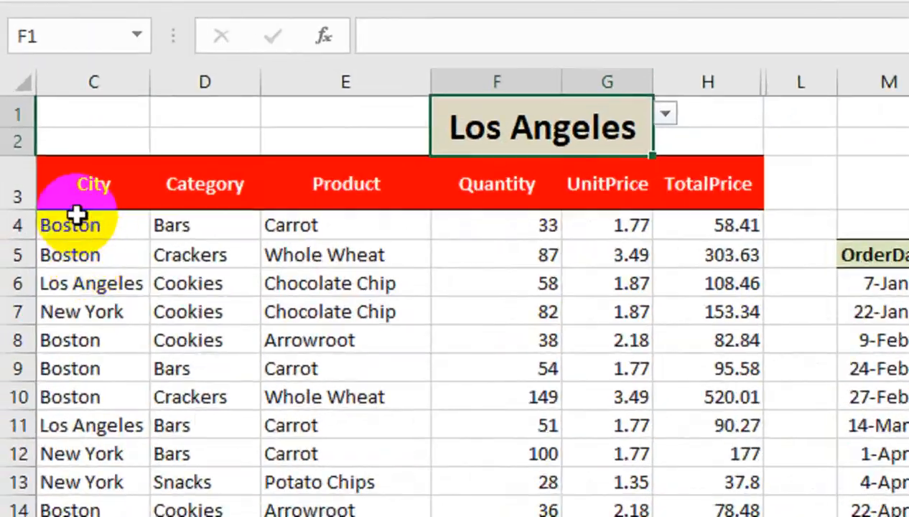
Step: Inspect the data validation list rule of the merged city selector F1 and its source city list on Sheet1
mouse_move(37, 237)
left_mouse_down()
mouse_move(2, 238)
mouse_move(32, 239)
left_mouse_up()
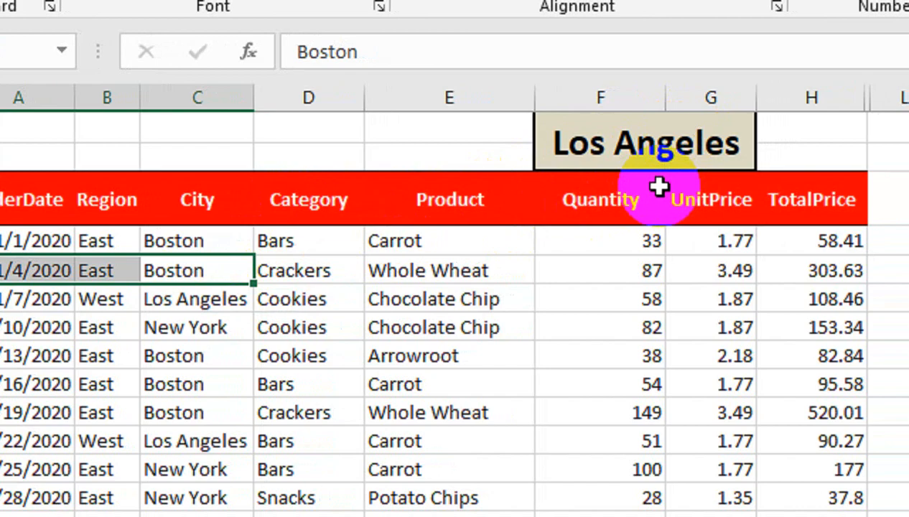
left_click(683, 144)
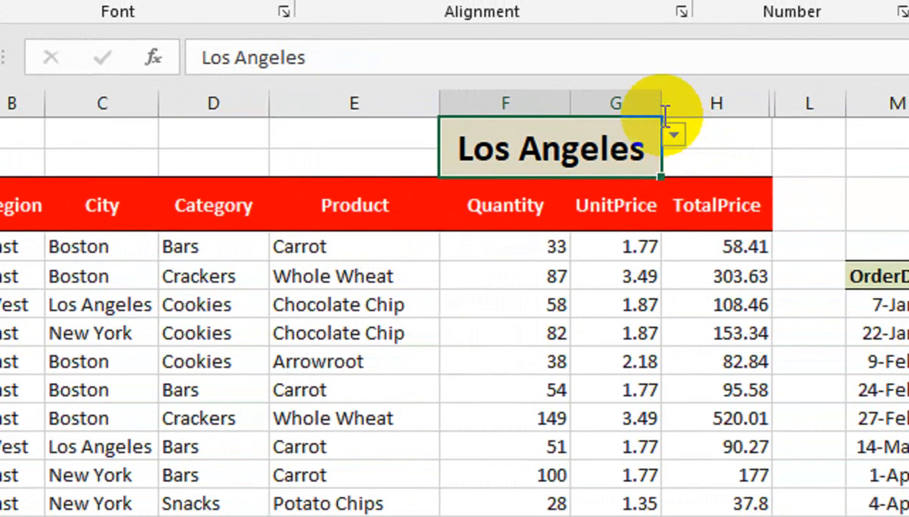
left_click(353, 69)
left_click(677, 178)
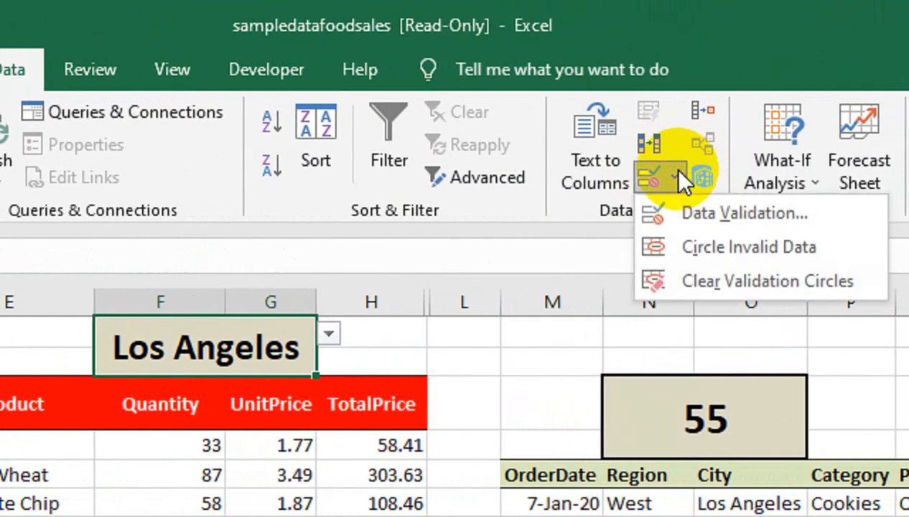
left_click(668, 214)
left_click(327, 380)
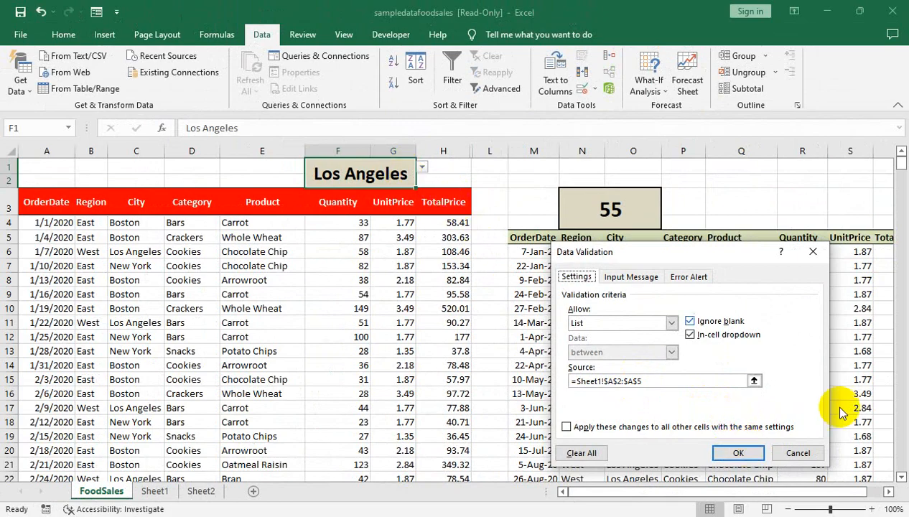
left_click(797, 452)
left_click(156, 490)
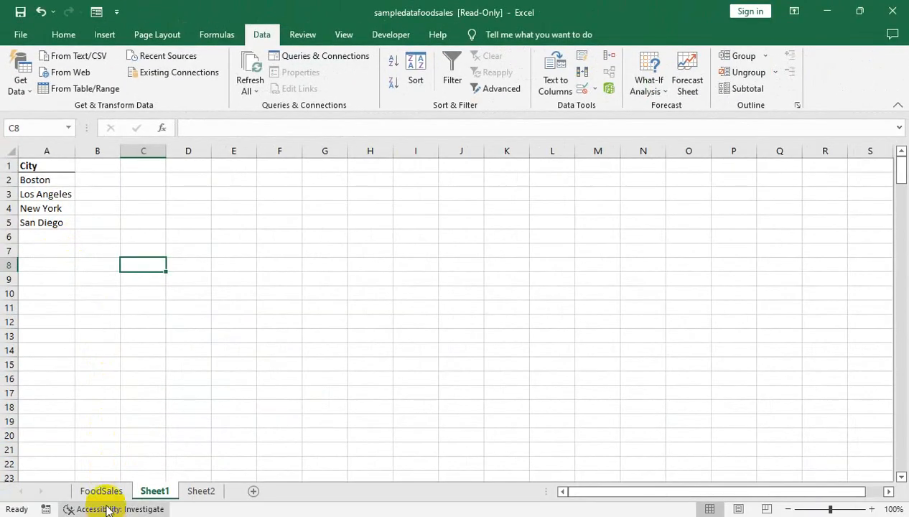
left_click(102, 491)
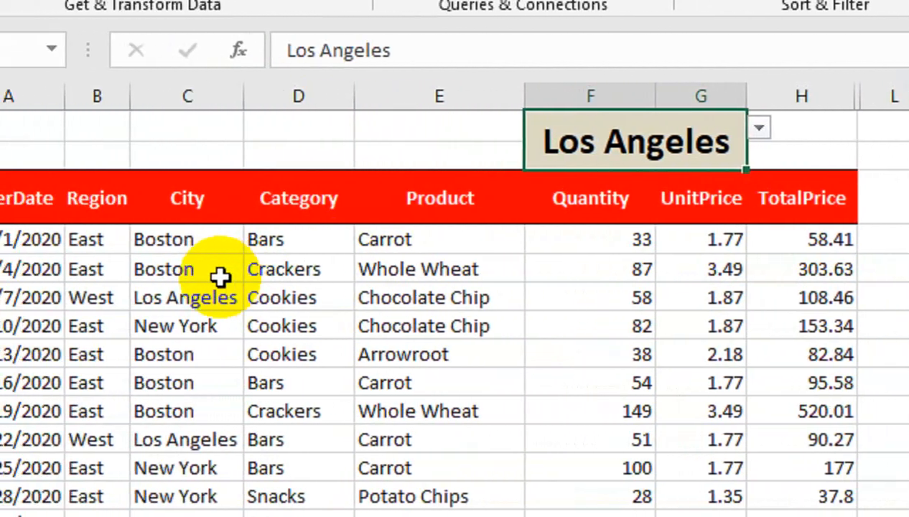
Step: Check how far the order data on the FoodSales sheet extends, going to its last row and back to the header
left_click(57, 234)
key("ctrl+Down")
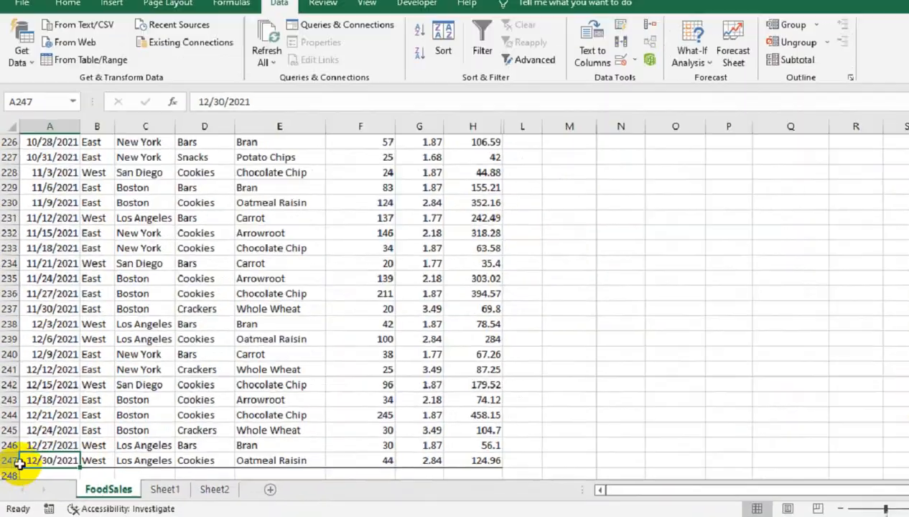
key("ctrl+Up")
scroll(145, 391, "up", 1)
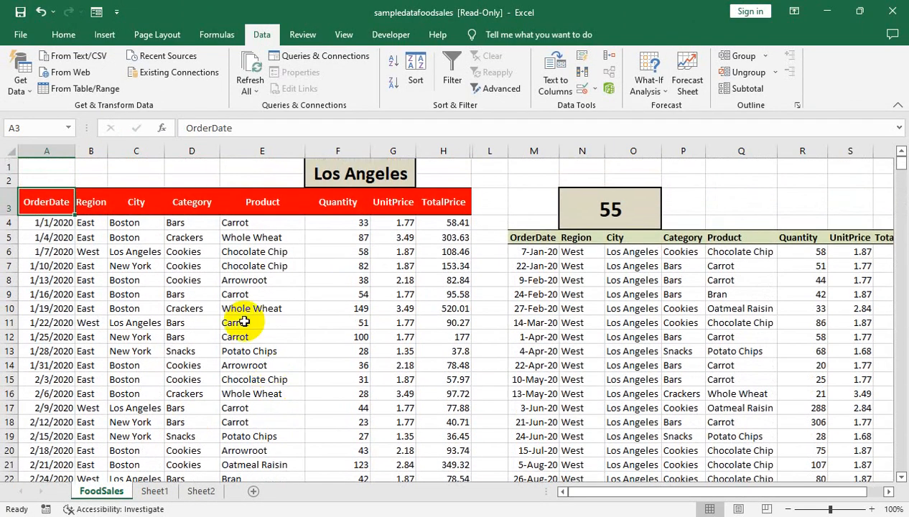
Step: Autofit column M so the OrderDate values of the extracted table display in full
left_click(390, 167)
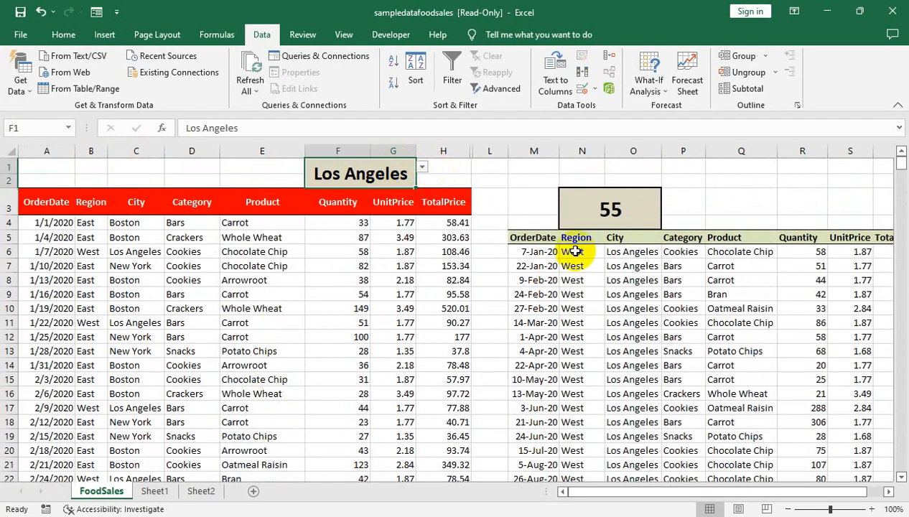
left_click(825, 508)
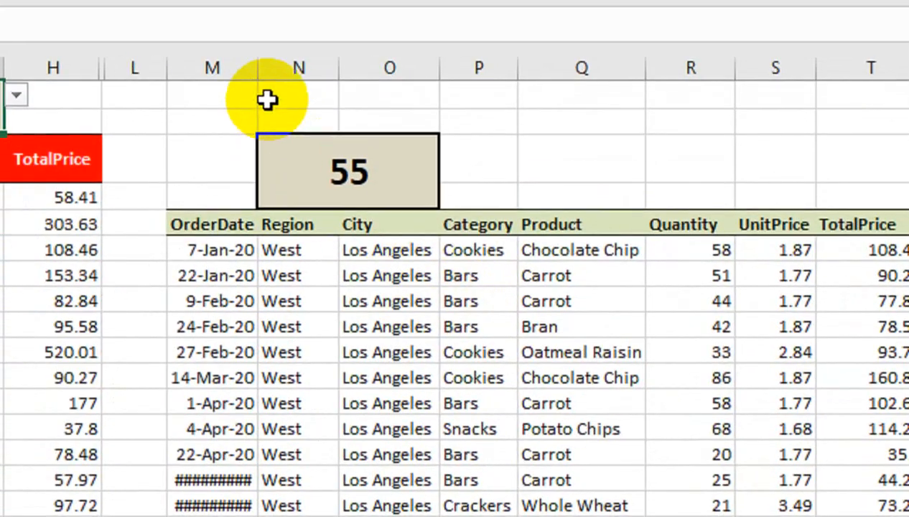
double_click(558, 150)
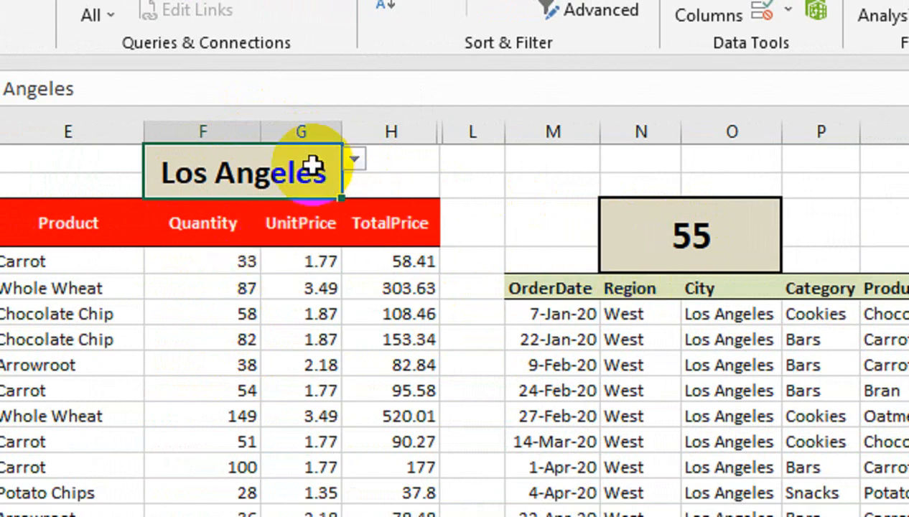
Step: Switch the city selector in F1 to Boston, to New York and finally to San Diego
left_click(353, 159)
left_click(259, 183)
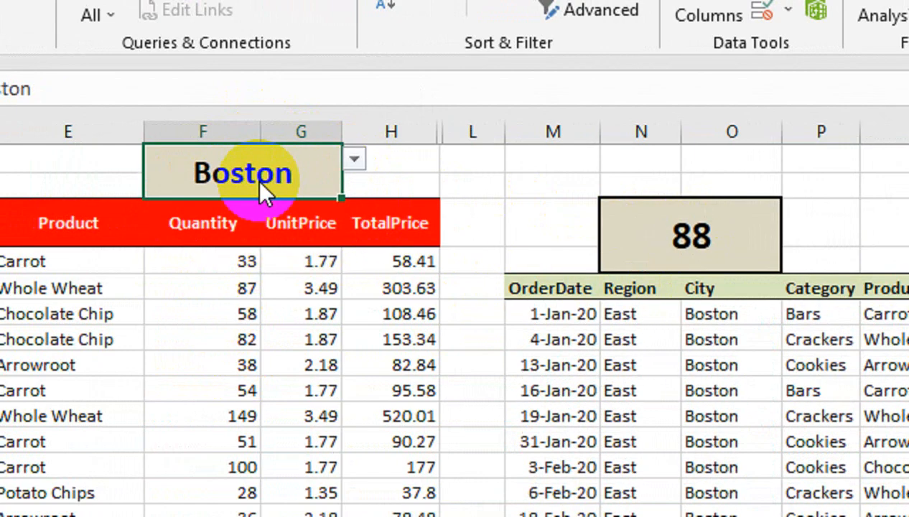
left_click(355, 159)
left_click(287, 219)
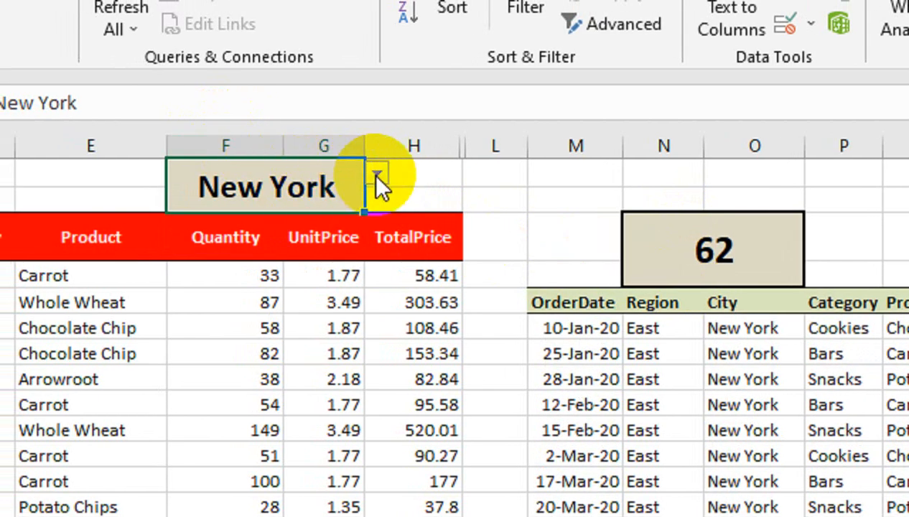
left_click(354, 161)
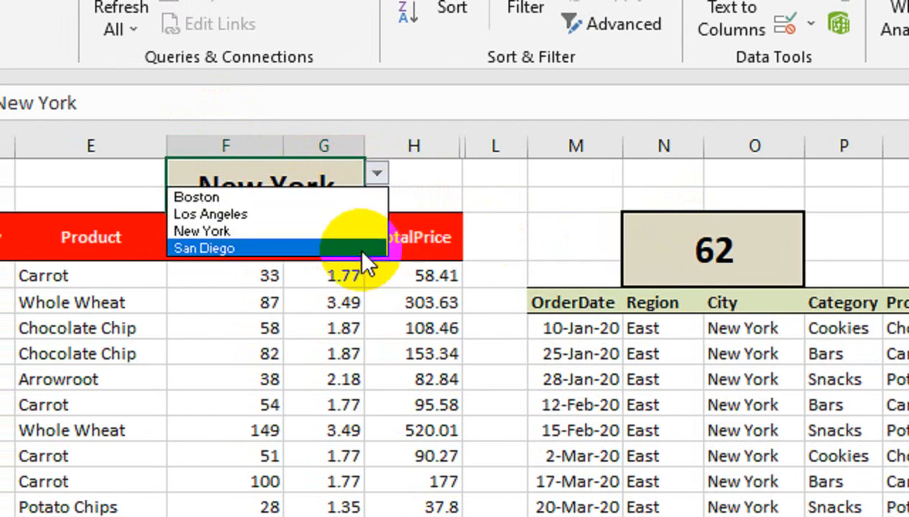
left_click(362, 251)
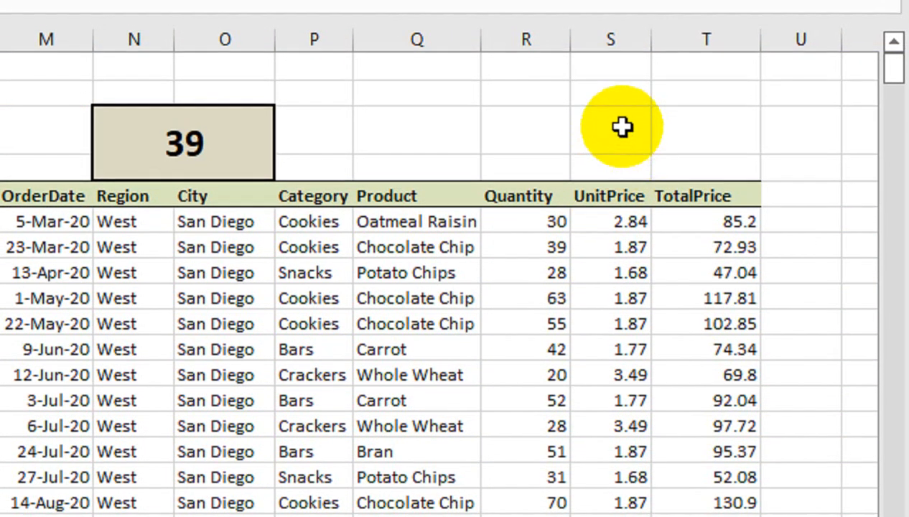
Step: Merge and center cells S3:T4 above the extracted table and fill them with the same tan color as the count box
left_click_drag(607, 115, 679, 150)
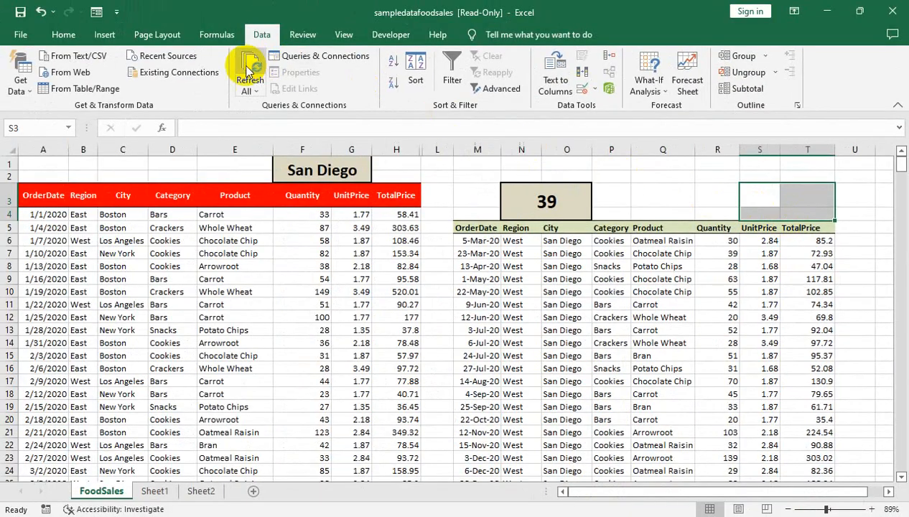
left_click(64, 35)
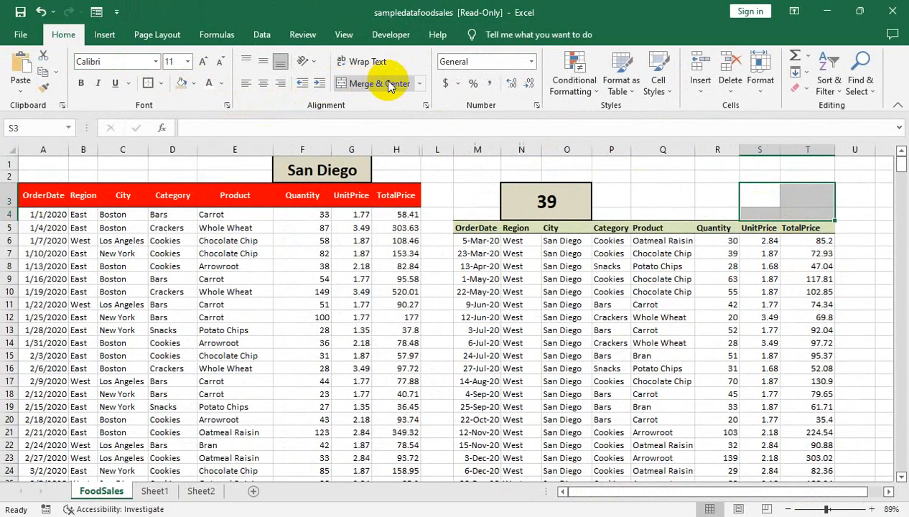
left_click(178, 84)
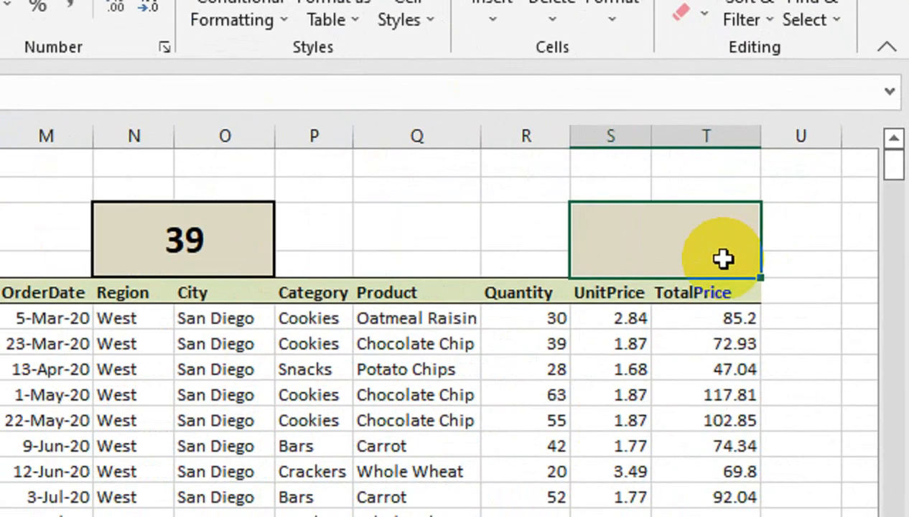
Step: Enter =SUM(T6:T249) in the merged cell S3 to total the extracted TotalPrice column
type("=sum")
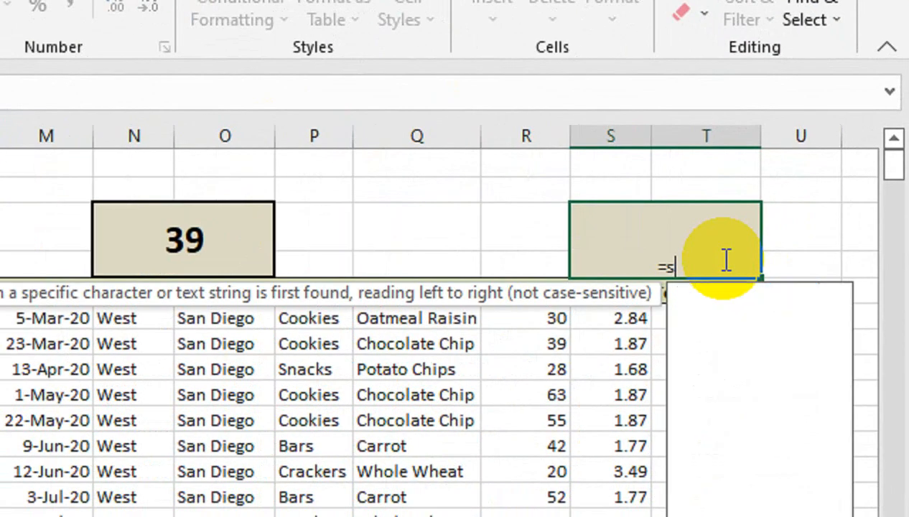
key("Tab")
key("Right")
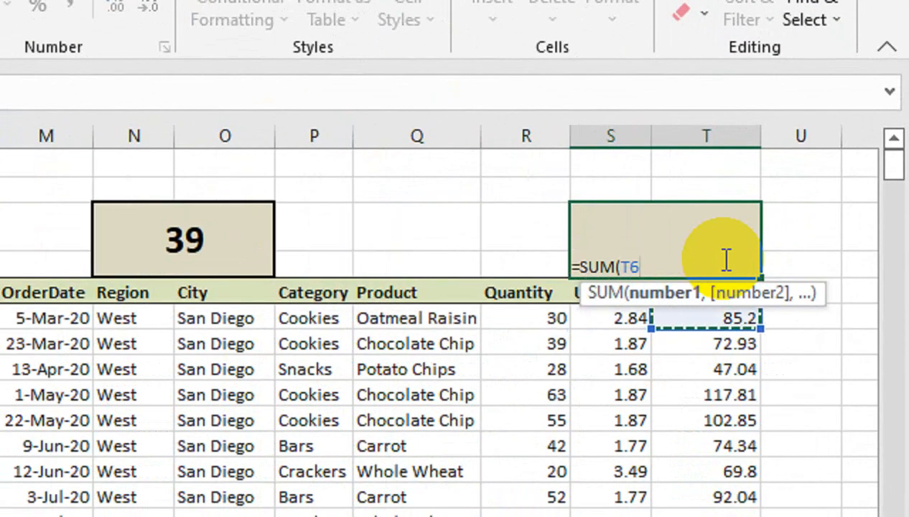
key("ctrl+shift+Down")
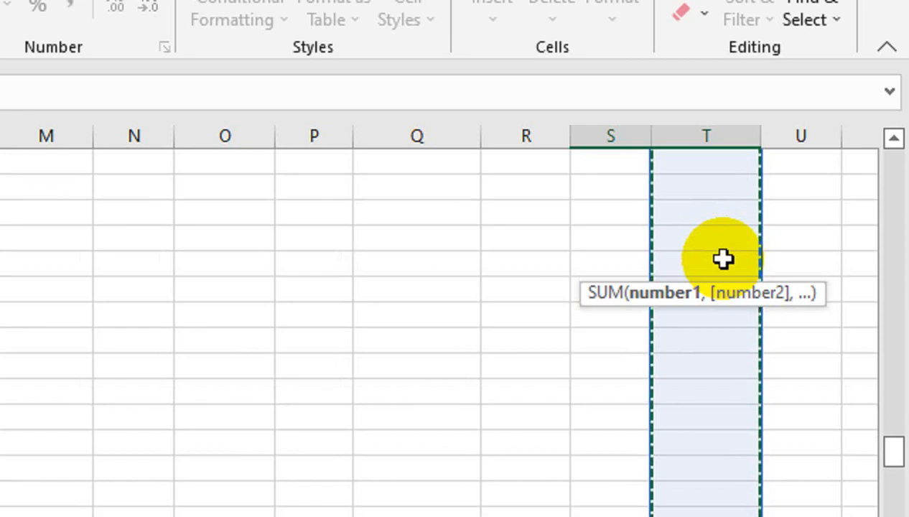
type(")")
key("Return")
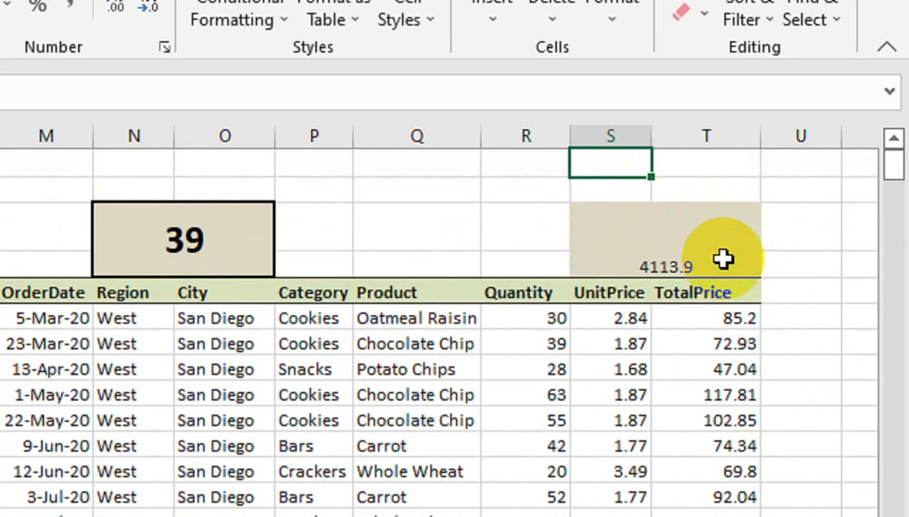
Step: Format the total in S3 with no decimals, middle alignment, font size 28 and bold
left_click(723, 259)
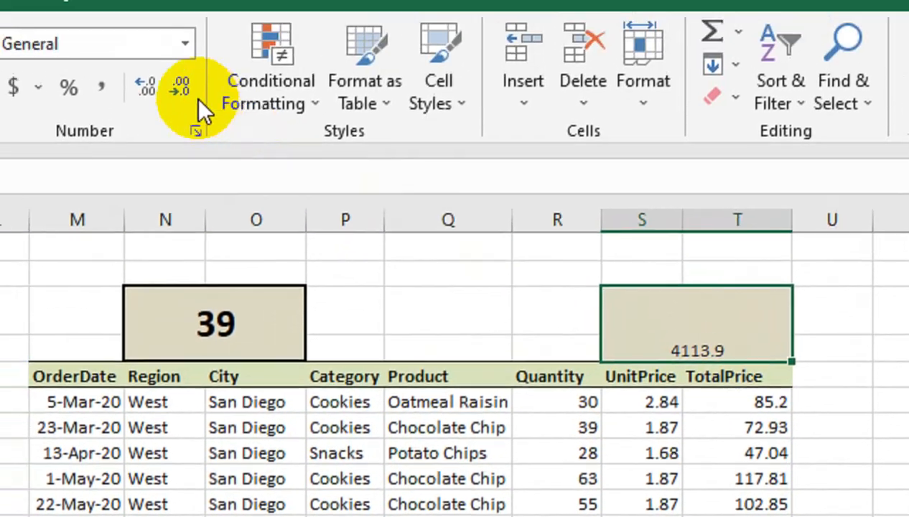
left_click(188, 94)
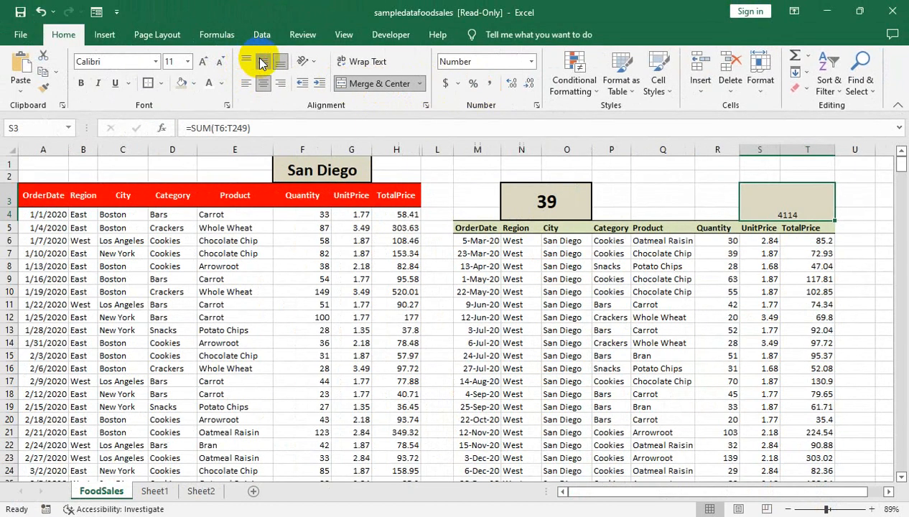
left_click(261, 64)
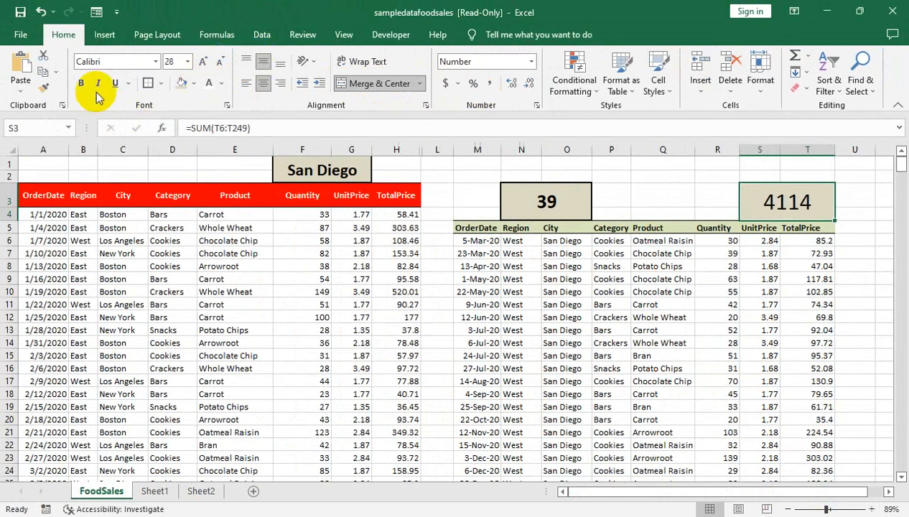
Step: Set the city selector in F1 to New York
left_click(351, 171)
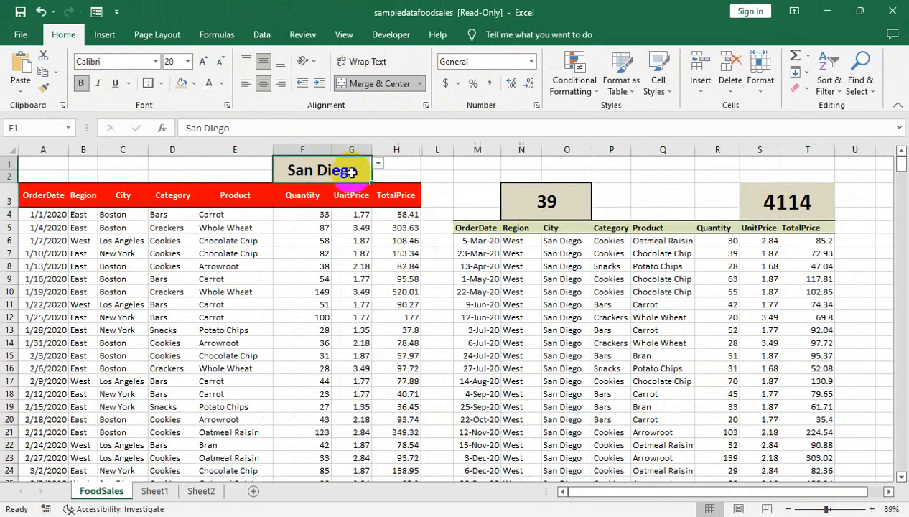
left_click(377, 164)
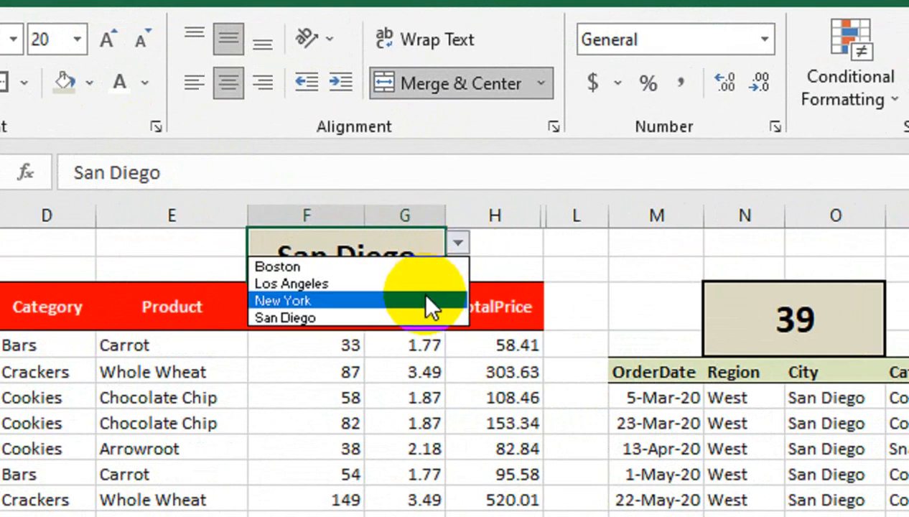
left_click(427, 300)
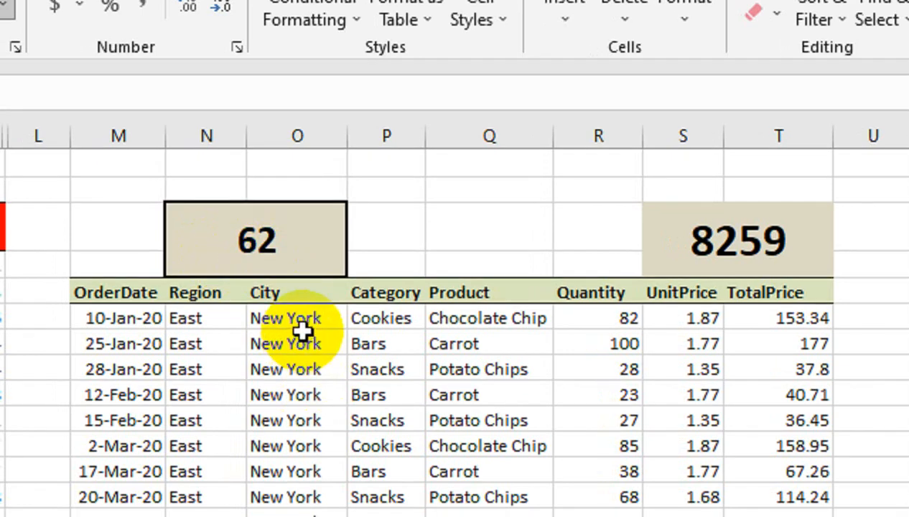
Step: Select the New York entries O6:O67 in the extracted City column to check their count, and return to the column header
left_click(288, 329)
key("ctrl+shift+Down")
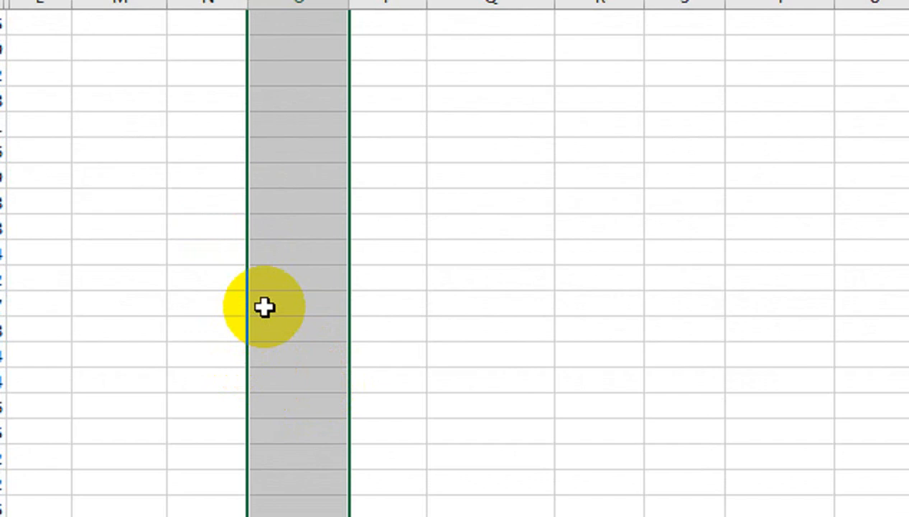
key("shift+Up")
key("shift+Up")
key("shift+Up")
key("shift+Up")
key("shift+Up")
key("shift+Up")
key("shift+Up")
key("shift+Up")
key("shift+Up")
key("shift+Up")
key("shift+Up")
key("shift+Up")
key("shift+Up")
key("shift+Up")
key("shift+Up")
key("shift+Up")
key("shift+Up")
key("shift+Up")
key("shift+Up")
key("shift+Up")
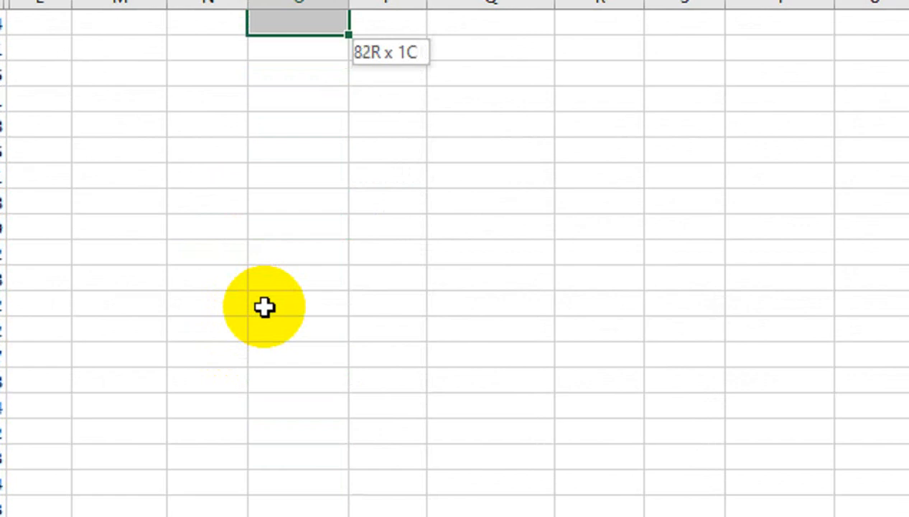
key("shift+Up")
key("shift+Up")
key("shift+Up")
key("shift+Up")
key("shift+Up")
key("shift+Up")
key("shift+Up")
key("shift+Up")
key("shift+Up")
key("shift+Up")
key("shift+Up")
key("shift+Up")
key("shift+Up")
key("shift+Up")
key("shift+Up")
key("shift+Up")
key("shift+Up")
key("shift+Up")
key("shift+Down")
key("shift+Down")
key("shift+Down")
key("shift+Down")
key("shift+Down")
key("shift+Down")
key("shift+Down")
key("shift+Down")
key("shift+Down")
key("shift+Down")
key("shift+Down")
key("shift+Down")
key("shift+Down")
key("shift+Down")
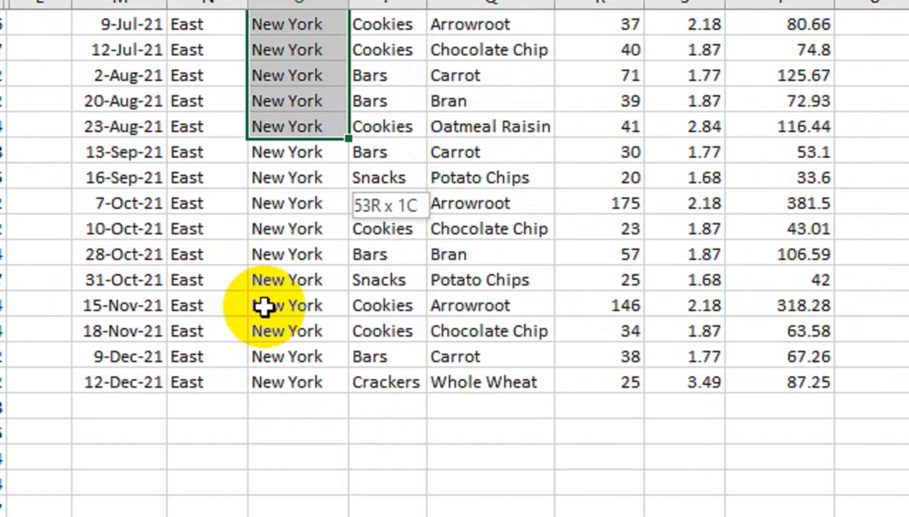
key("shift+Up")
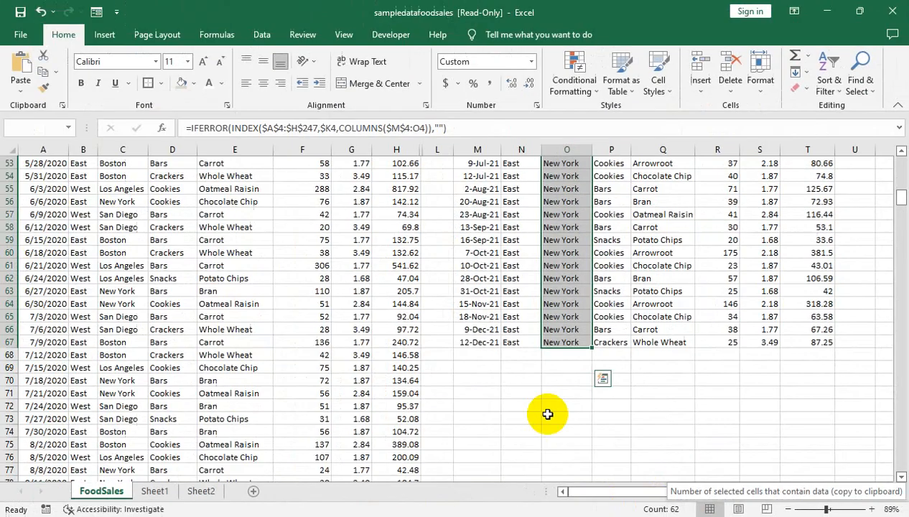
scroll(201, 230, "up", 1)
key("ctrl+Up")
scroll(486, 371, "up", 2)
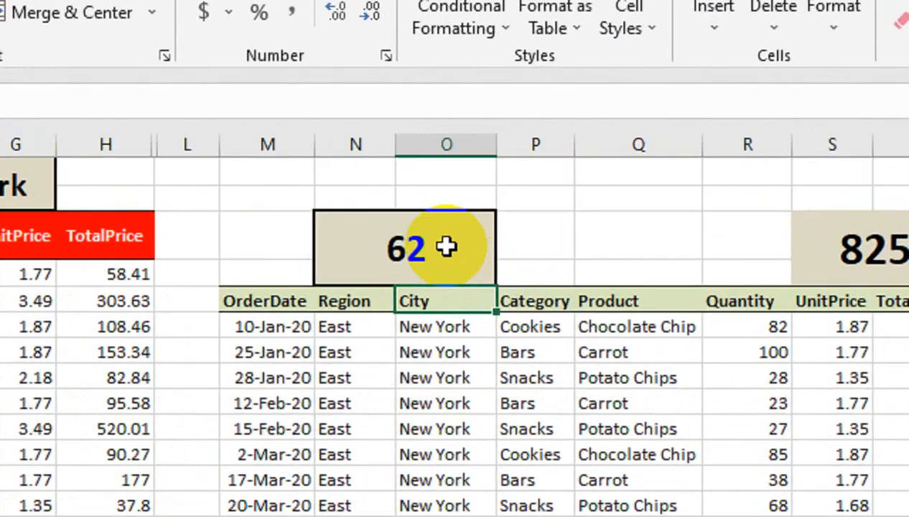
Step: Turn off the gridlines on the food sales sheet
left_click(447, 247)
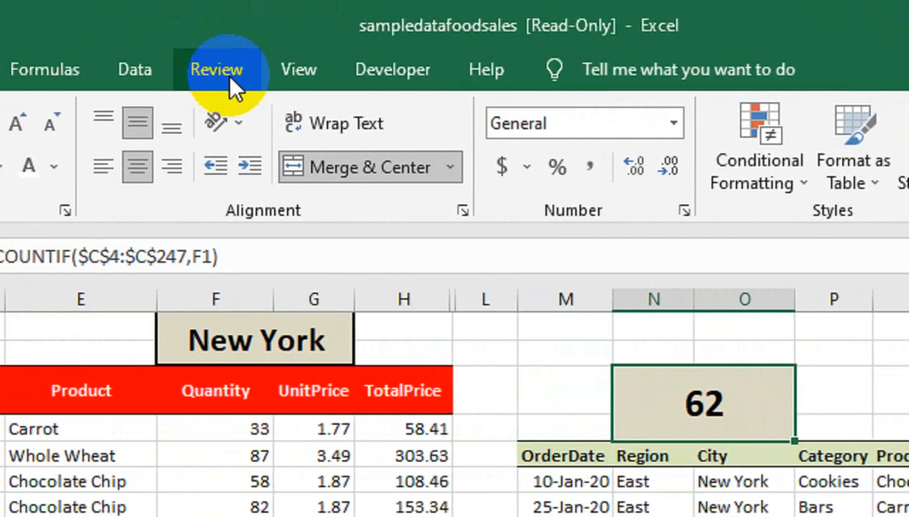
left_click(298, 69)
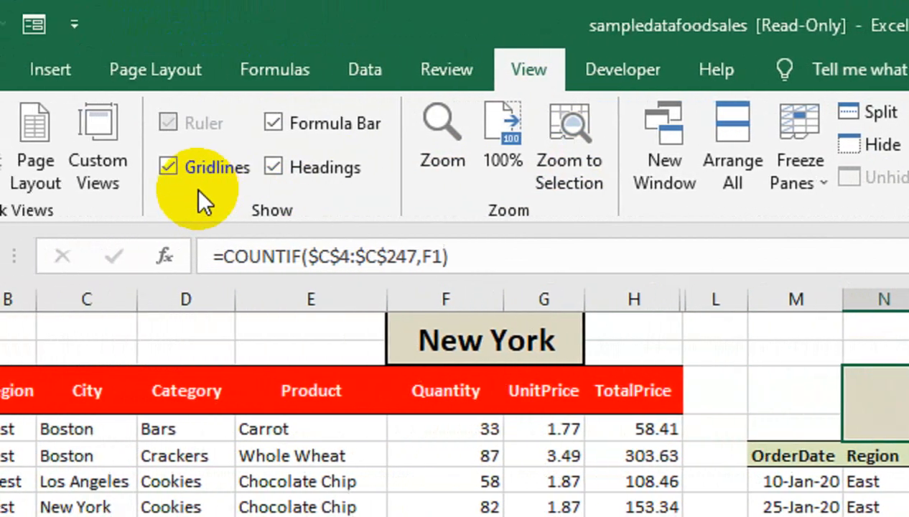
left_click(258, 178)
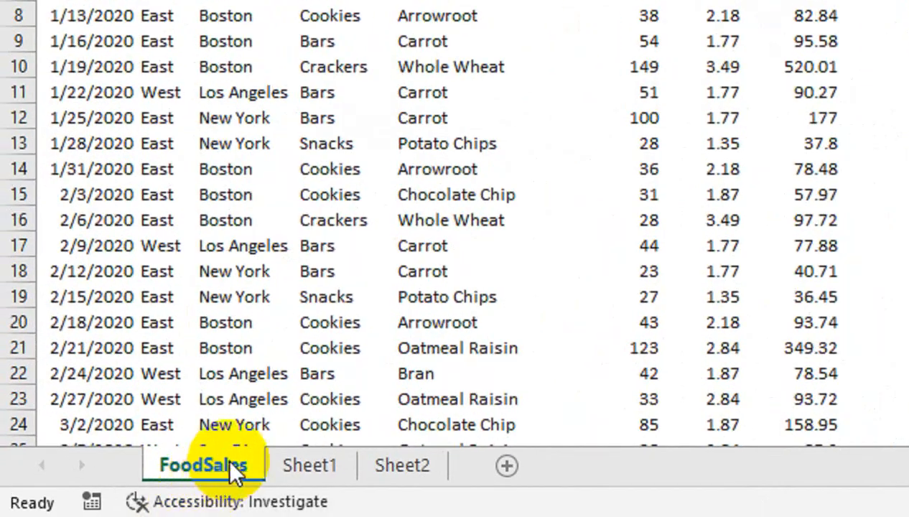
Step: Create a copy of the FoodSales sheet and place it before the original FoodSales sheet
right_click(101, 496)
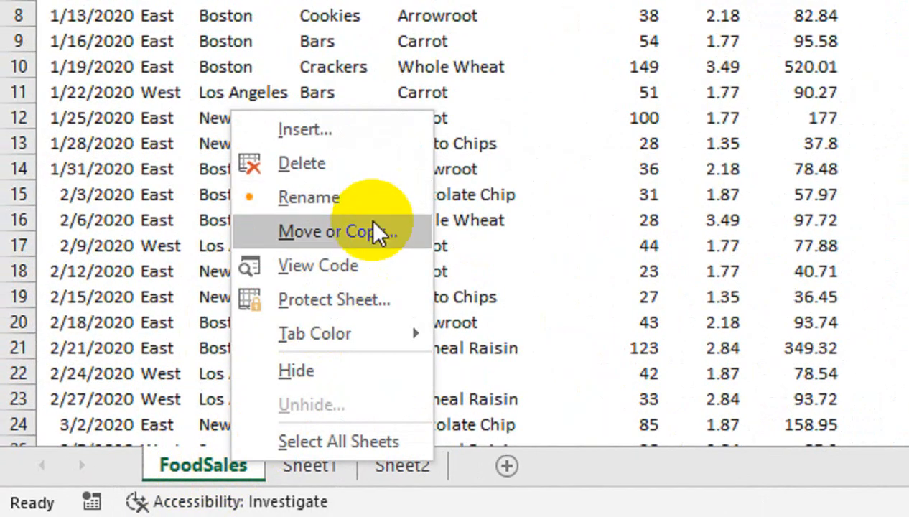
left_click(321, 238)
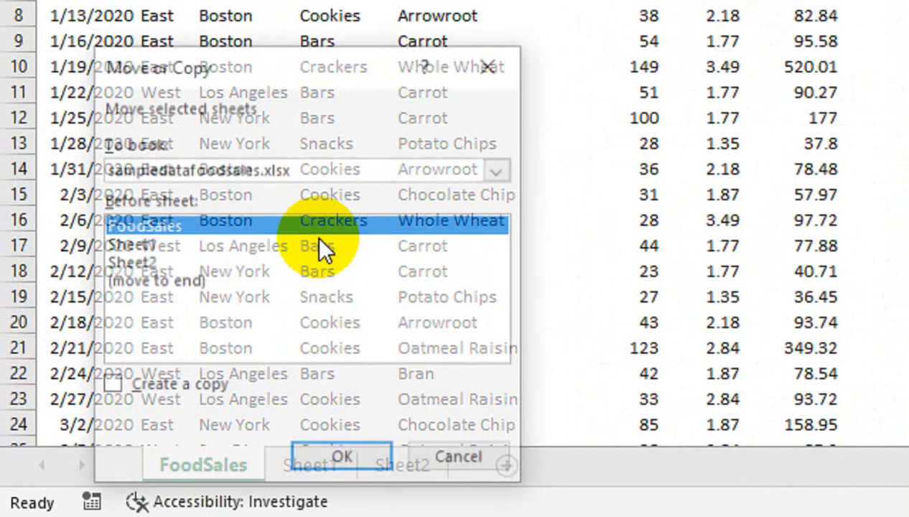
left_click(163, 388)
left_click(323, 458)
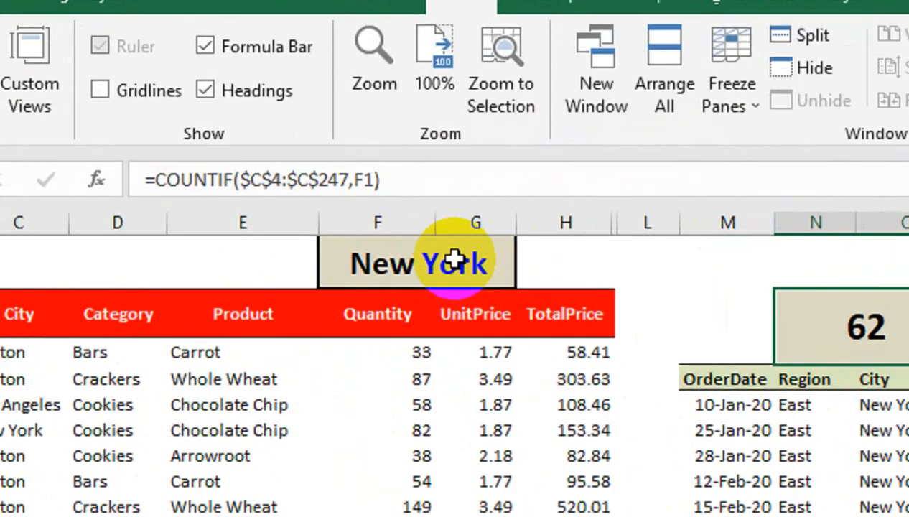
Step: Open the data validation settings of the city selector in F1 to review its dropdown source
left_click(341, 169)
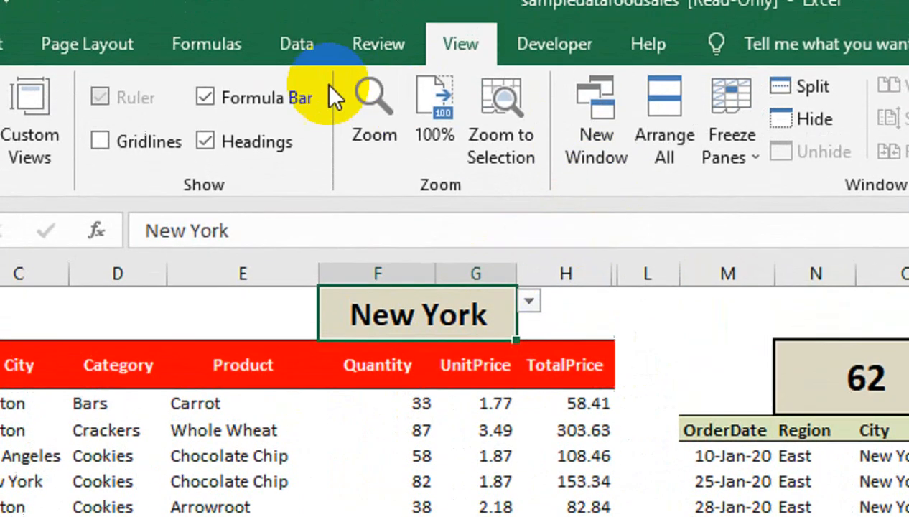
left_click(287, 51)
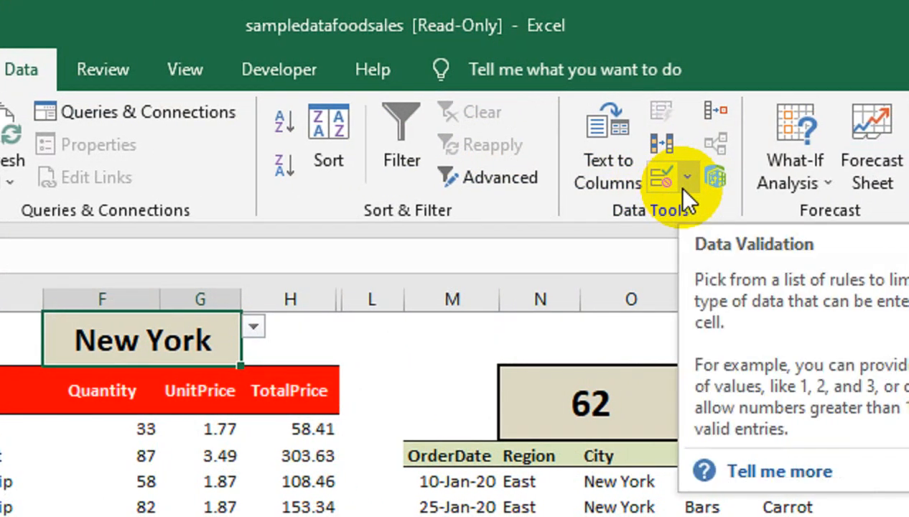
left_click(685, 183)
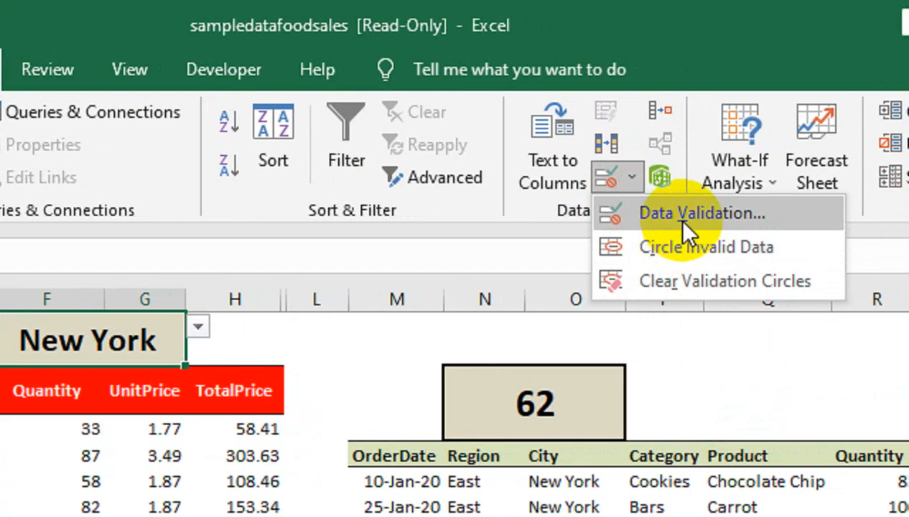
left_click(485, 197)
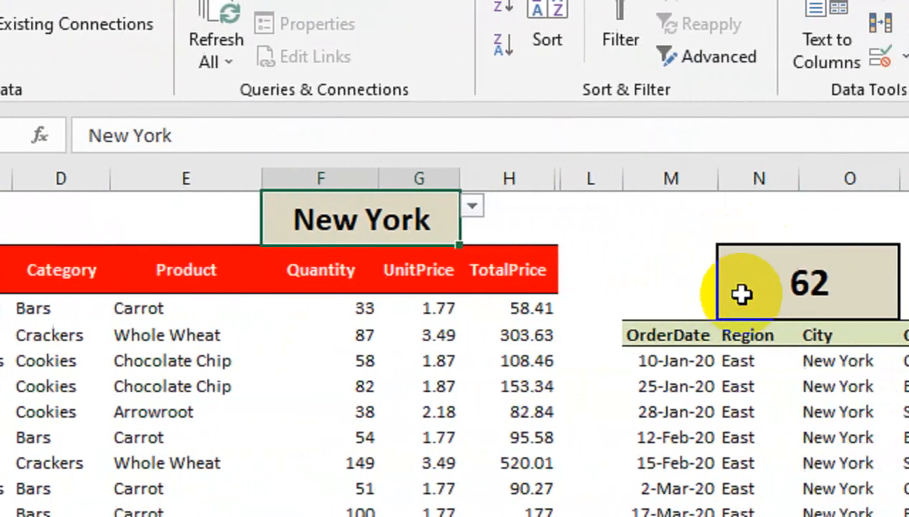
Step: Review the COUNTIF formula in N3 and the City column and selector cell it refers to, leaving the formula as is
left_click(742, 293)
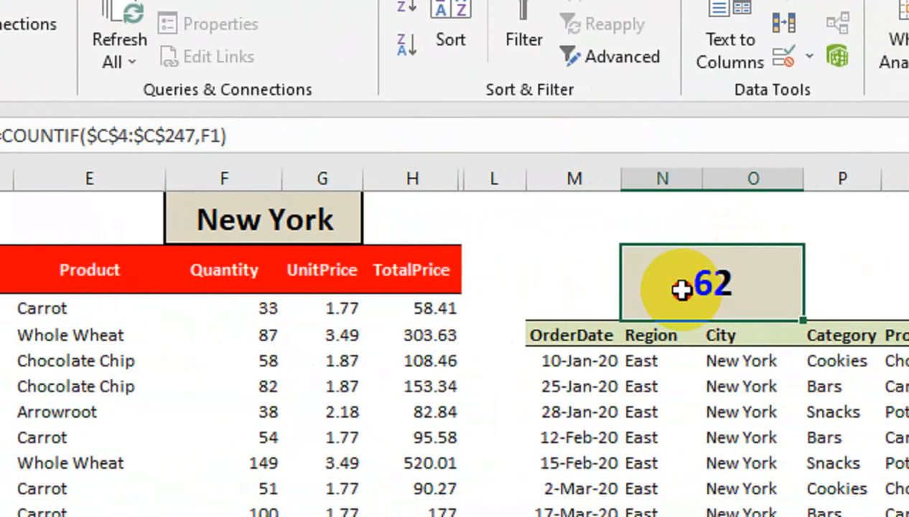
double_click(745, 273)
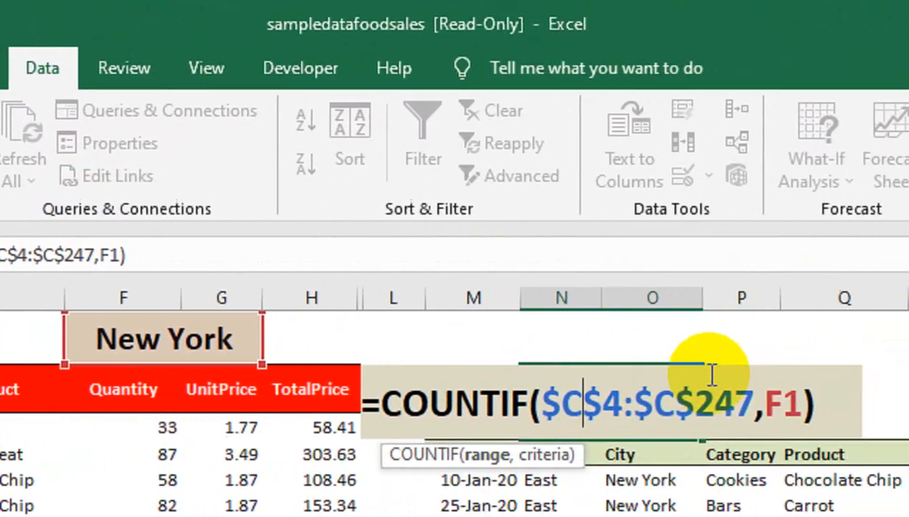
key("Return")
left_click(657, 388)
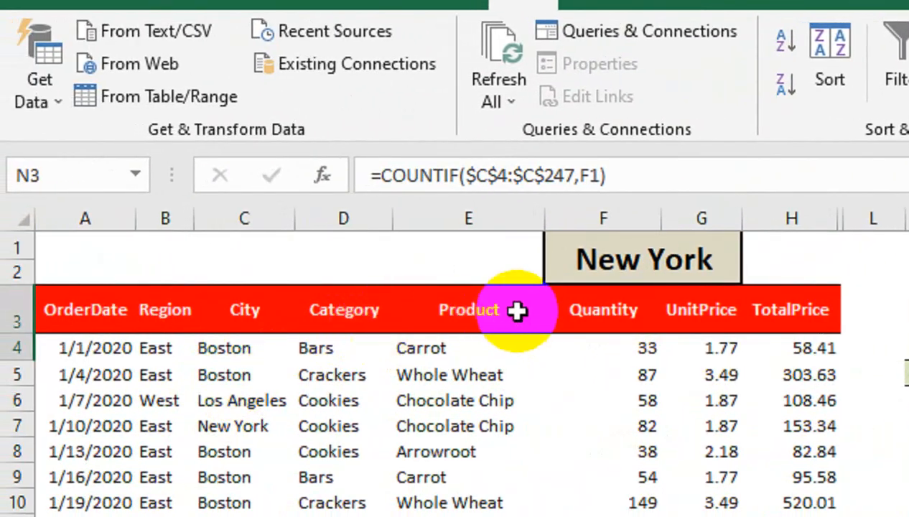
left_click(197, 352)
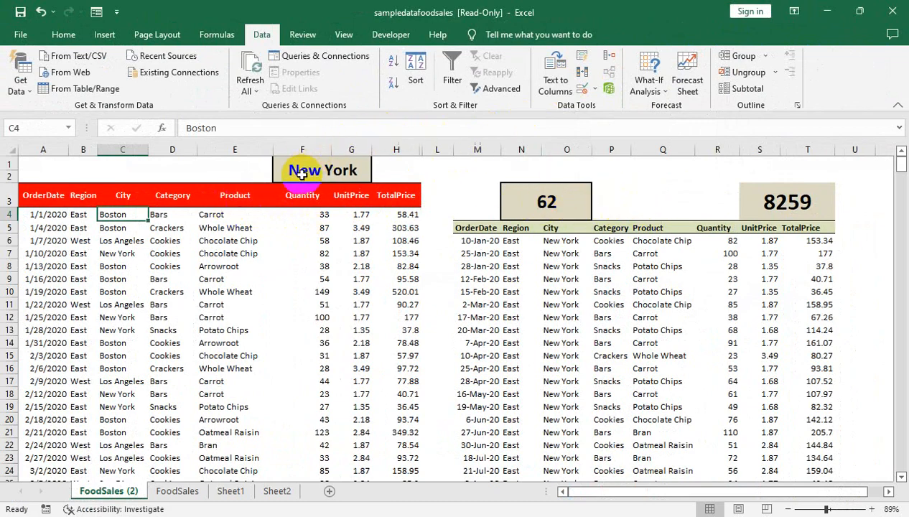
double_click(547, 203)
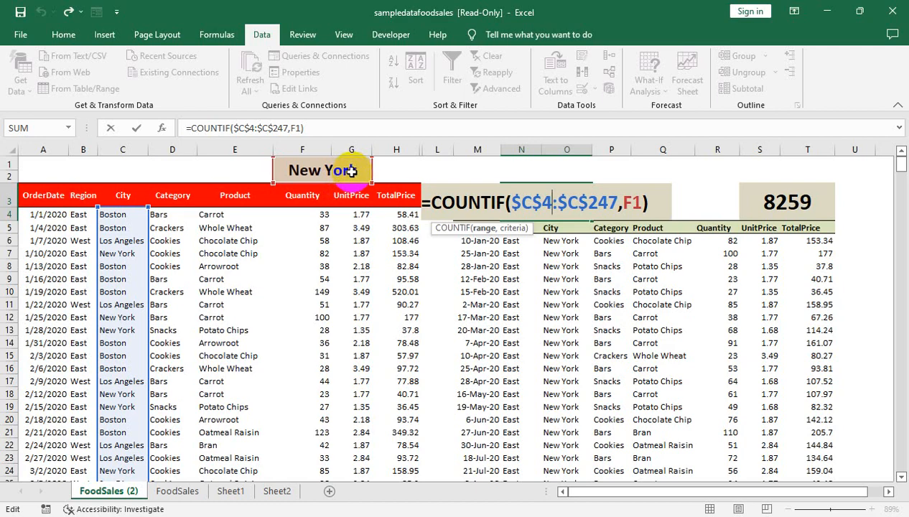
key("Return")
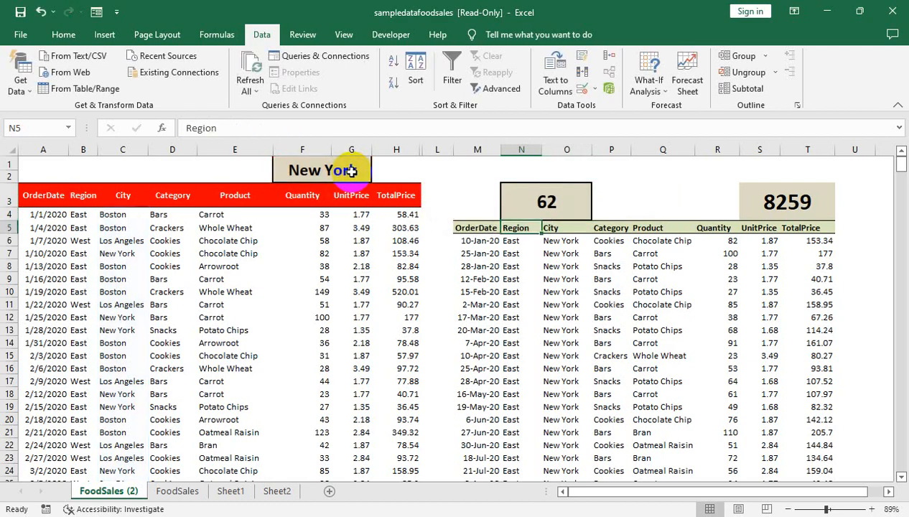
Step: Set the city selector in F1 to Boston and inspect the SUM formula in the total price box S3
left_click(351, 170)
left_click(377, 164)
left_click(366, 175)
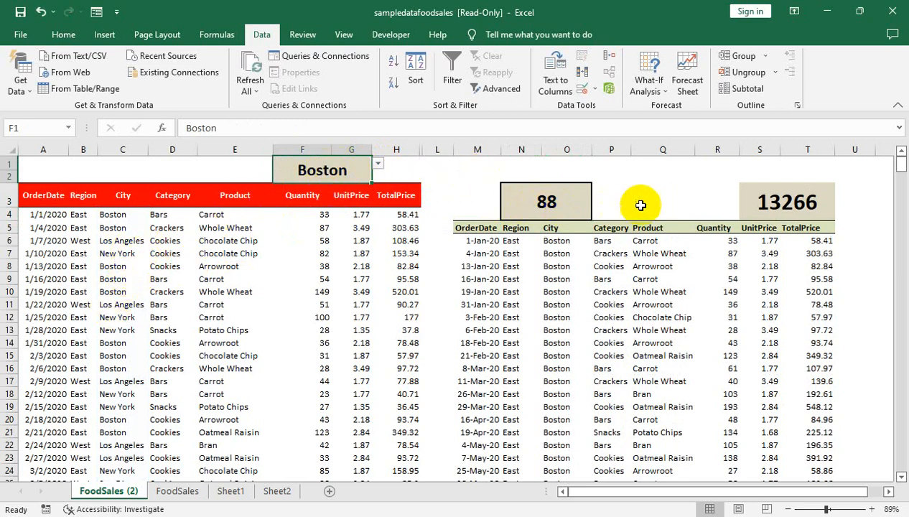
double_click(760, 205)
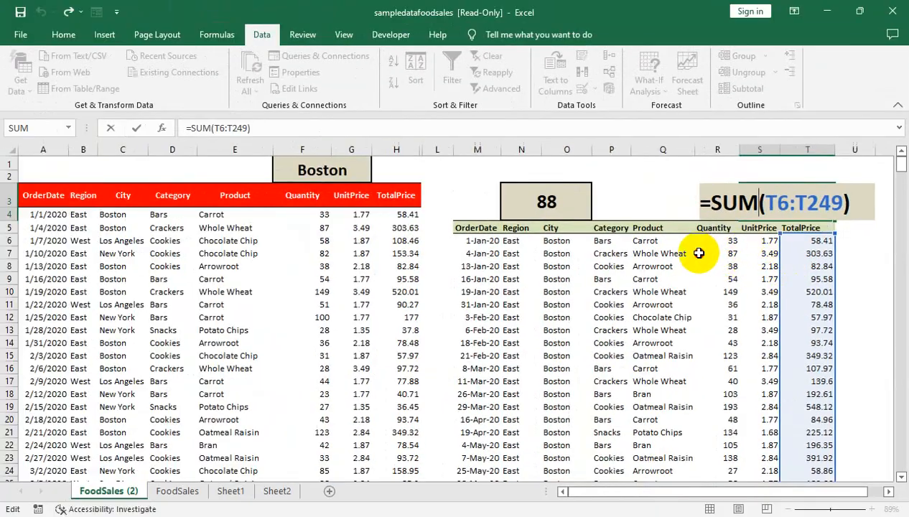
Step: Delete all extraction formulas in M6:T249 below the extracted table's header row
left_click(57, 288)
key("ctrl+shift+Right")
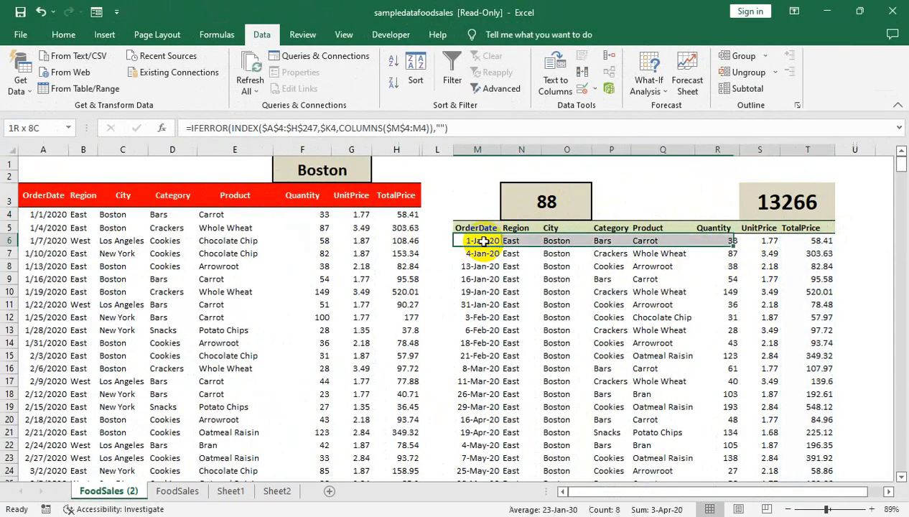
key("ctrl+shift+Down")
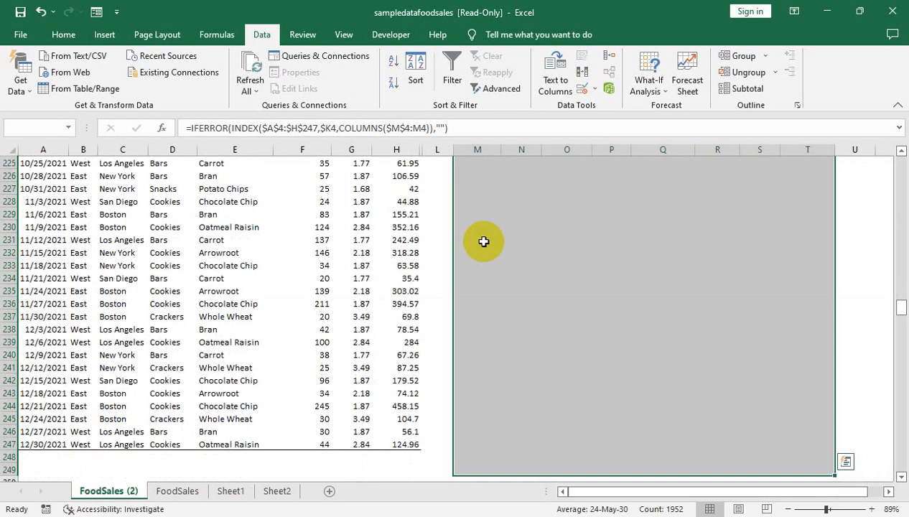
key("ctrl+q")
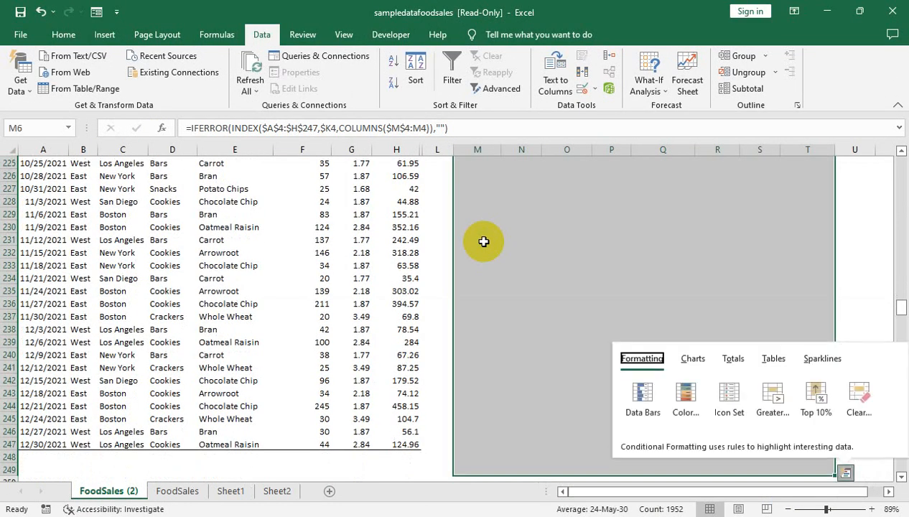
left_click(484, 242)
scroll(484, 241, "up", 12)
key("ctrl+Up")
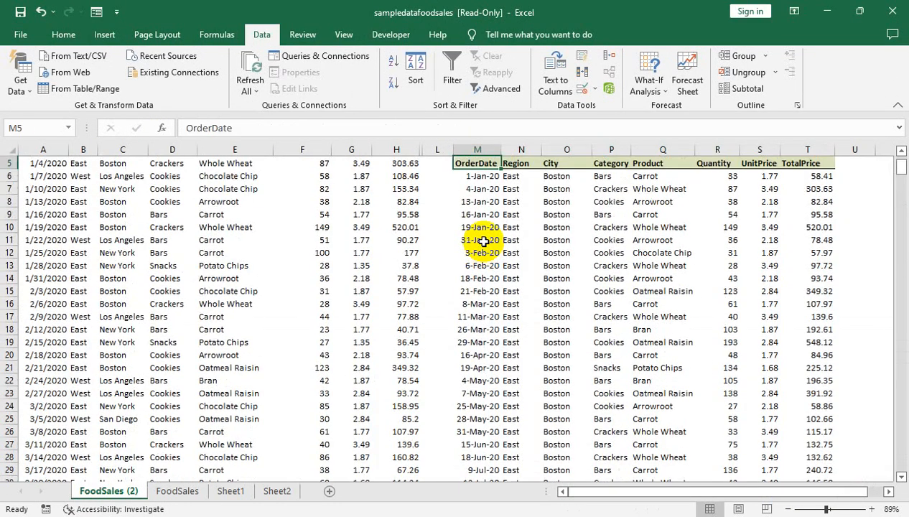
key("Down")
key("ctrl+shift+Right")
key("ctrl+shift+Down")
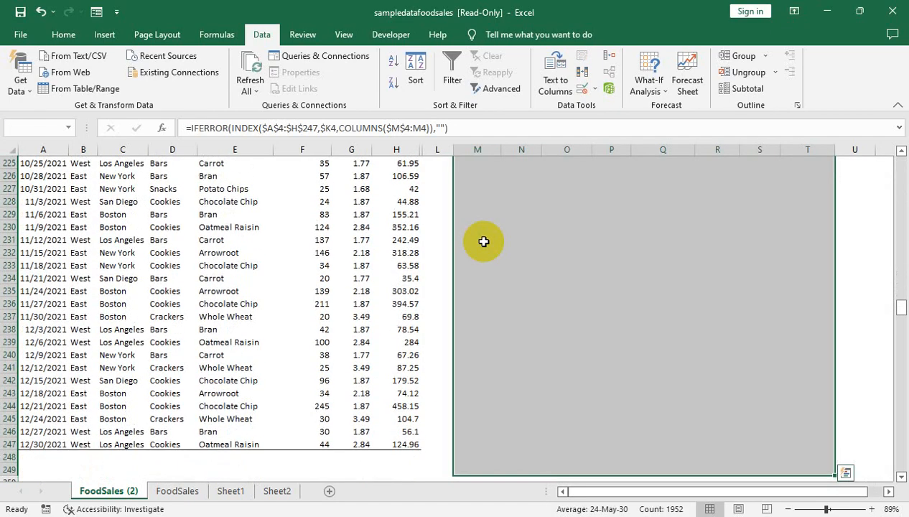
key("Delete")
key("Up")
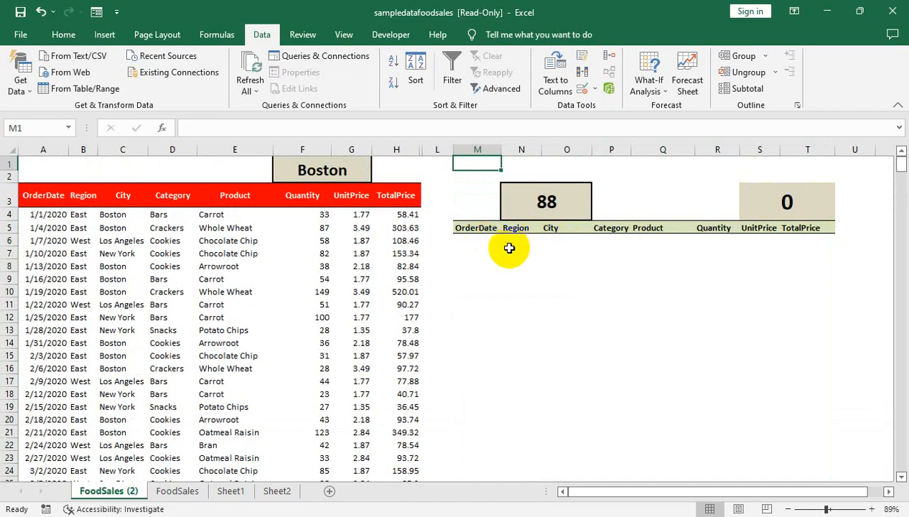
Step: Unhide the helper columns I to K between TotalPrice and column L
left_click_drag(378, 195, 33, 196)
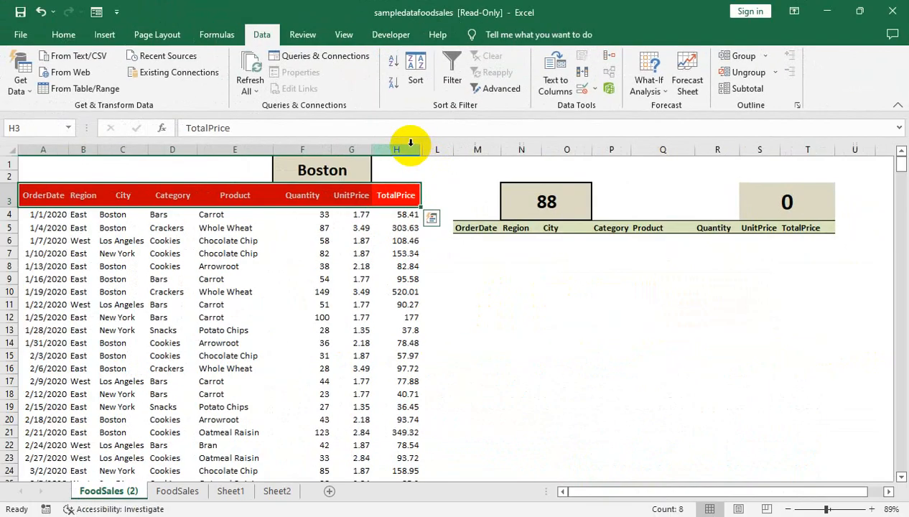
left_click_drag(411, 147, 434, 147)
right_click(431, 147)
left_click(463, 358)
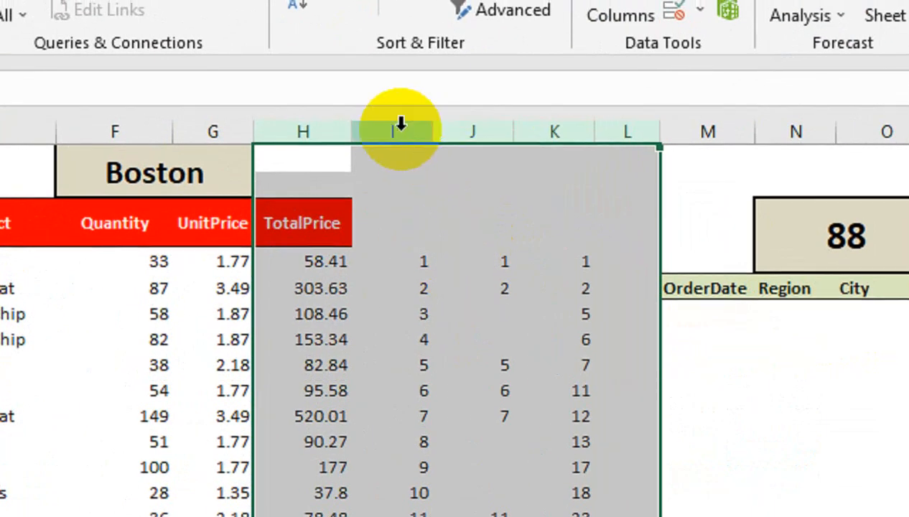
Step: Clear the contents of the helper columns I to K
left_click_drag(447, 149, 545, 143)
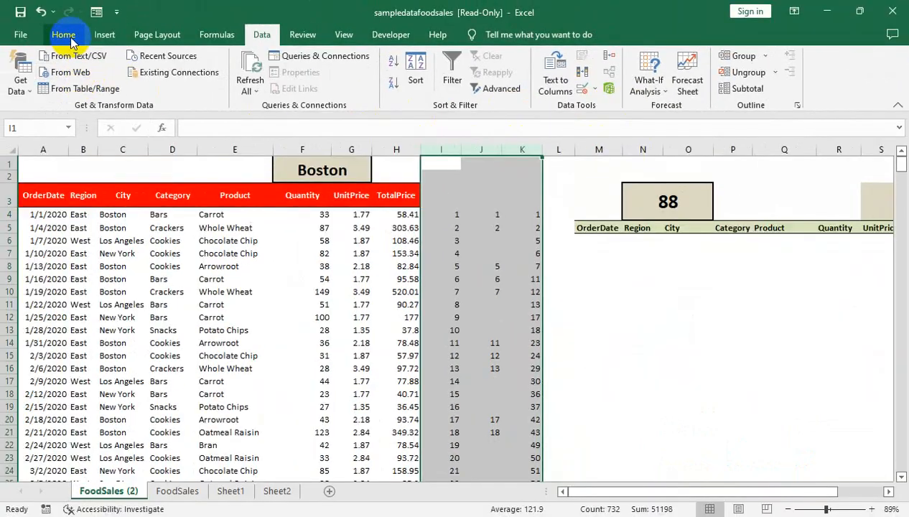
left_click(68, 39)
left_click(799, 92)
left_click(837, 132)
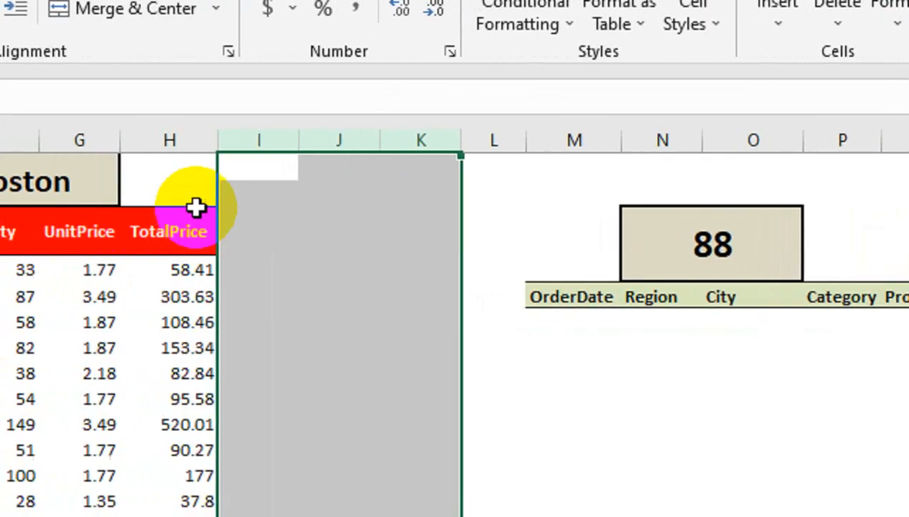
Step: Enter =ROWS($H$4:H4) in I4 and fill it down column I to number every sales record
left_click(239, 269)
type("=row")
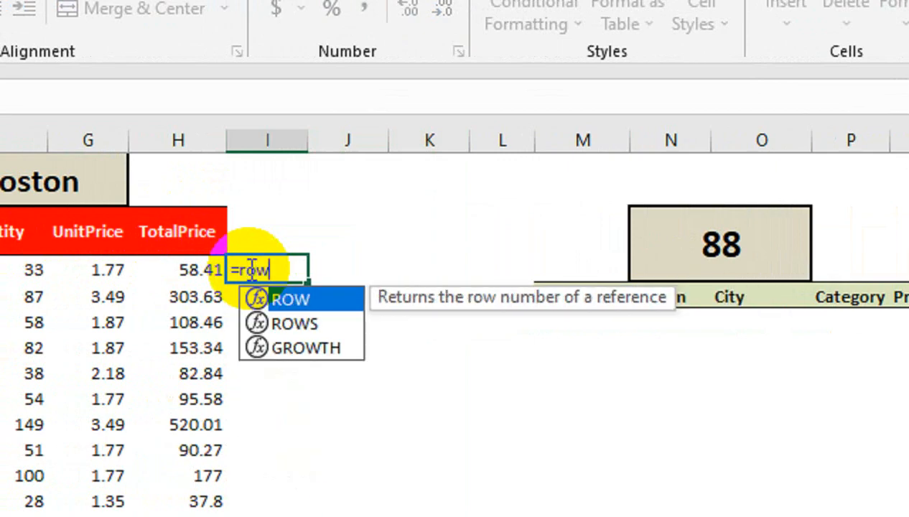
key("Down")
key("Tab")
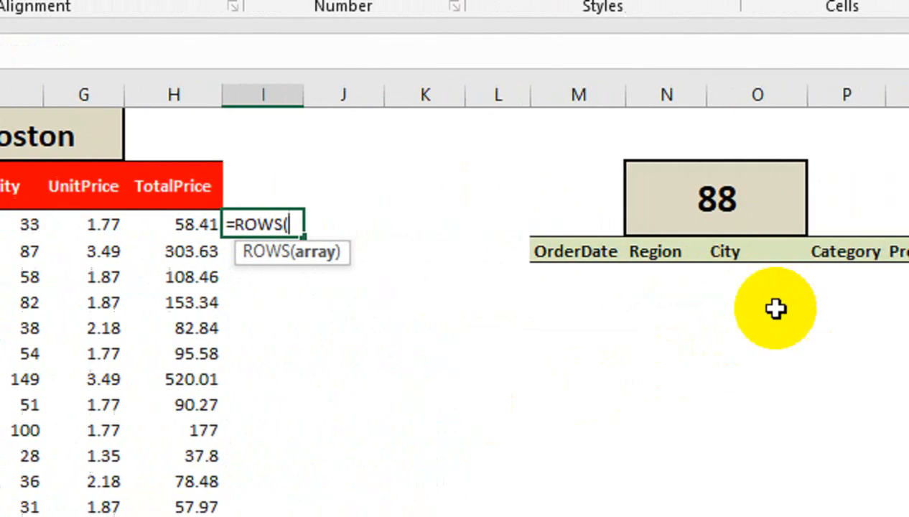
left_click(144, 225)
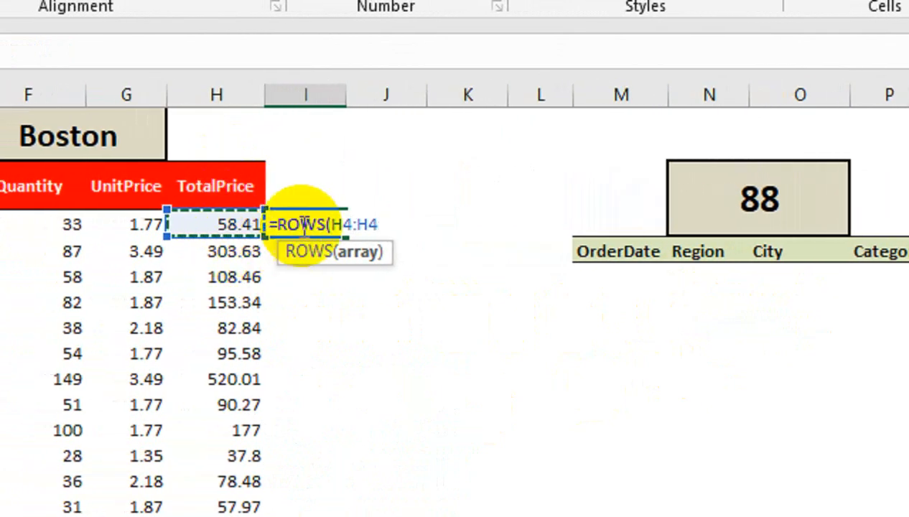
left_click(418, 251)
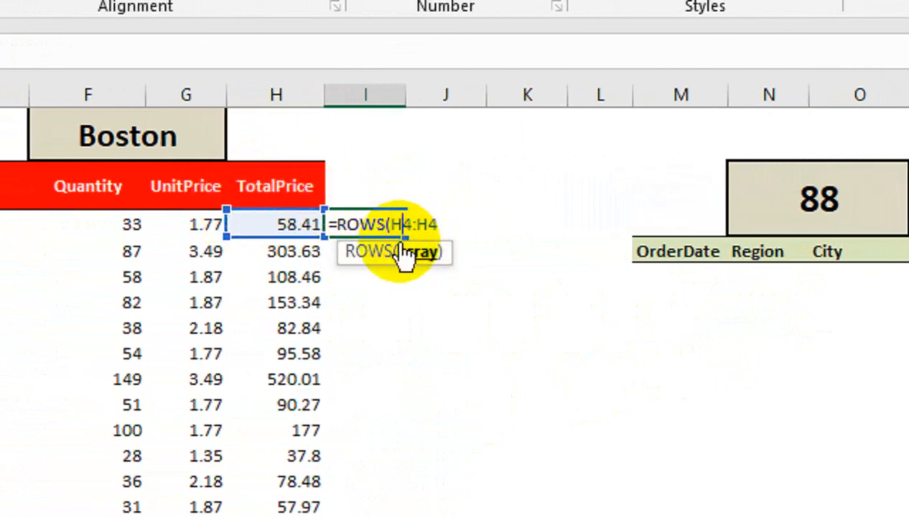
key("F4")
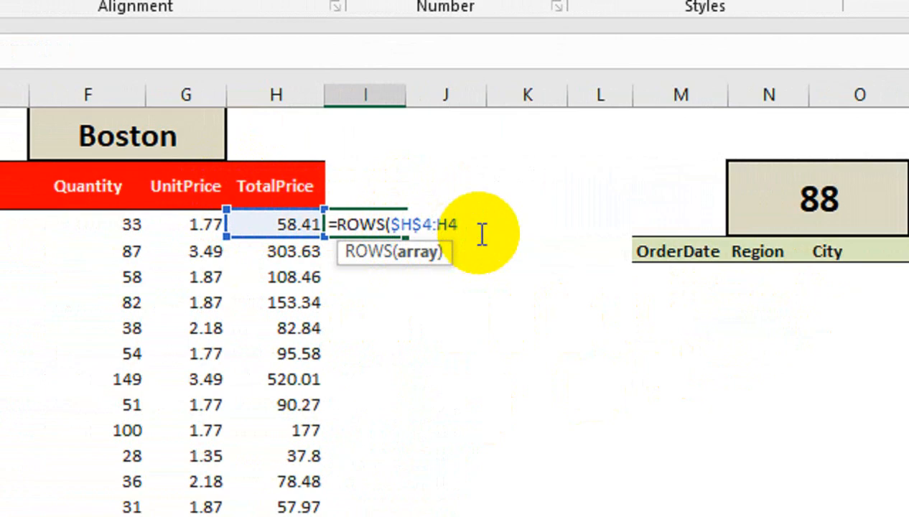
key("Return")
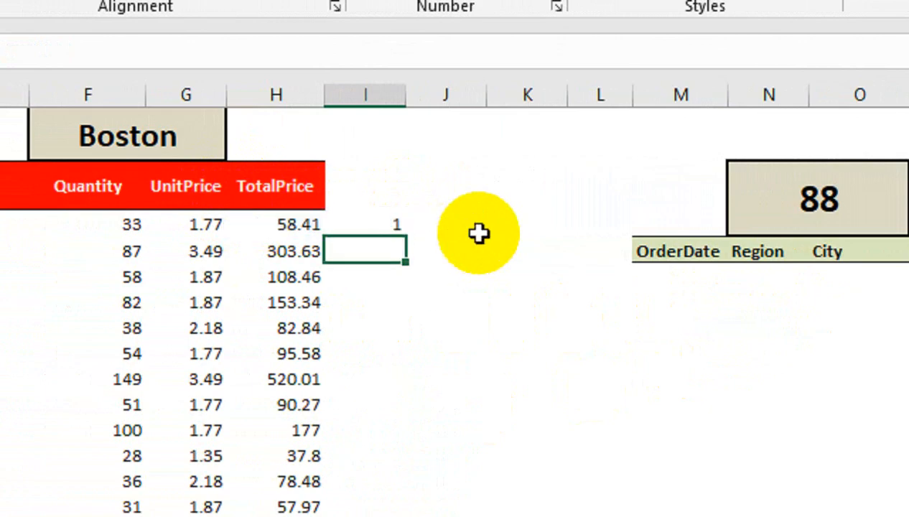
left_click(390, 223)
double_click(407, 237)
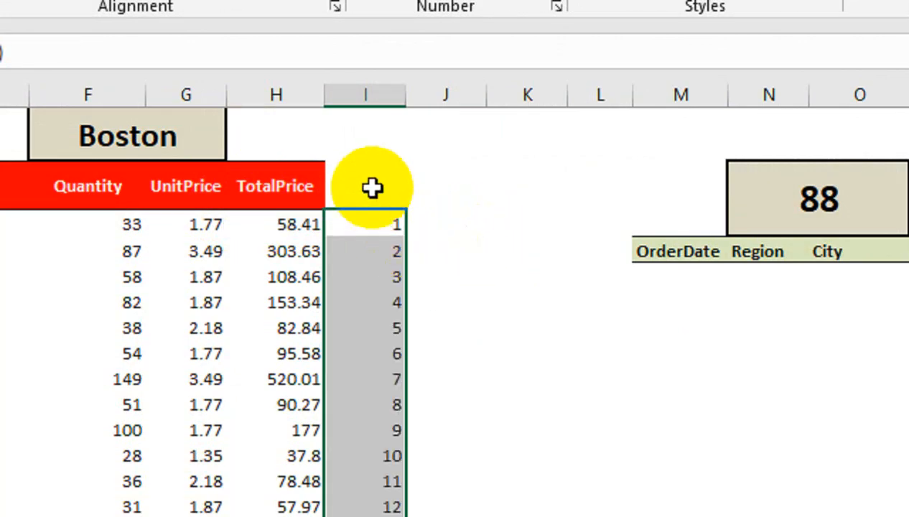
Step: Enter the header Source Column 1 in I3, widening column I slightly and wrapping the header text
left_click_drag(434, 228, 457, 234)
left_click(338, 183)
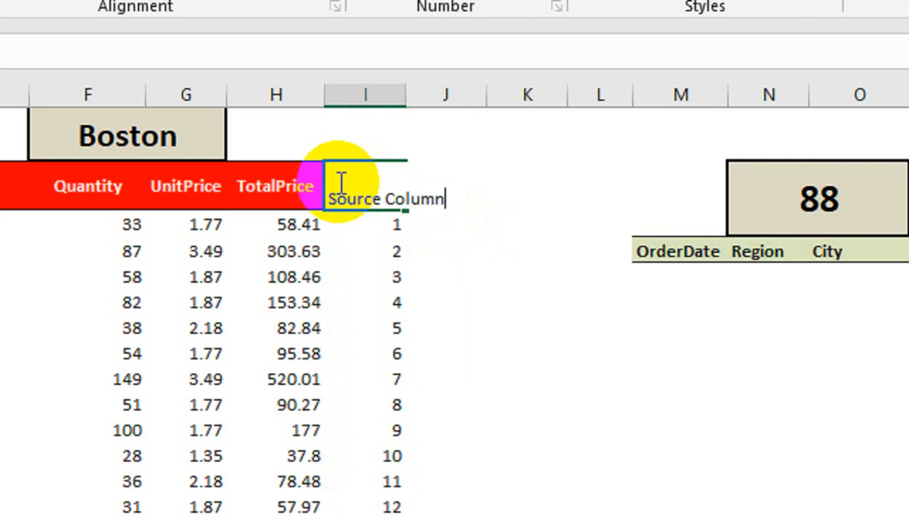
key("Return")
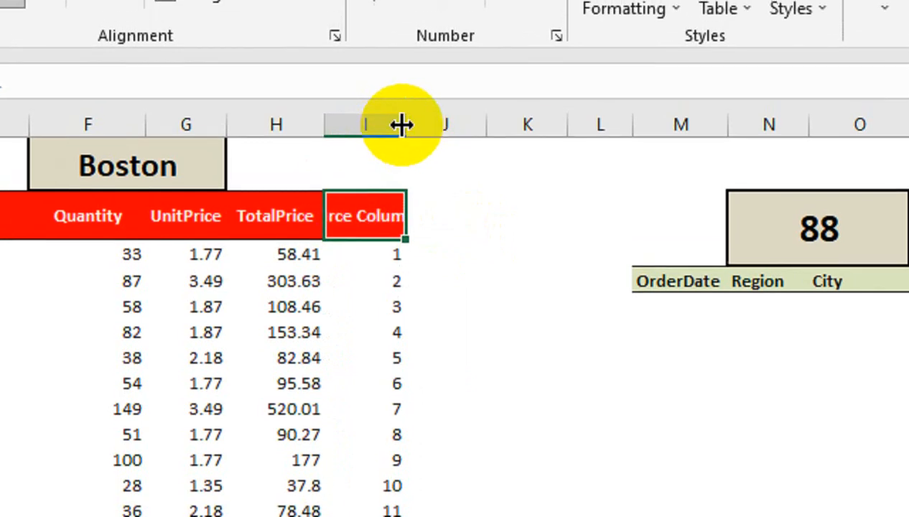
mouse_move(406, 95)
left_mouse_down()
mouse_move(430, 94)
mouse_move(421, 95)
left_mouse_up()
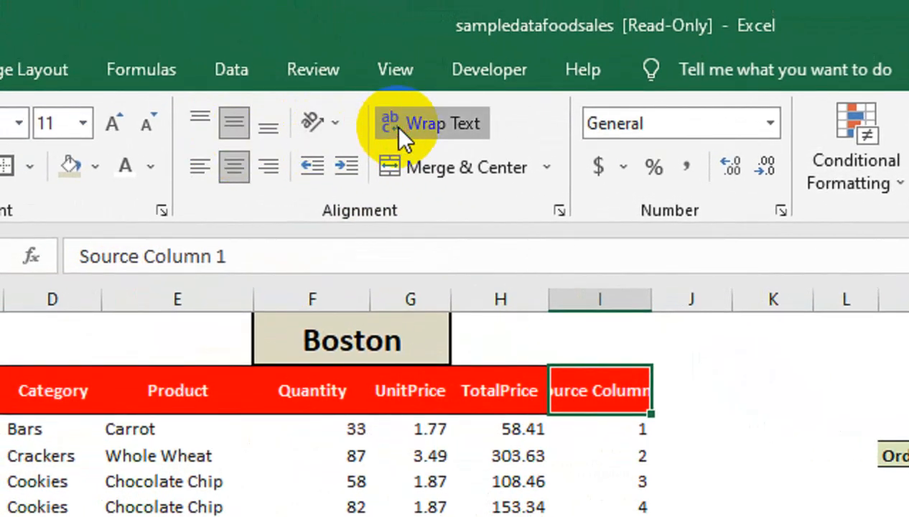
left_click(223, 48)
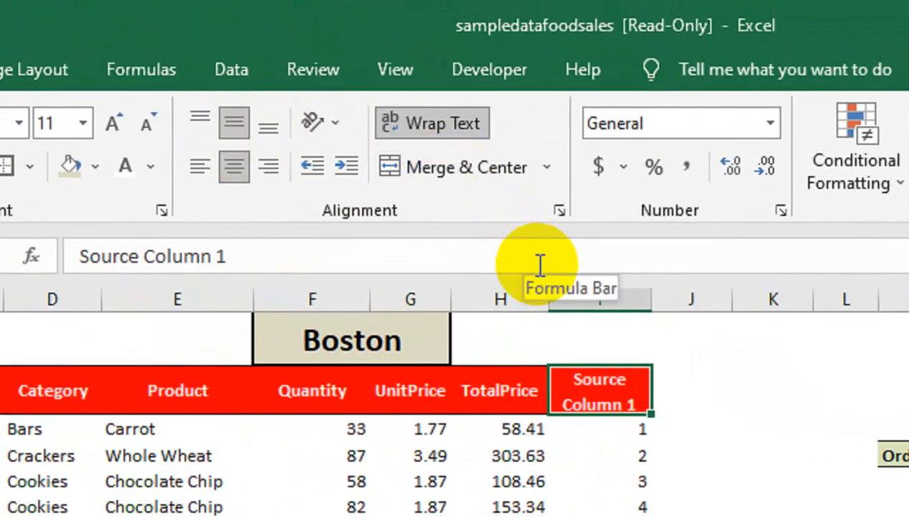
type("ZZ")
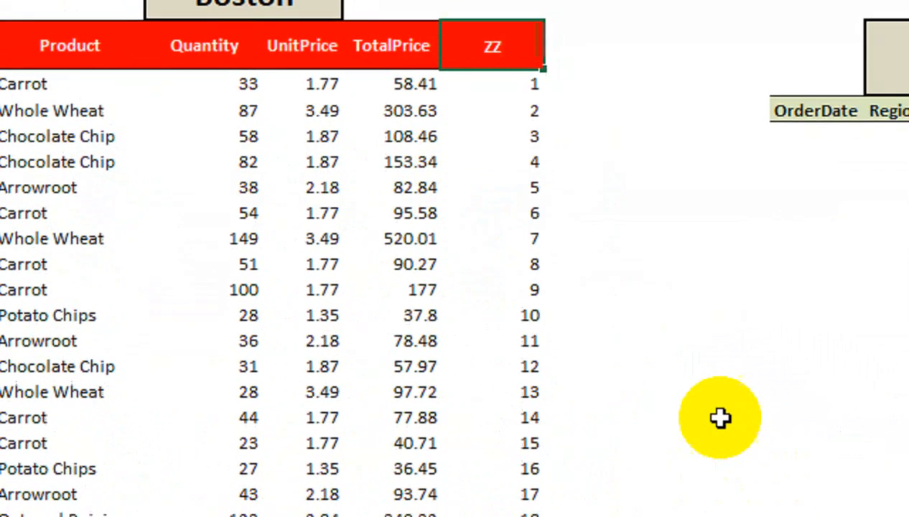
left_click(594, 230)
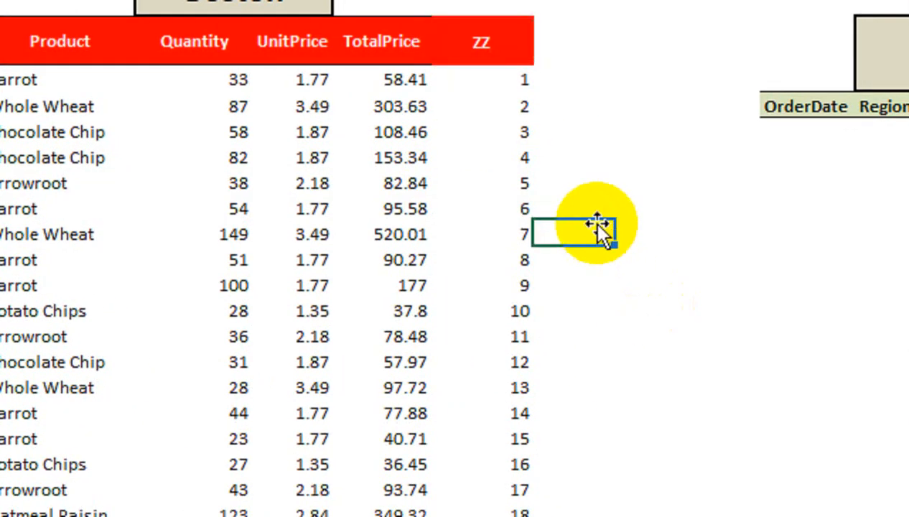
type("ZZZZZZZZZZZZZZZZZZZZZZZZZZZZZZZZZ")
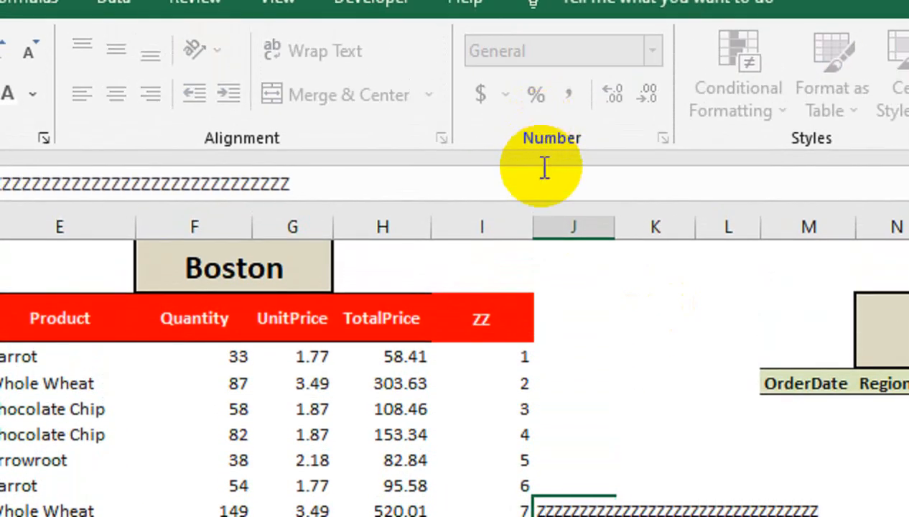
key("BackSpace")
key("BackSpace")
key("BackSpace")
key("BackSpace")
key("BackSpace")
key("BackSpace")
key("BackSpace")
key("BackSpace")
key("BackSpace")
key("BackSpace")
key("BackSpace")
key("BackSpace")
key("BackSpace")
key("BackSpace")
key("BackSpace")
key("BackSpace")
key("BackSpace")
key("BackSpace")
key("BackSpace")
key("BackSpace")
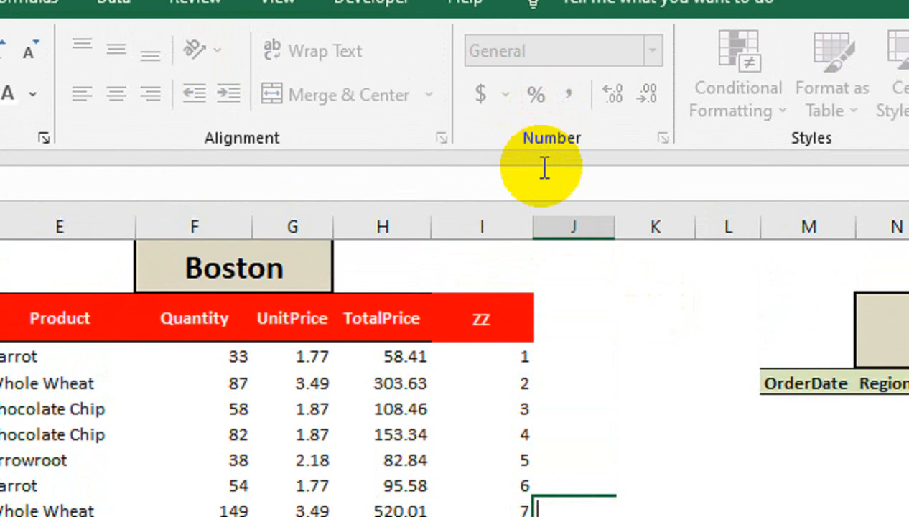
left_click(611, 357)
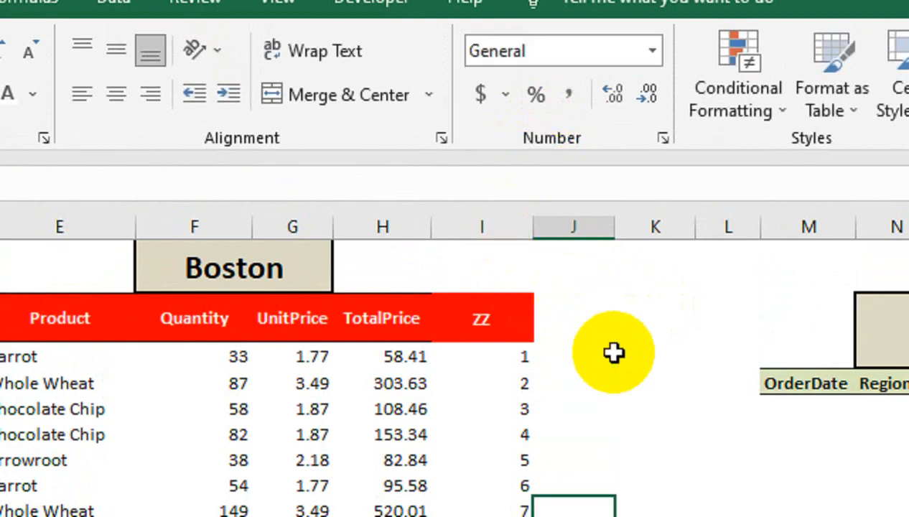
left_click(491, 355)
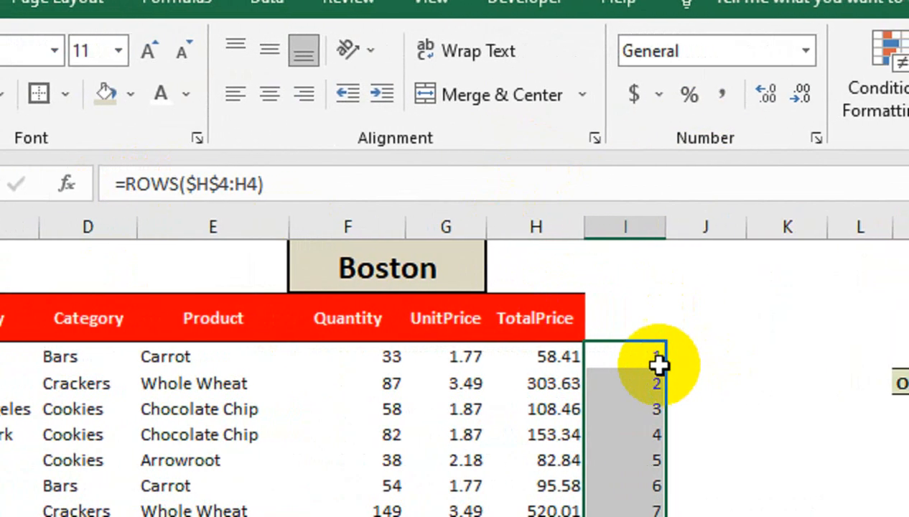
Step: Enter Source Column 1 as the header in I3 and autofit the width of column I
left_click(475, 356)
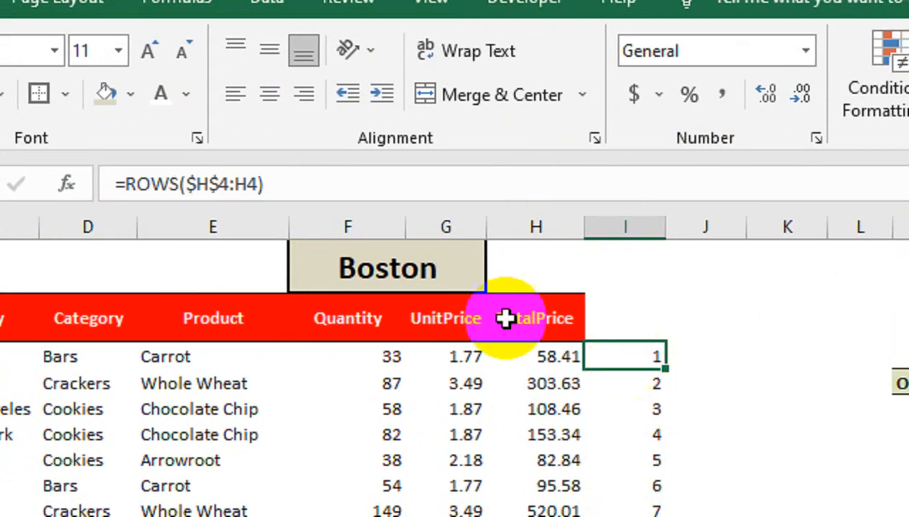
left_click(650, 329)
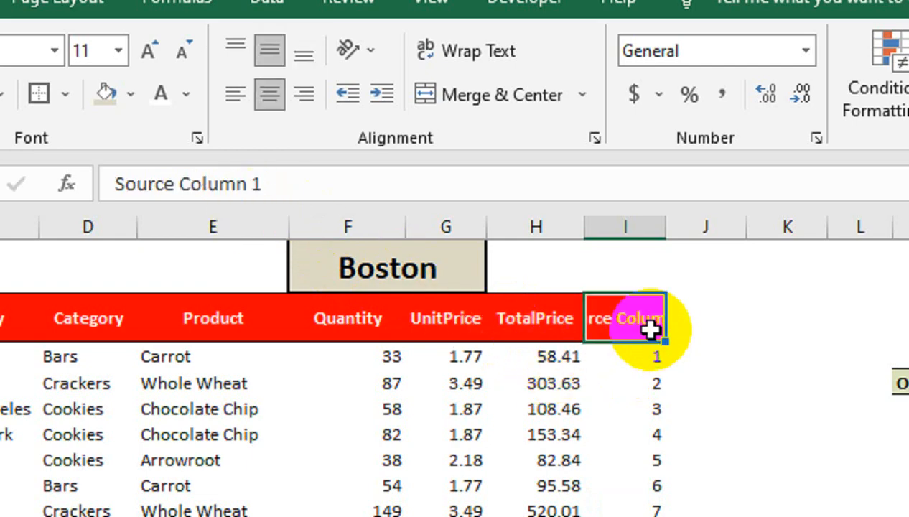
double_click(665, 227)
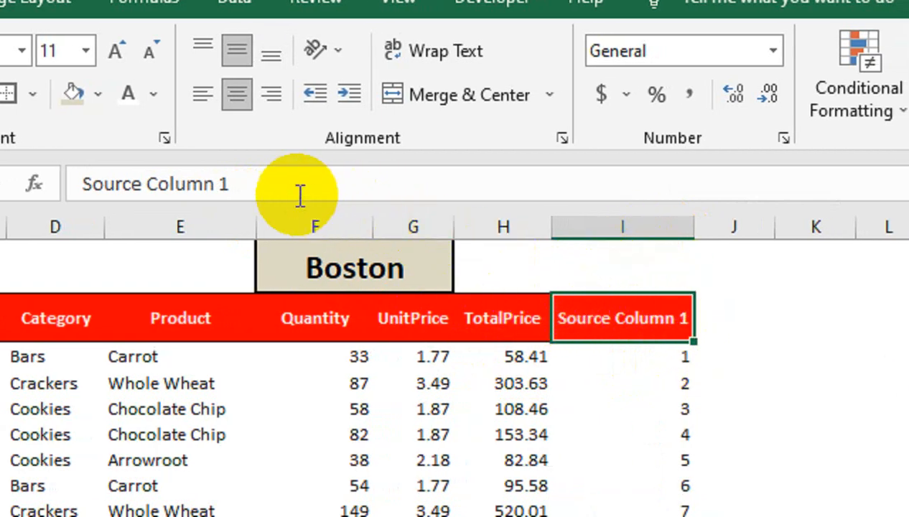
Step: Shorten the header in I3 to Source 1
left_click_drag(211, 181, 150, 185)
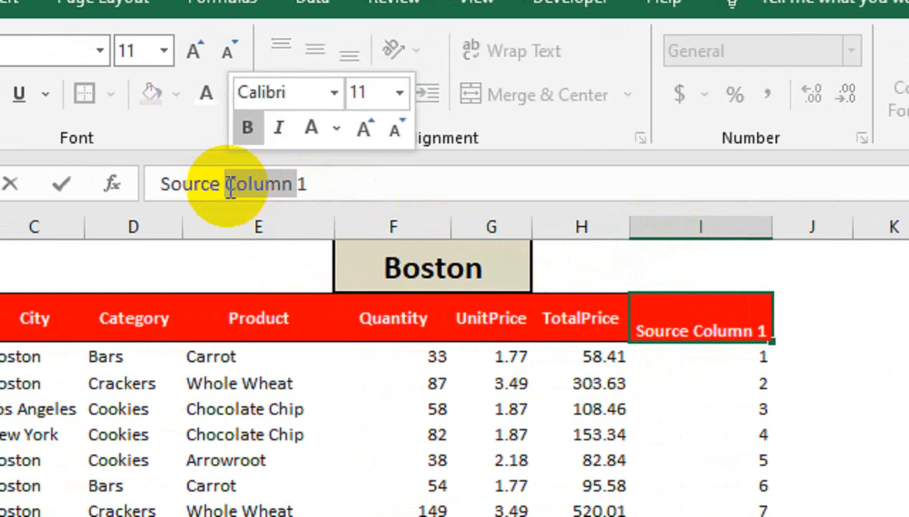
key("Delete")
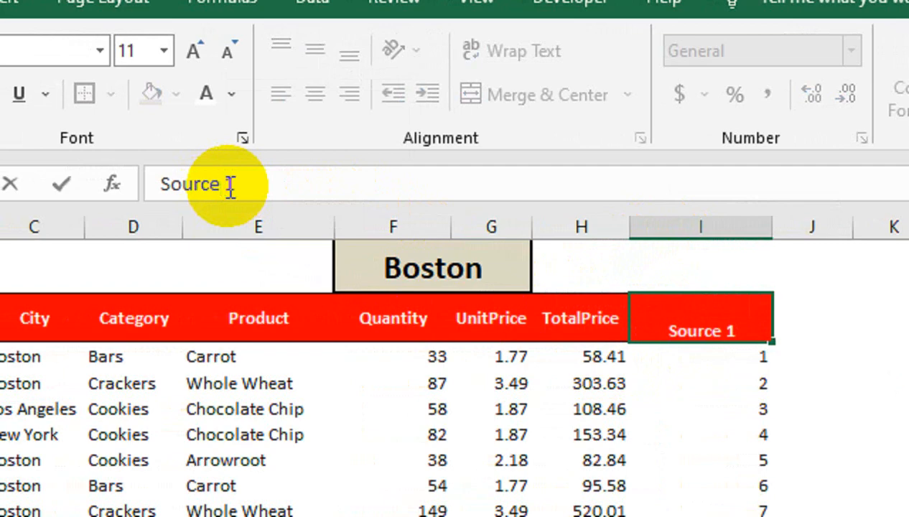
left_click(685, 383)
left_click(689, 331)
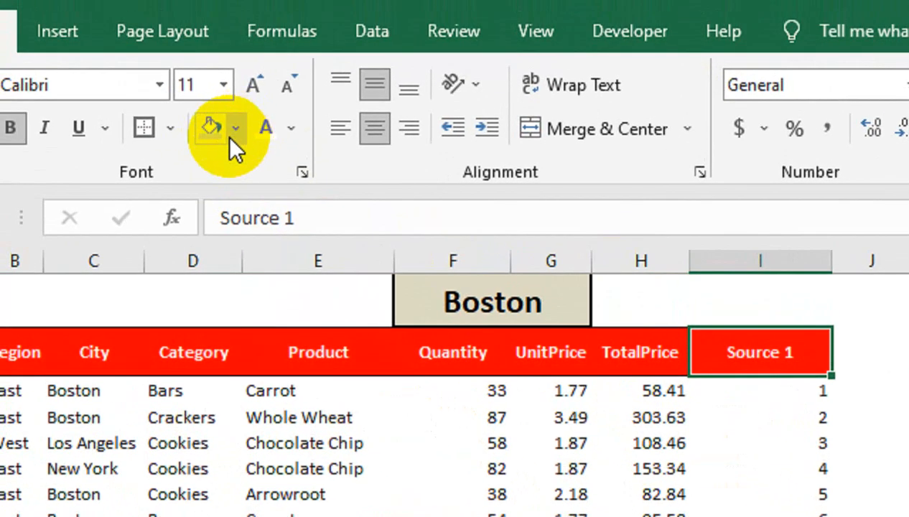
Step: Format header cell I3 with a beige fill and black size 12 text, and centre the contents of columns I to K
left_click(223, 118)
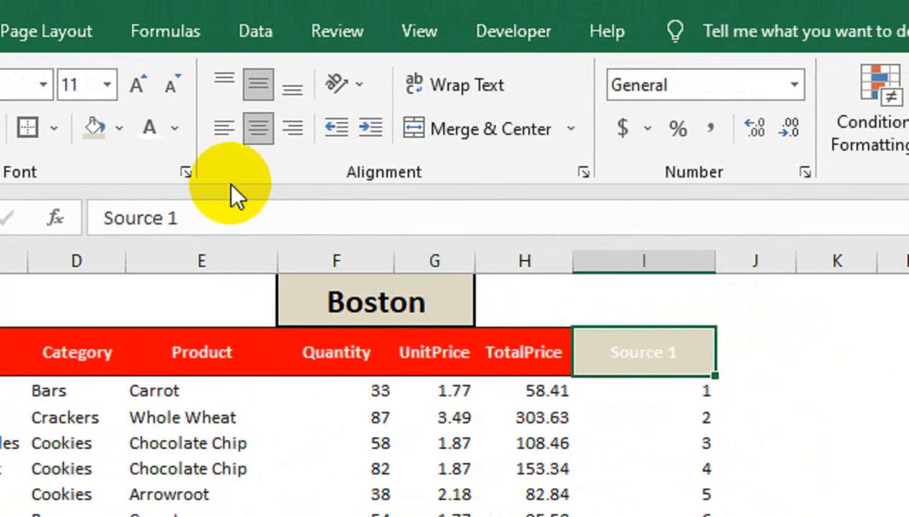
left_click(174, 129)
left_click(176, 227)
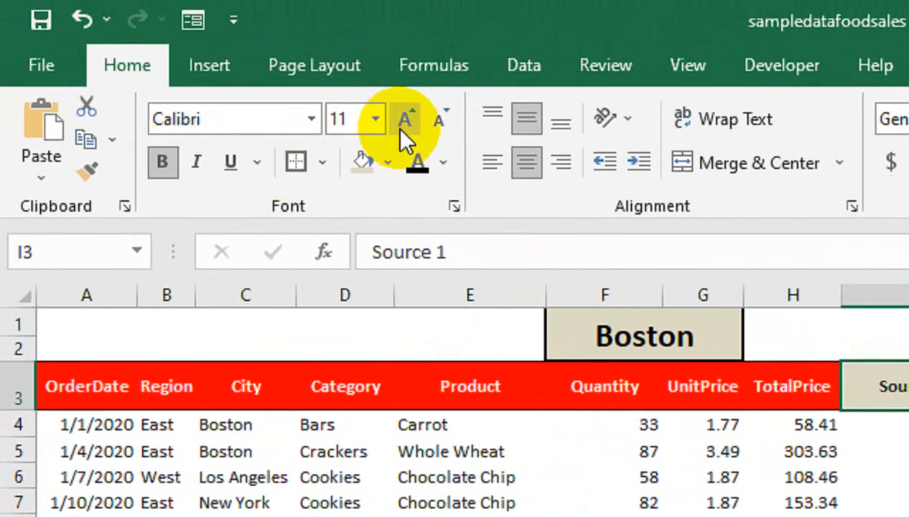
left_click(405, 104)
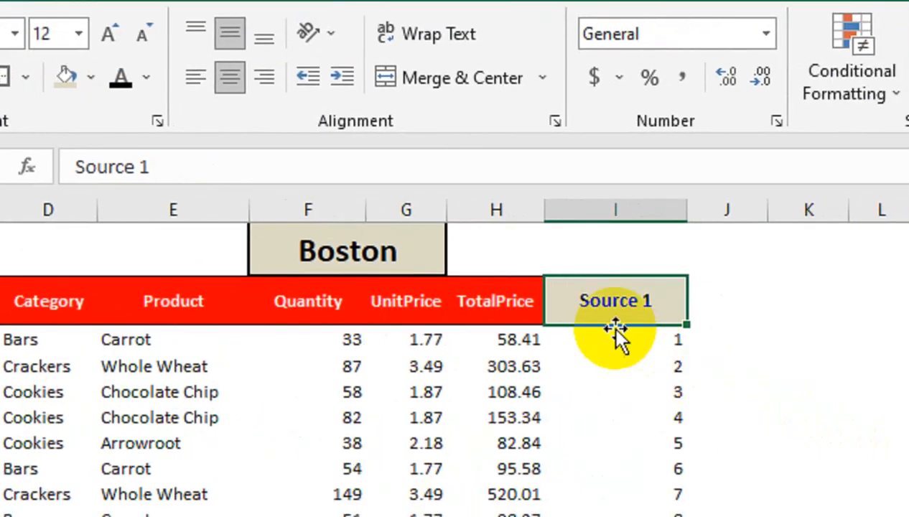
left_click_drag(592, 213, 779, 209)
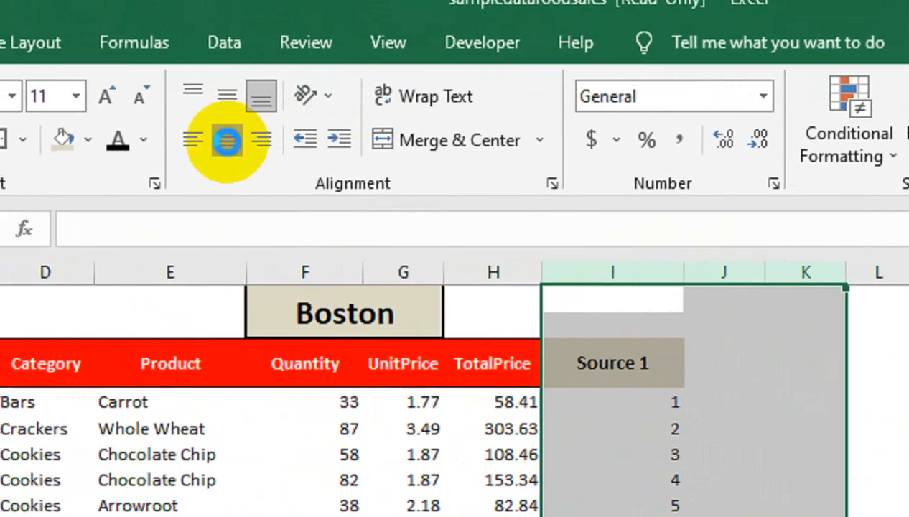
left_click(227, 141)
Step: Change the header in I3 to Helper 1 and autofit the width of column I
left_click(633, 359)
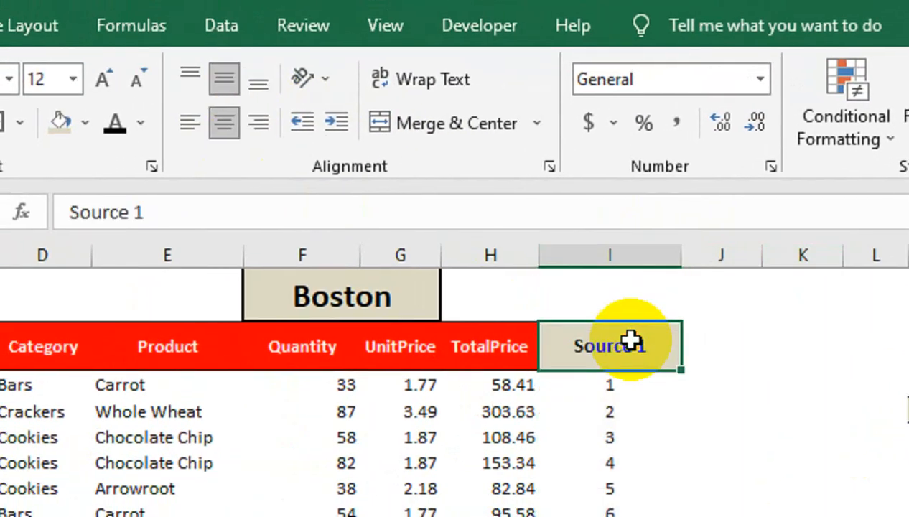
type("Helper")
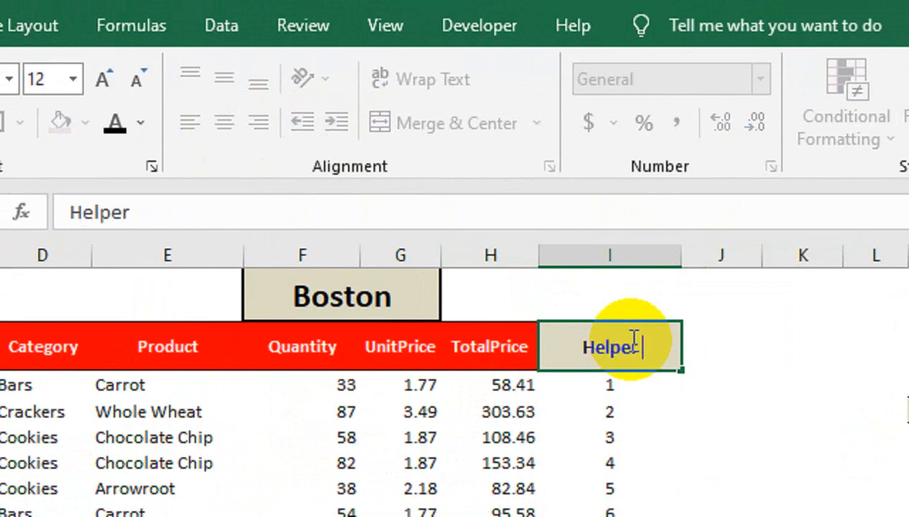
type(" 1")
key("Return")
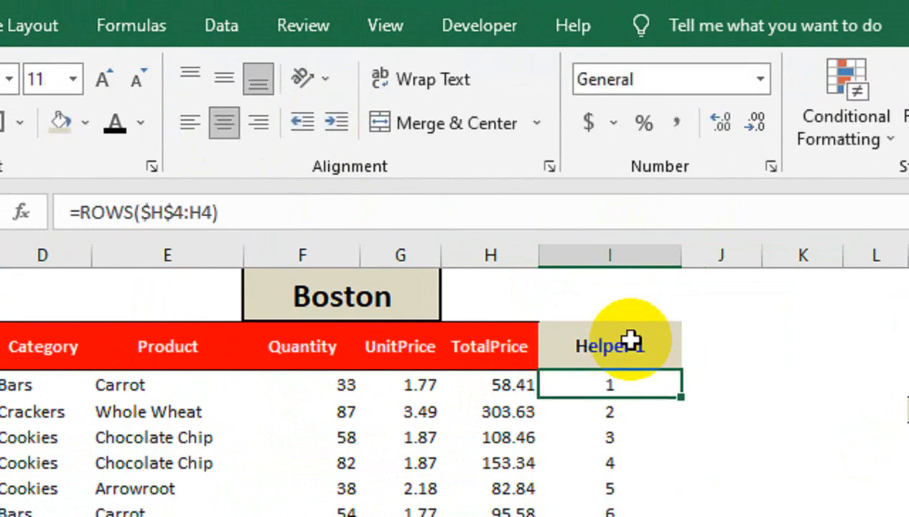
double_click(679, 251)
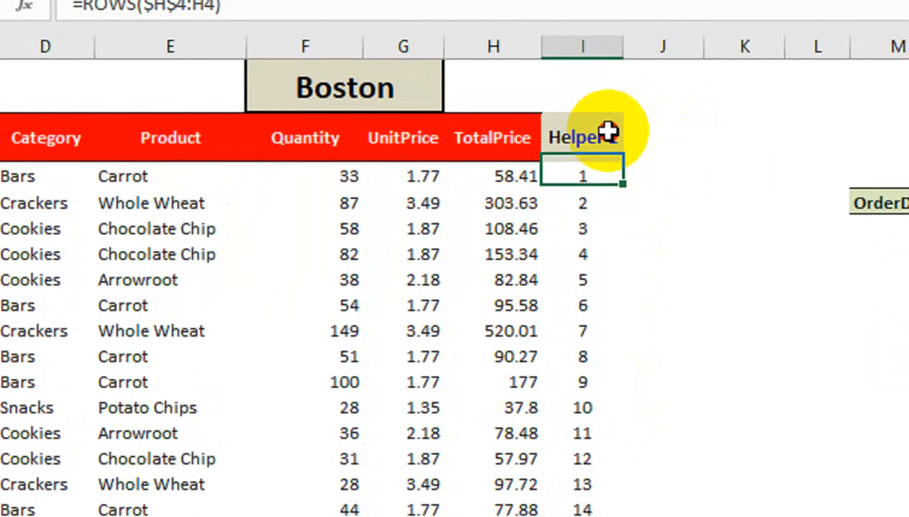
Step: Fill the Helper 1 header across to K3 to create the headers Helper 2 and Helper 3
left_click(613, 113)
left_click_drag(627, 164, 753, 162)
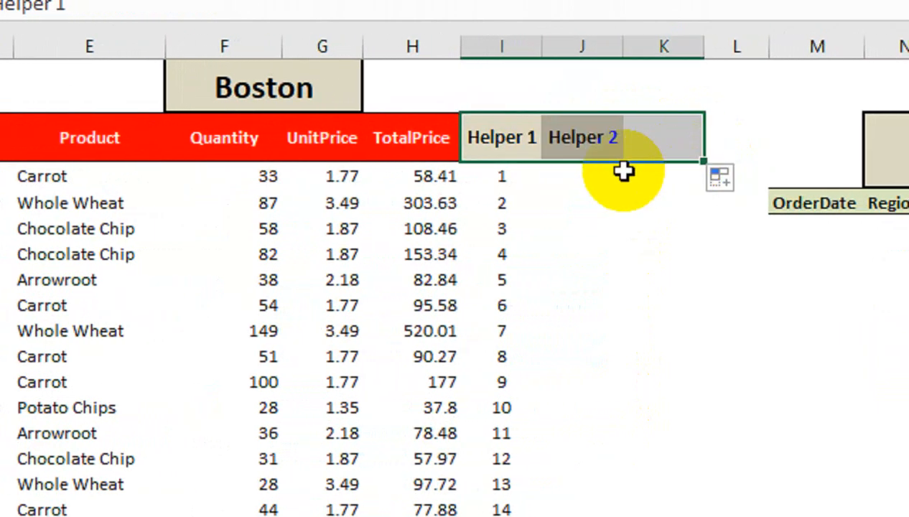
Step: Enter =IF($F$1=C4,I4,"") in J4 and fill it down the Helper 2 column for all sales records
left_click(649, 172)
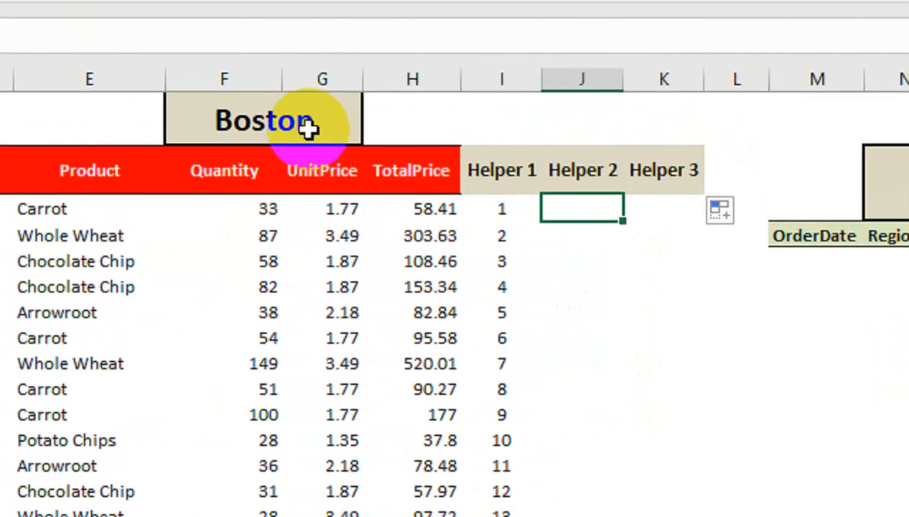
type("=")
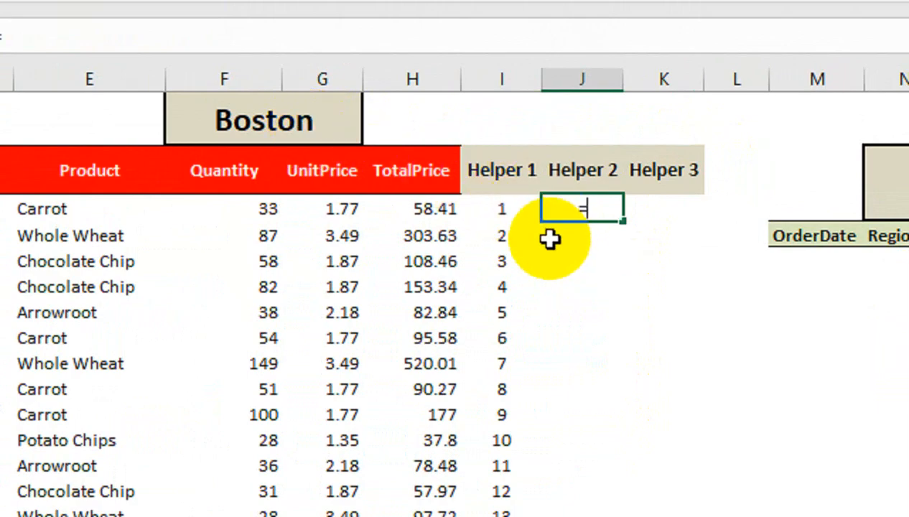
type("if")
key("Tab")
left_click(294, 118)
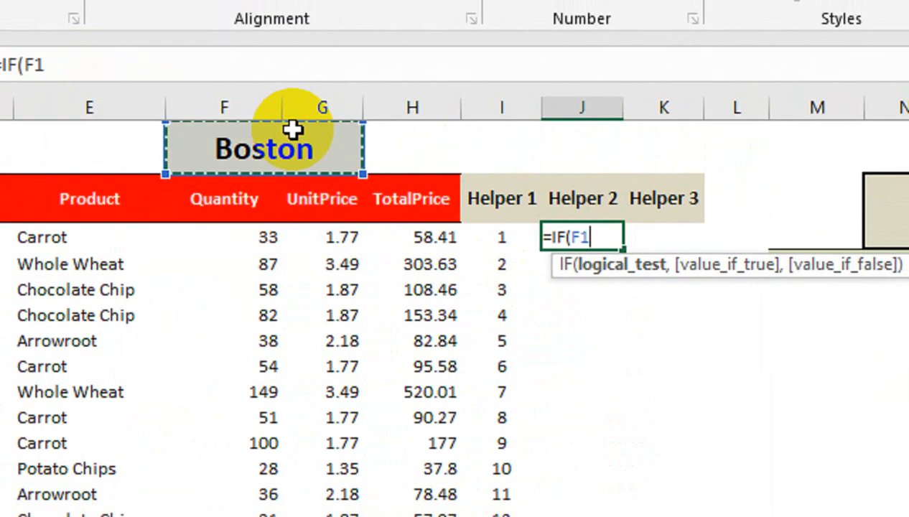
type("=")
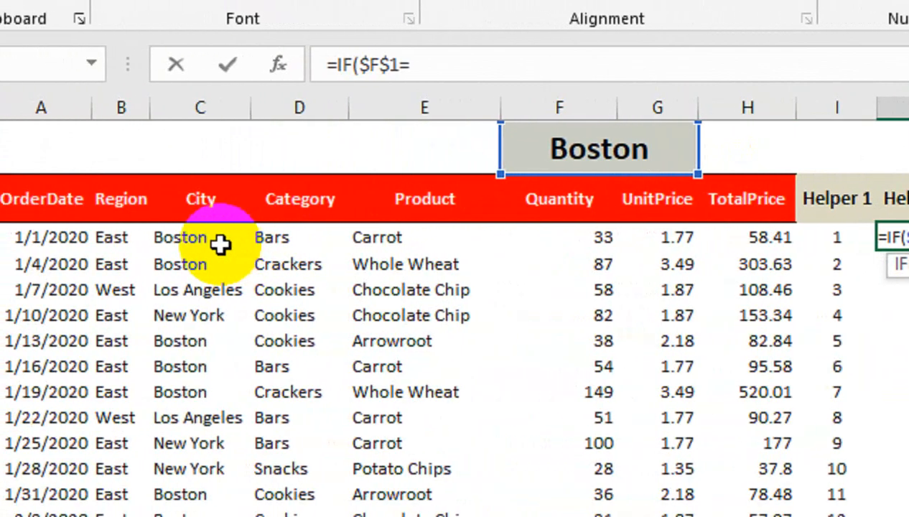
left_click(217, 243)
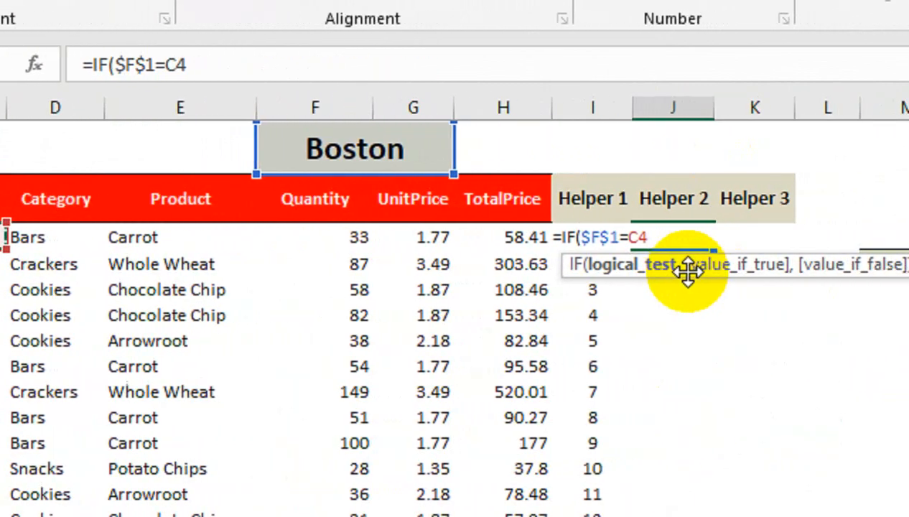
type(",")
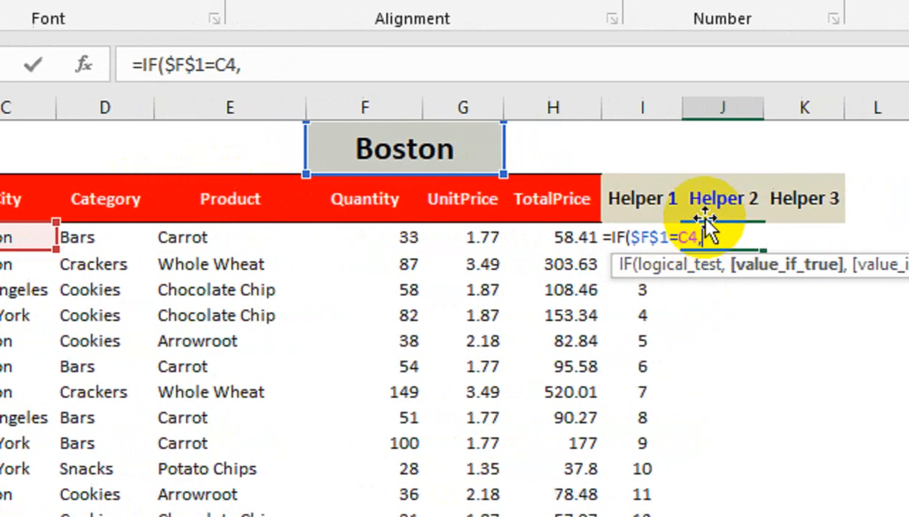
left_click(712, 192)
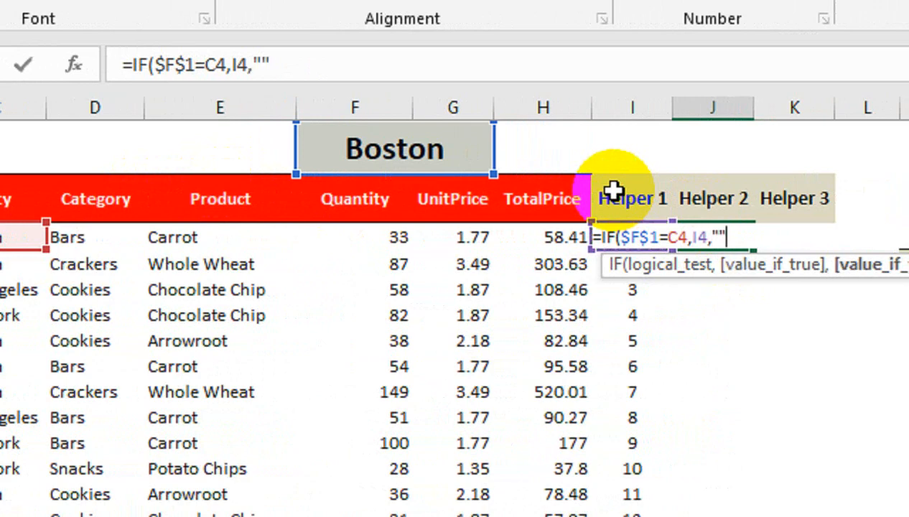
type(")")
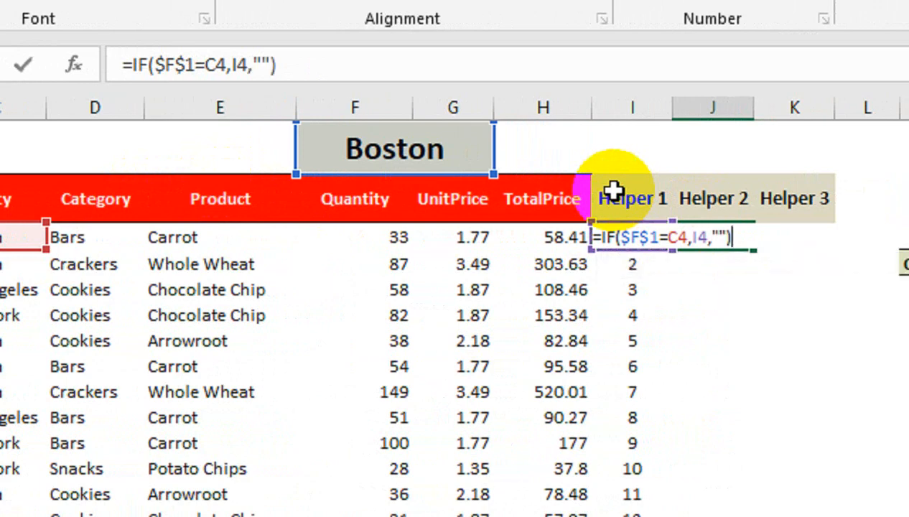
key("Return")
left_click(735, 242)
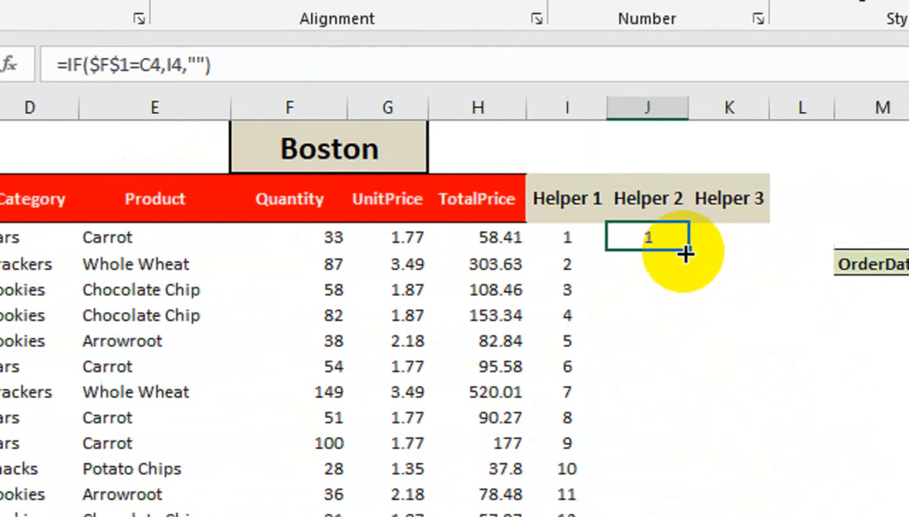
double_click(686, 252)
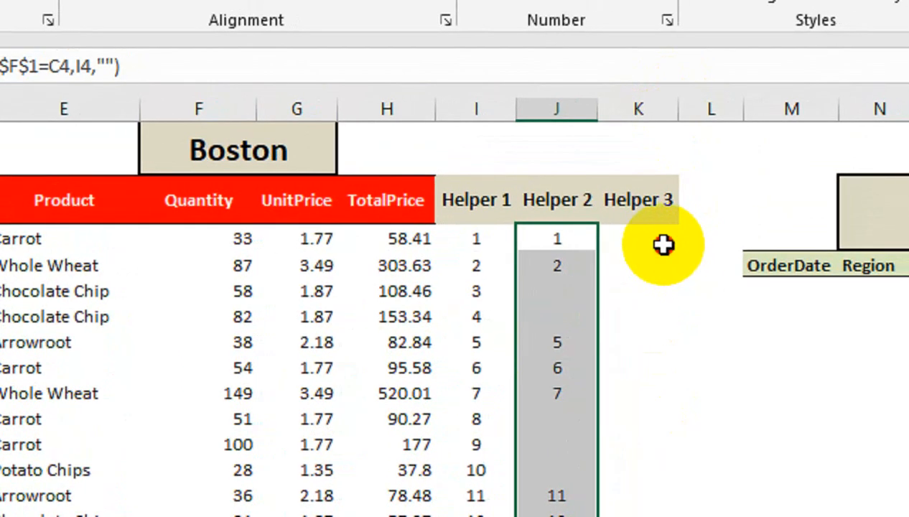
Step: Start the Helper 3 formula in K4 with =IFERROR(SMALL(
left_click(663, 245)
type("=if")
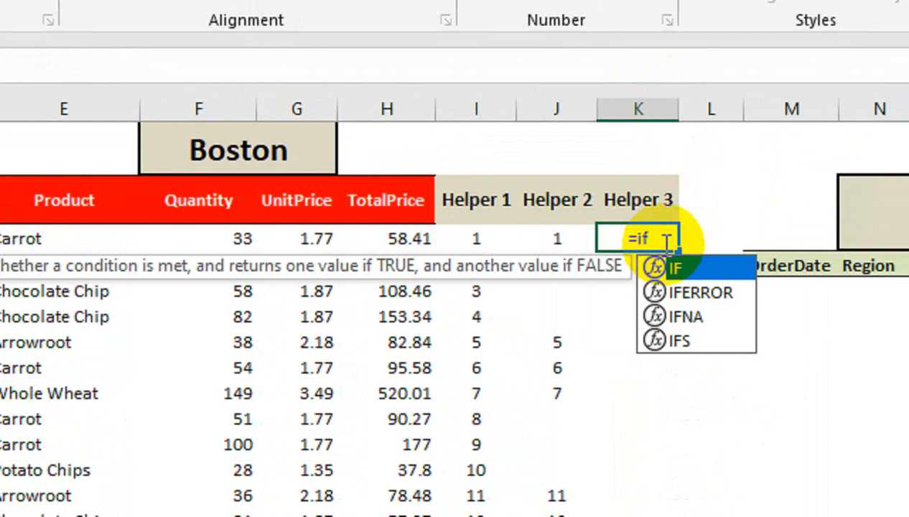
key("Down")
key("Tab")
type("sml")
key("Return")
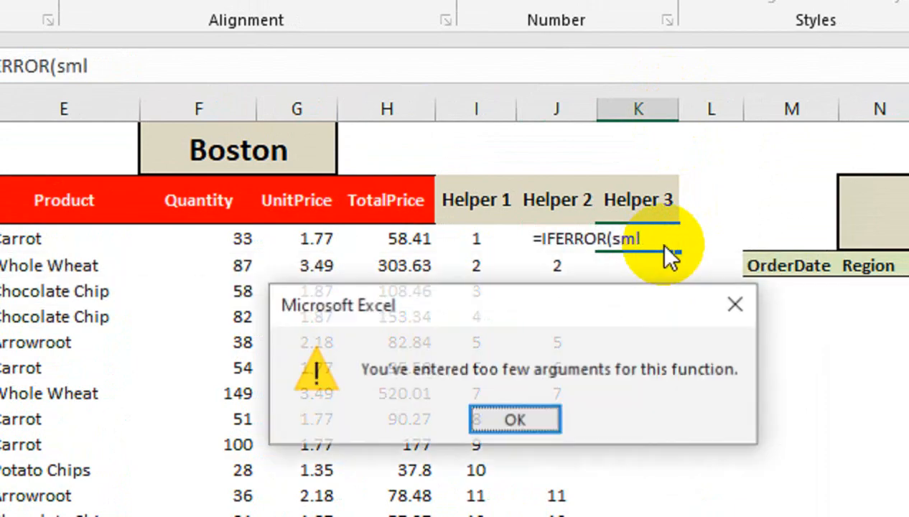
key("Return")
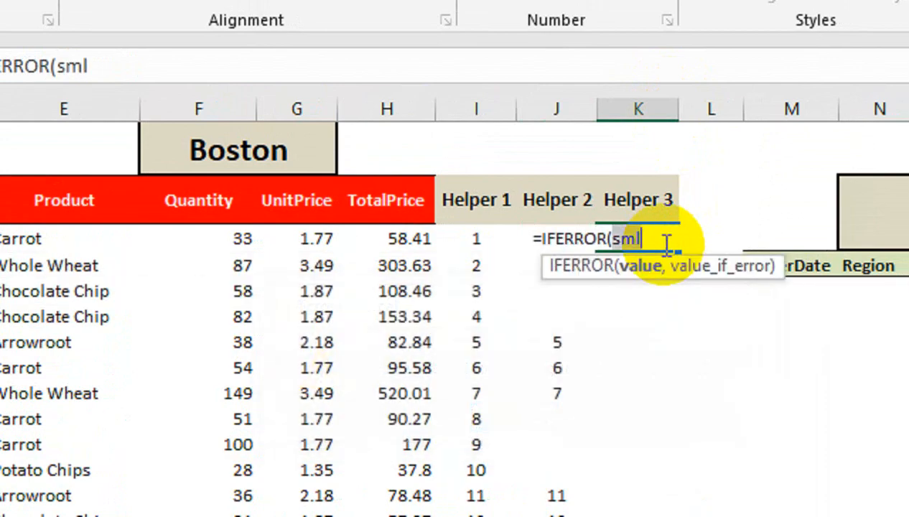
type("sm")
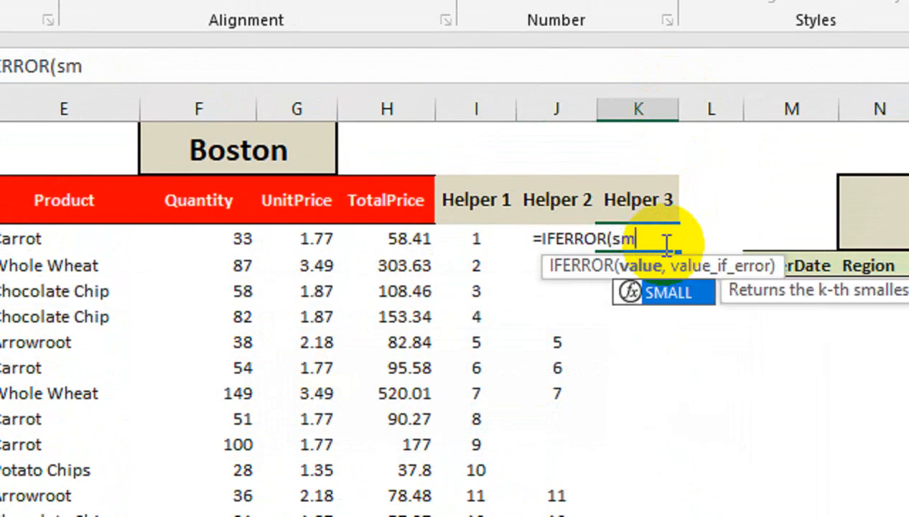
key("Tab")
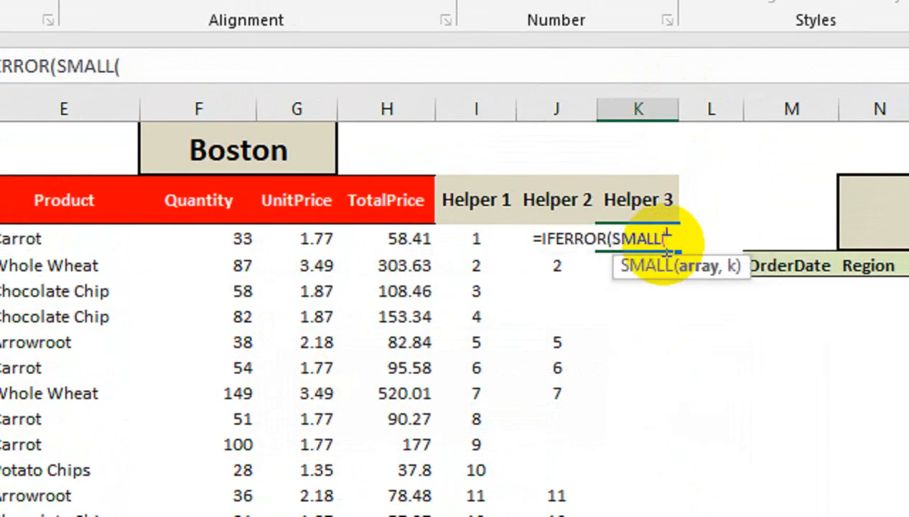
left_click(666, 245)
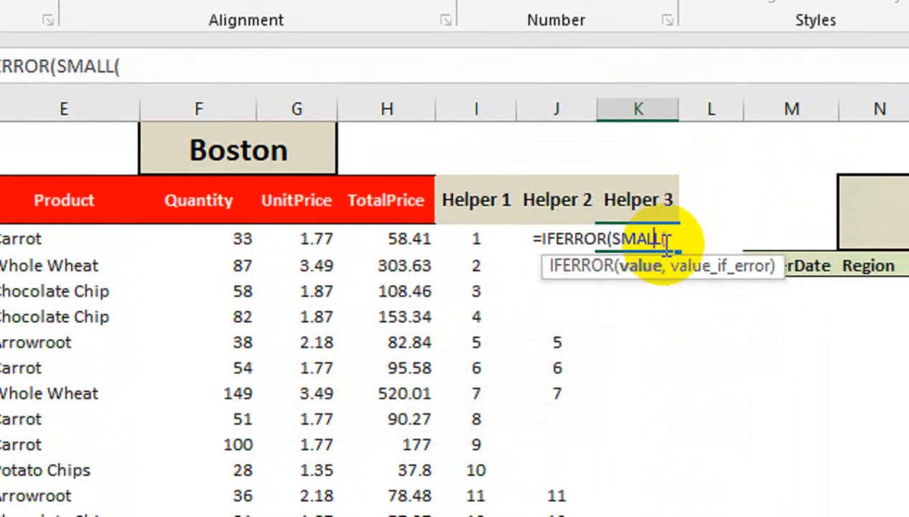
key("Right")
Step: Set the SMALL array in the K4 formula to the Helper 2 values as the absolute range $J$4:$J$247
left_click(532, 198)
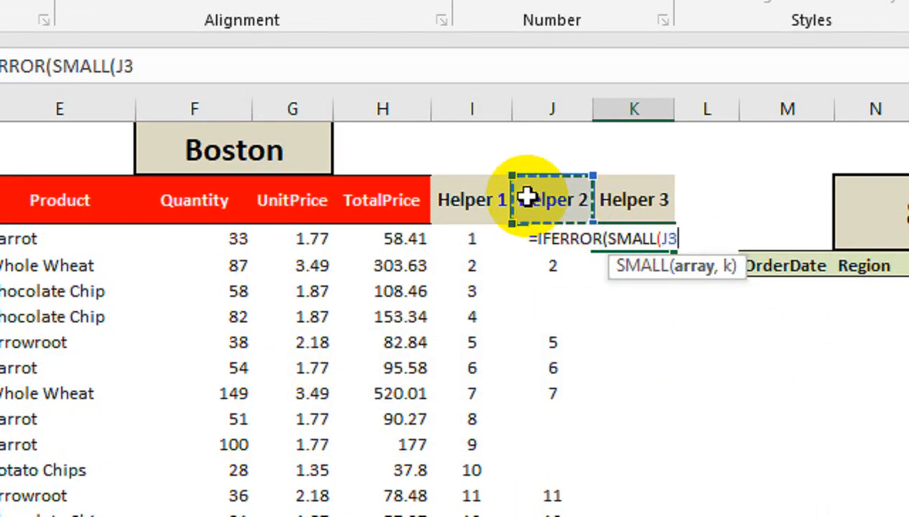
key("Down")
key("ctrl+shift+Down")
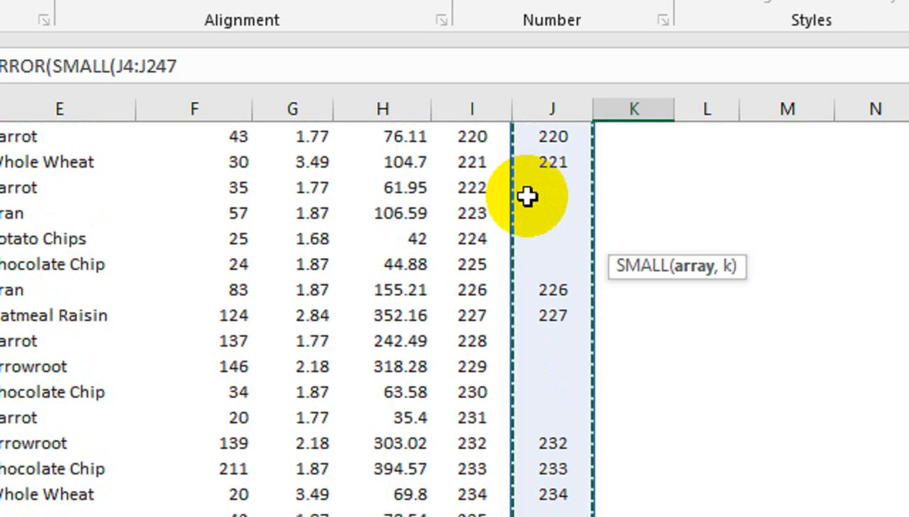
key("F4")
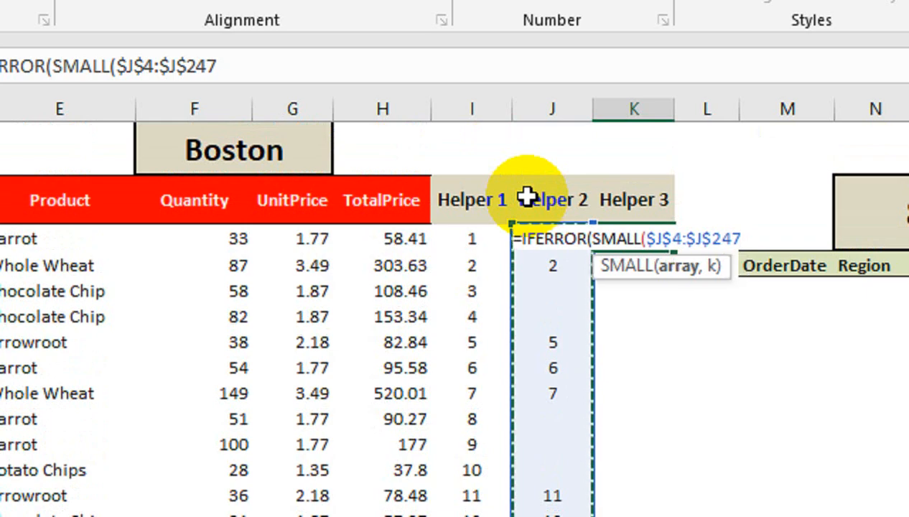
Step: Complete the K4 formula with ROWS($J$4:J4) as the k argument and "" as the value if error
type("row")
key("Down")
key("Tab")
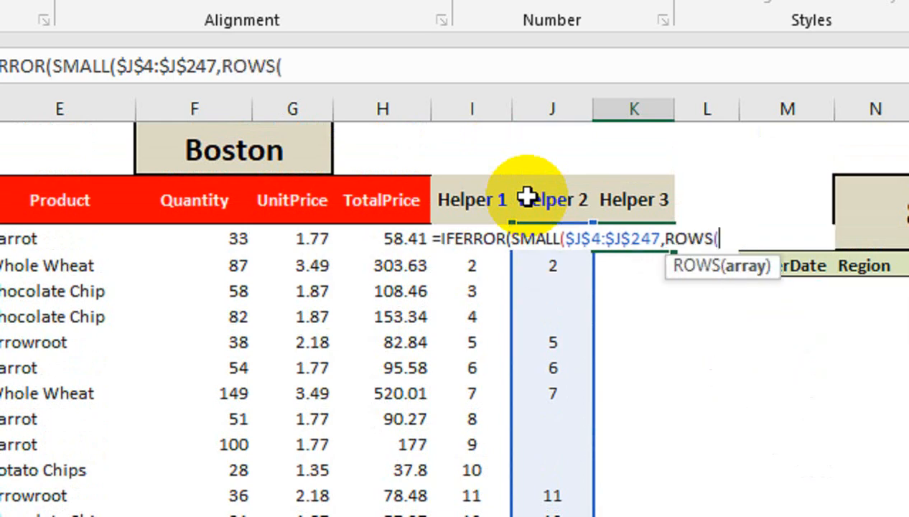
left_click(558, 201)
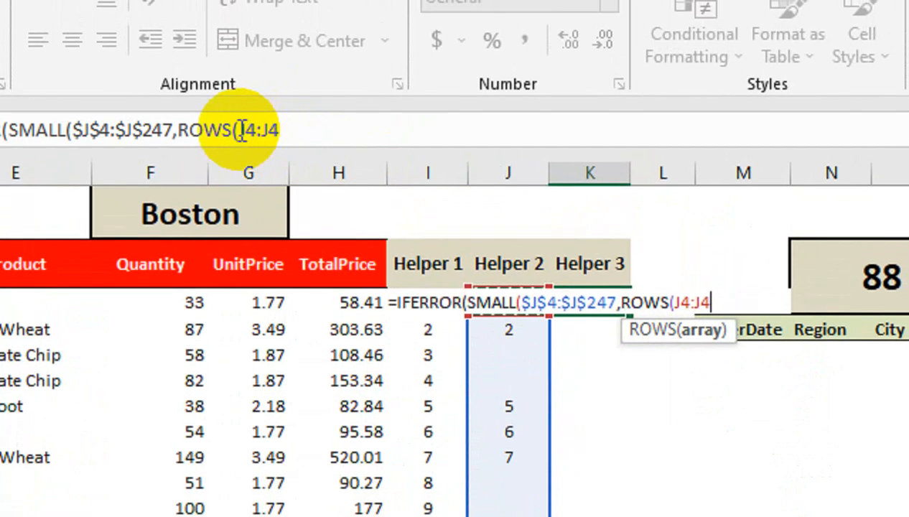
double_click(246, 75)
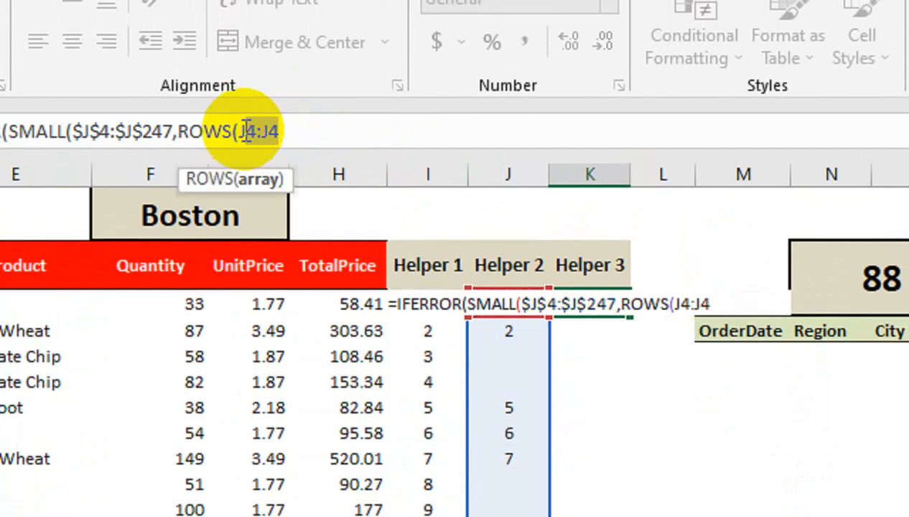
left_click(343, 130)
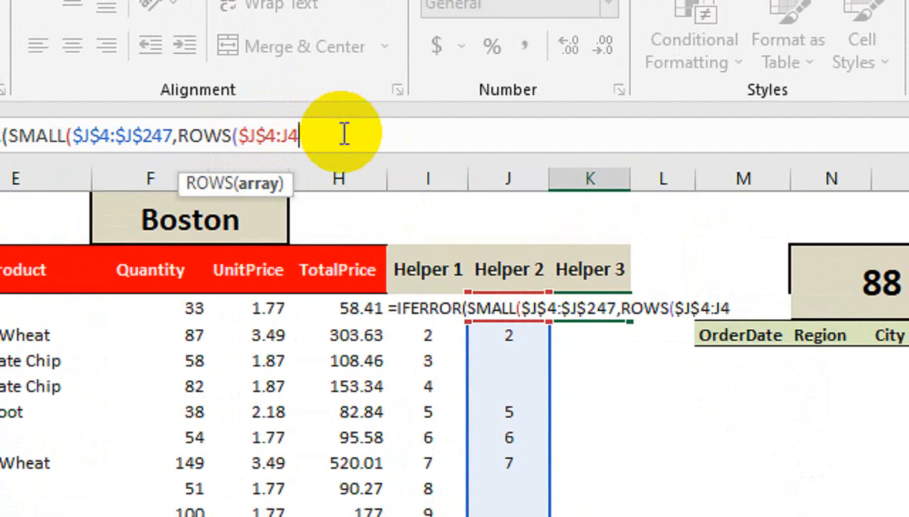
type(")),")
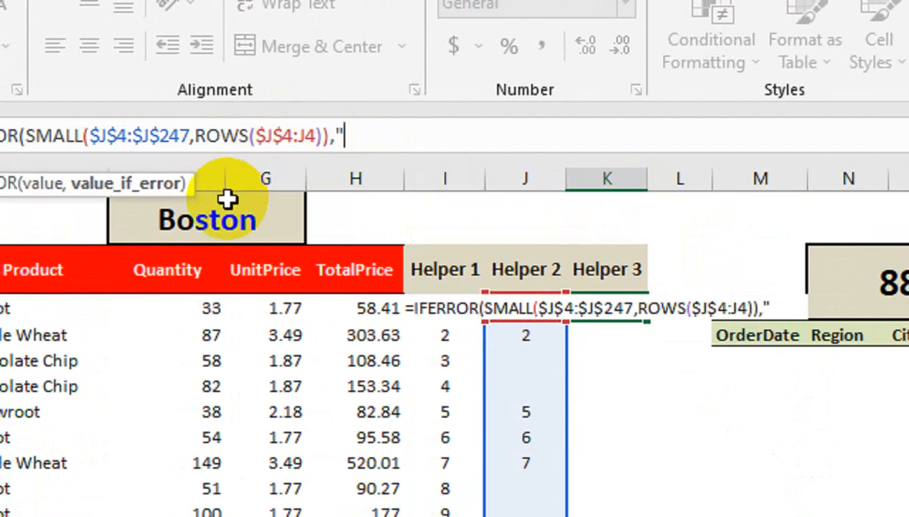
type(")")
key("Return")
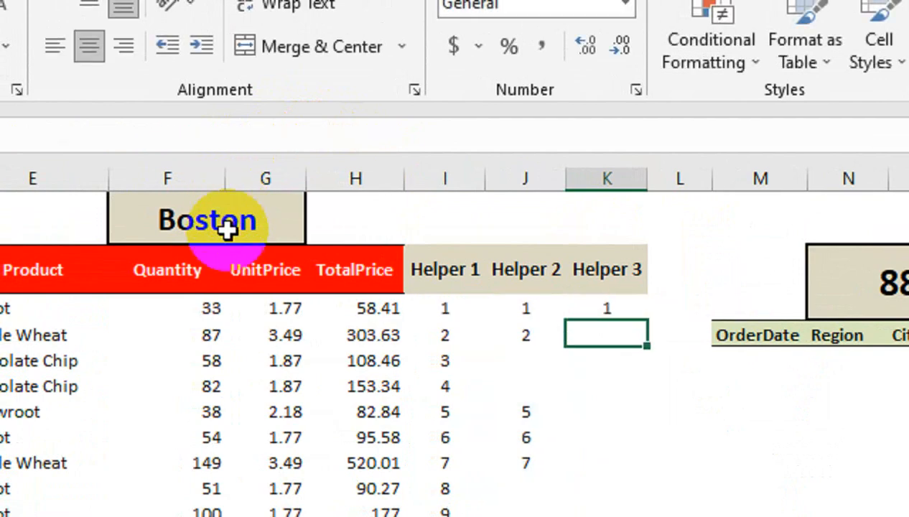
Step: Fill the K4 formula down the Helper 3 column for all sales records to row 247
left_click(622, 309)
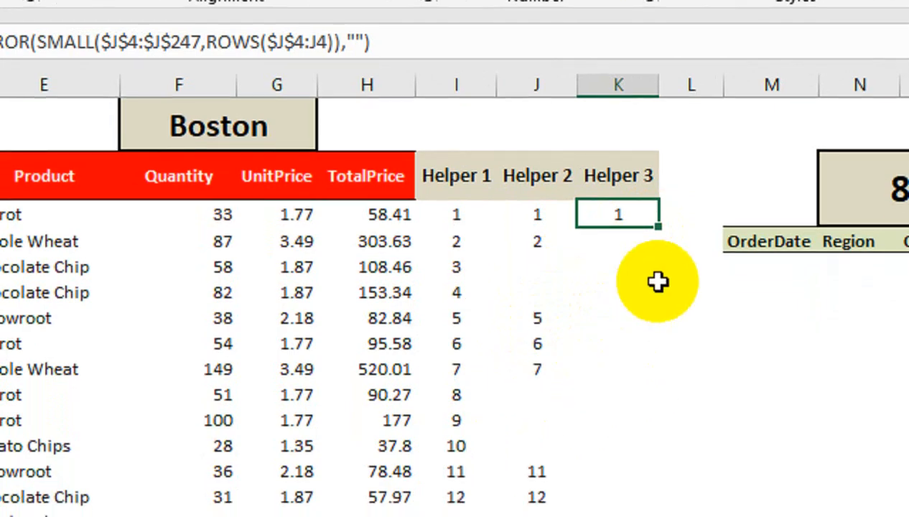
left_click_drag(657, 226, 659, 455)
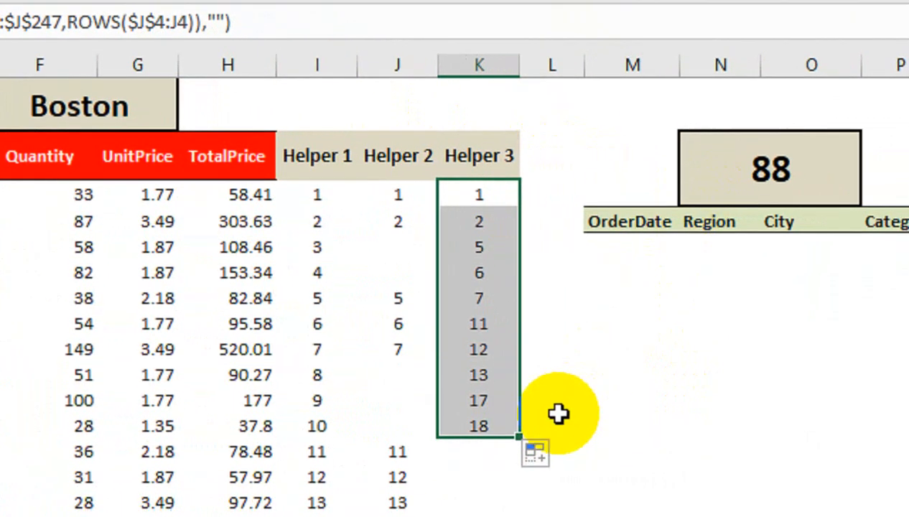
left_click_drag(518, 438, 470, 435)
left_click_drag(470, 199, 470, 198)
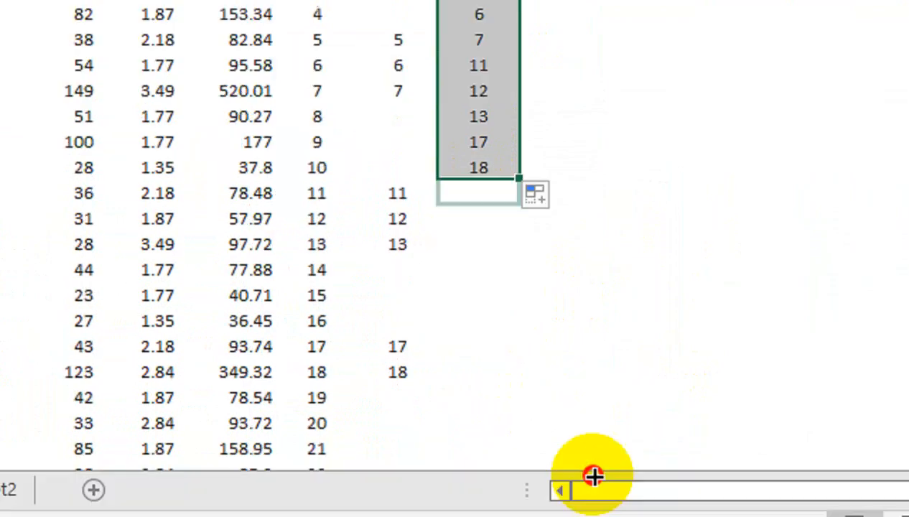
left_click_drag(594, 476, 593, 513)
mouse_move(531, 516)
left_mouse_down()
mouse_move(533, 250)
mouse_move(529, 277)
left_mouse_up()
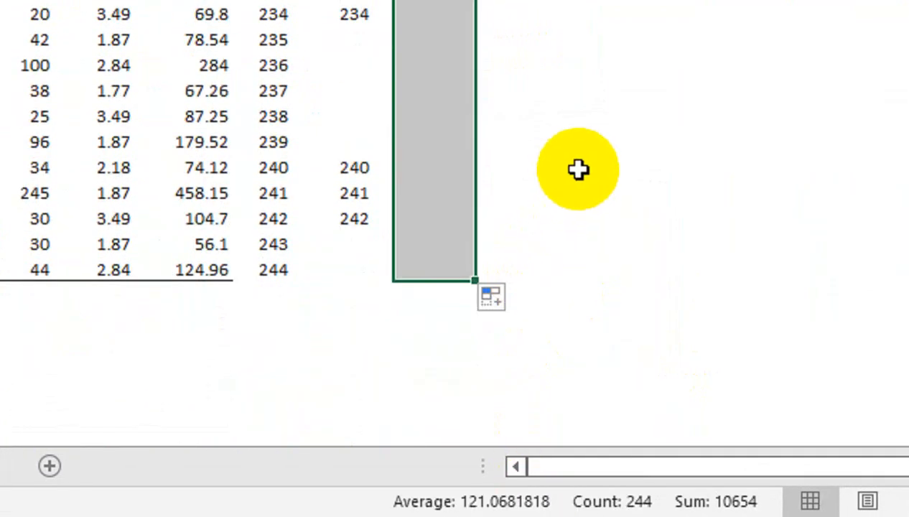
Step: Examine the filled Helper 3 column against the Helper 2 numbers, from the last record up to the first
scroll(577, 168, "up", 18)
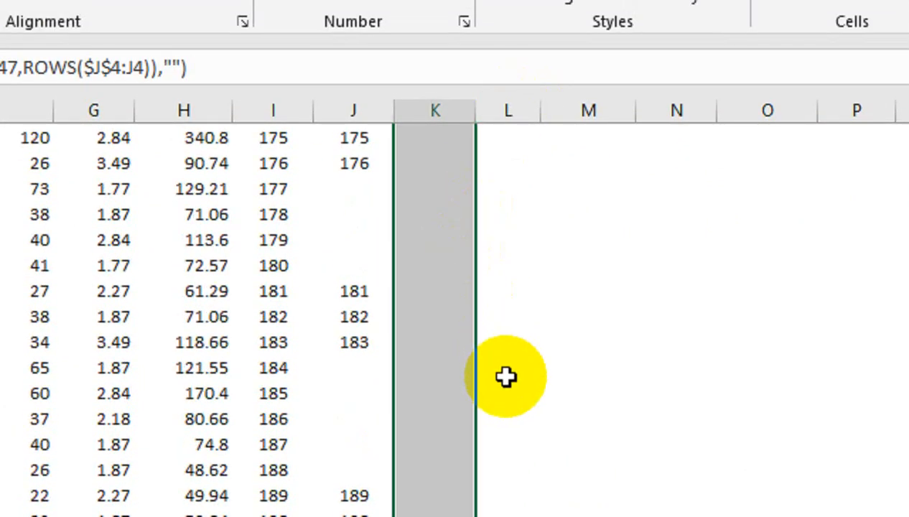
scroll(422, 437, "down", 20)
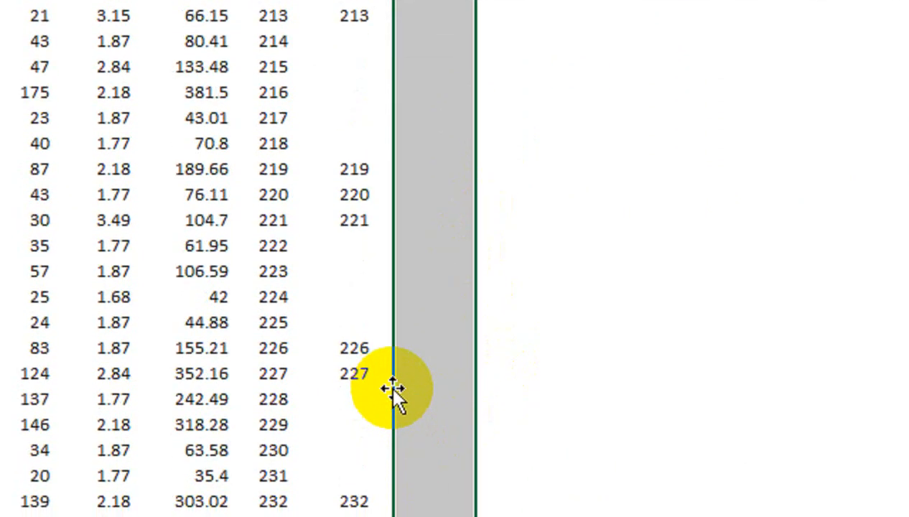
scroll(376, 376, "up", 20)
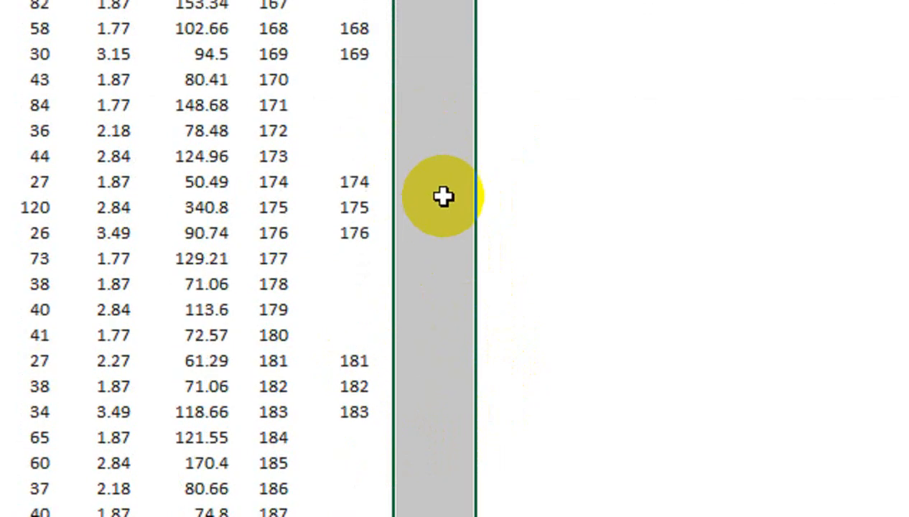
scroll(377, 182, "up", 20)
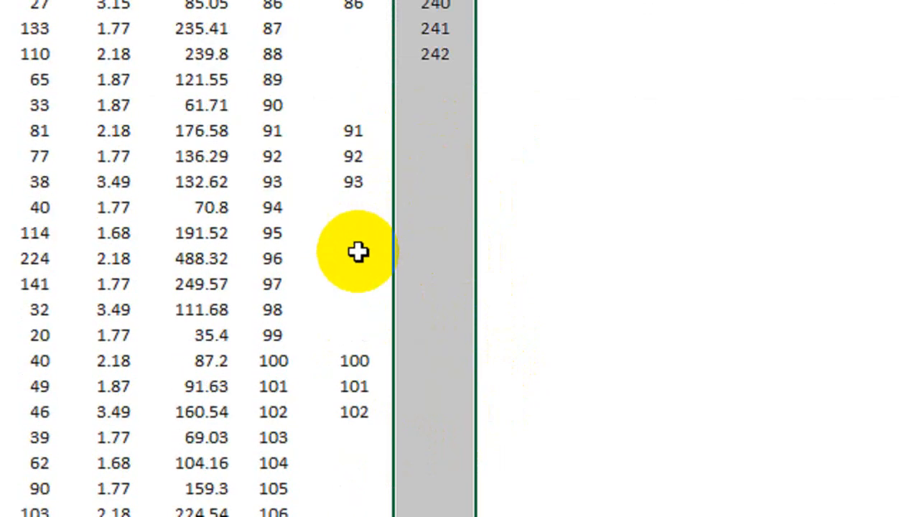
scroll(453, 108, "up", 18)
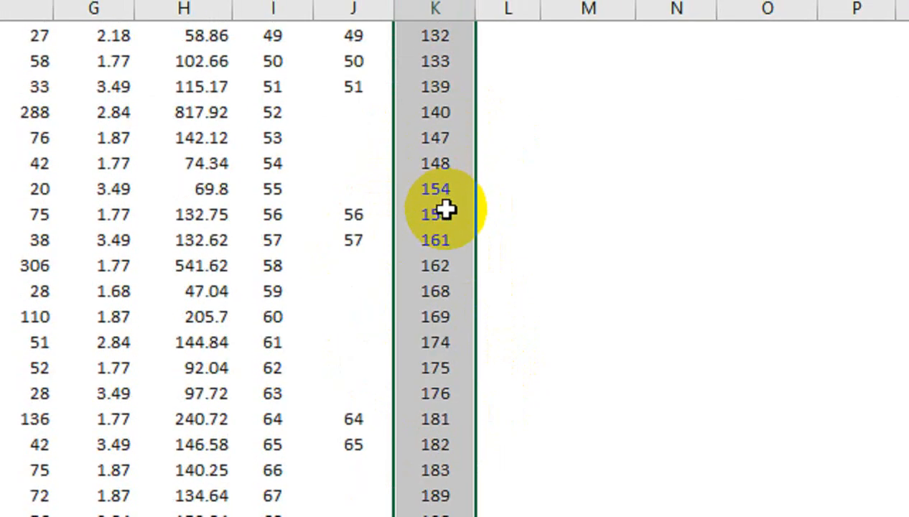
scroll(439, 254, "up", 5)
scroll(433, 252, "up", 6)
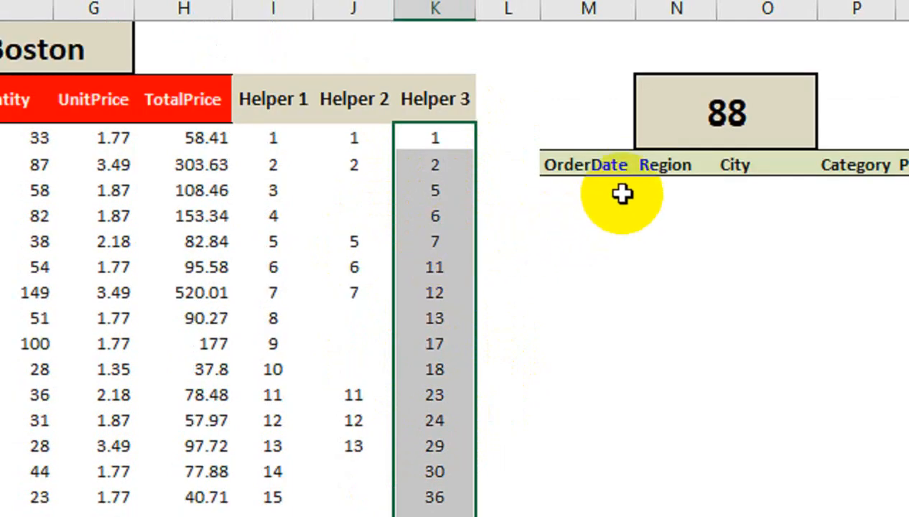
Step: Start the extraction formula in M6, under the OrderDate header of the results table, with =IFERROR(INDEX(
left_click(598, 191)
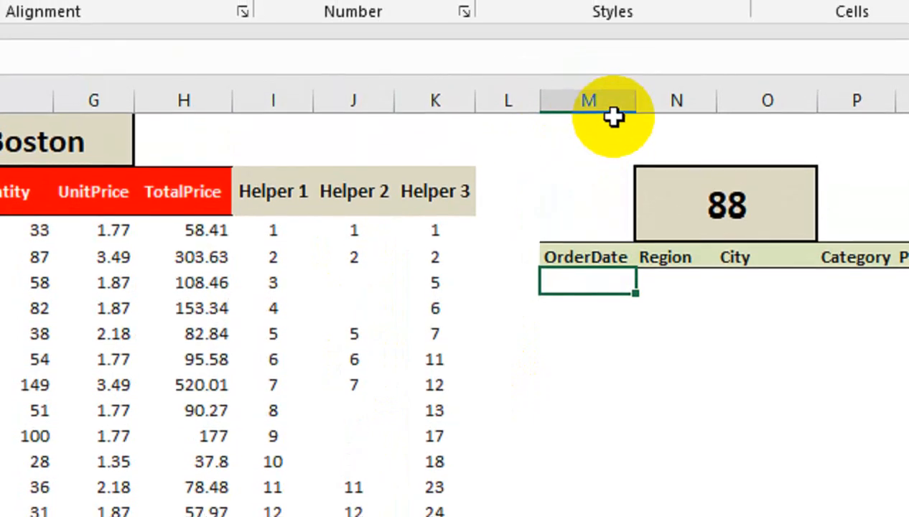
mouse_move(585, 85)
left_mouse_down()
mouse_move(665, 136)
mouse_move(825, 144)
left_mouse_up()
left_click(287, 323)
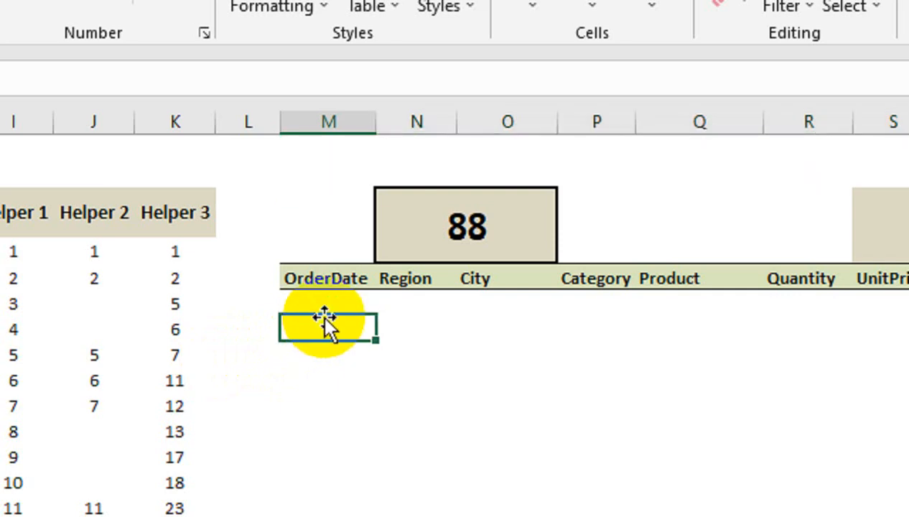
left_click(340, 299)
type("=")
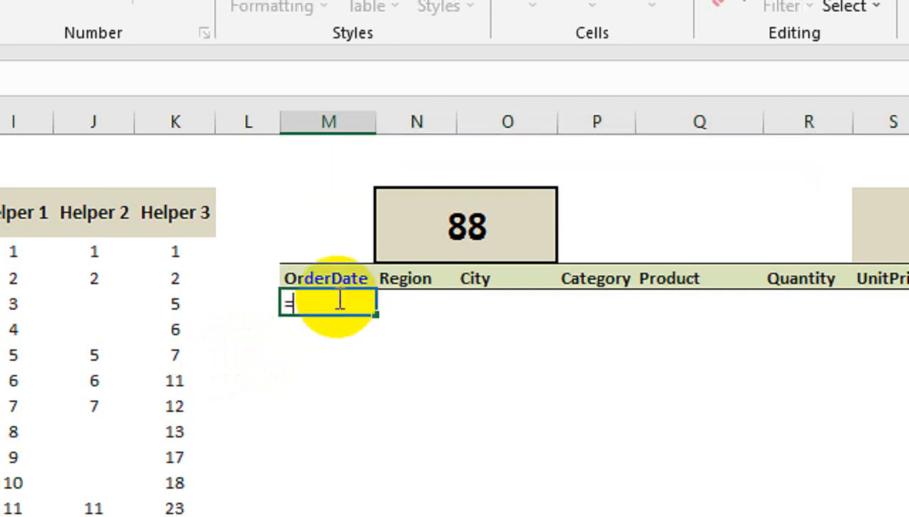
type("IF")
key("Down")
key("Tab")
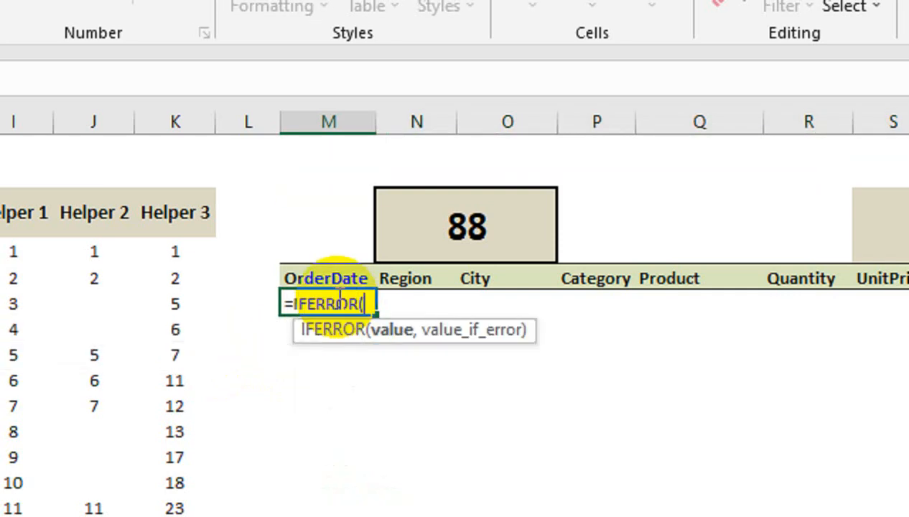
type("in")
key("Down")
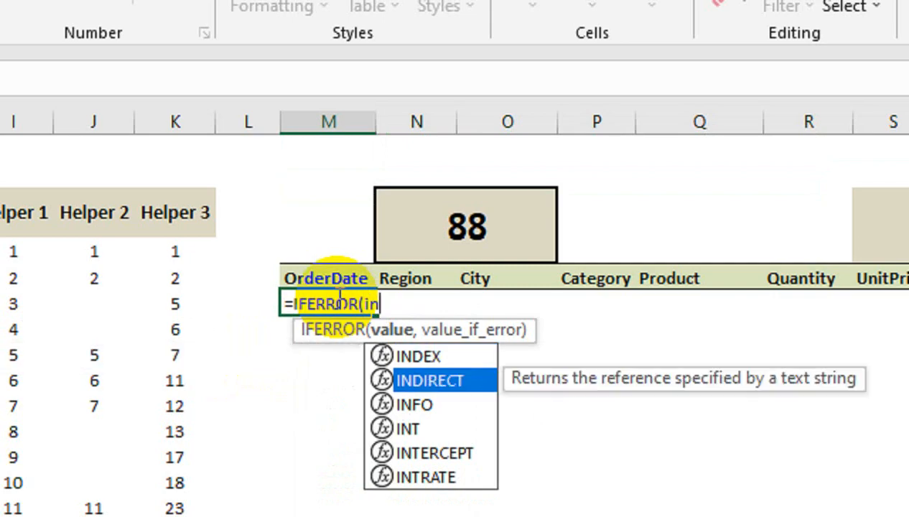
key("Up")
key("Tab")
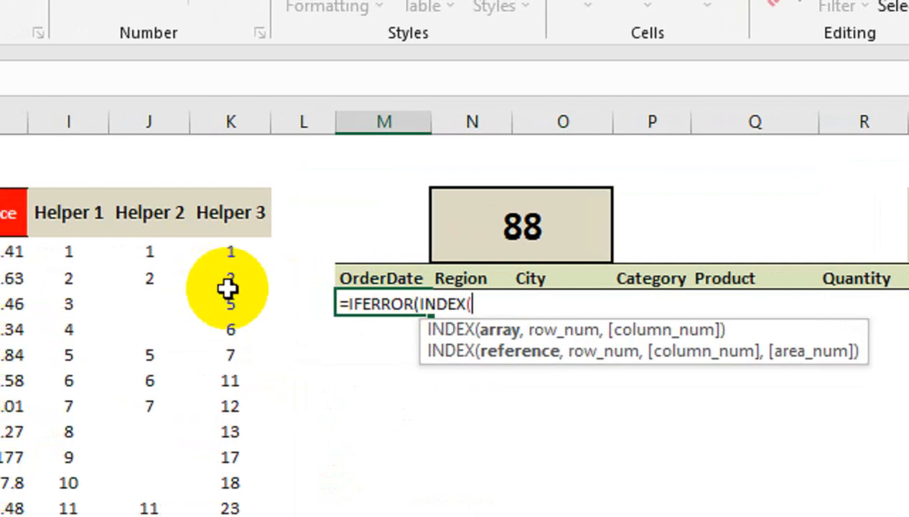
Step: Set the INDEX array in the M6 formula to the whole sales data as the absolute range $A$4:$H$247
left_click(132, 270)
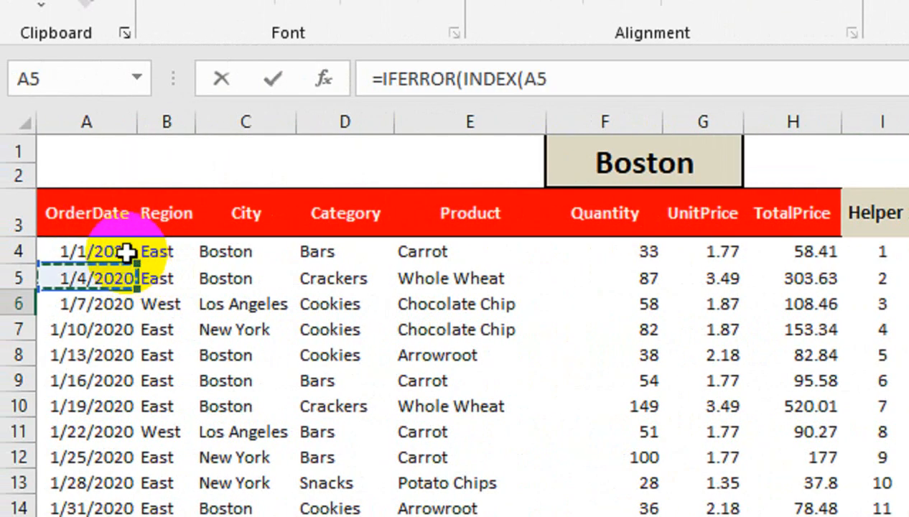
left_click_drag(126, 251, 819, 251)
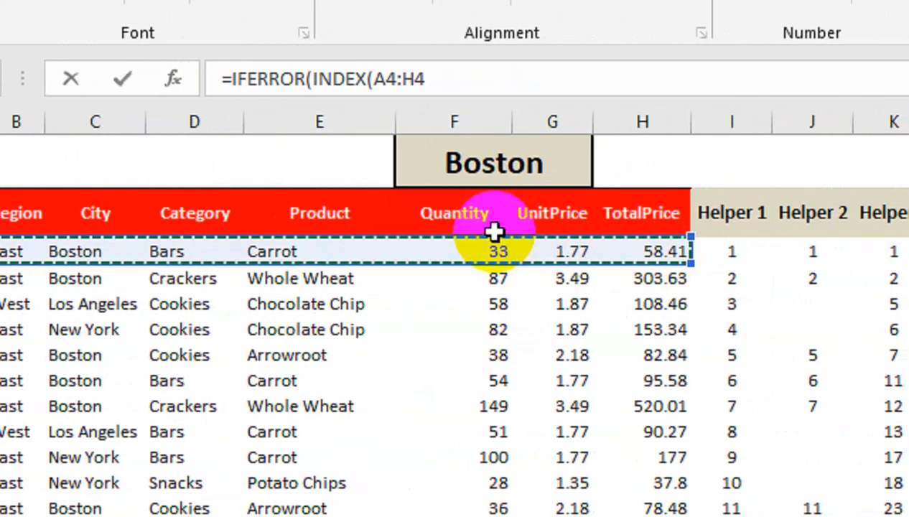
key("ctrl+shift+Down")
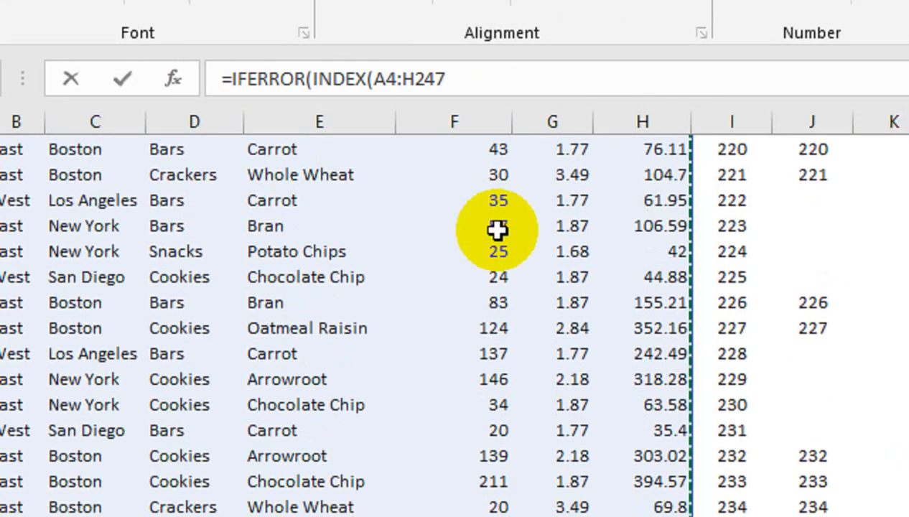
key("F4")
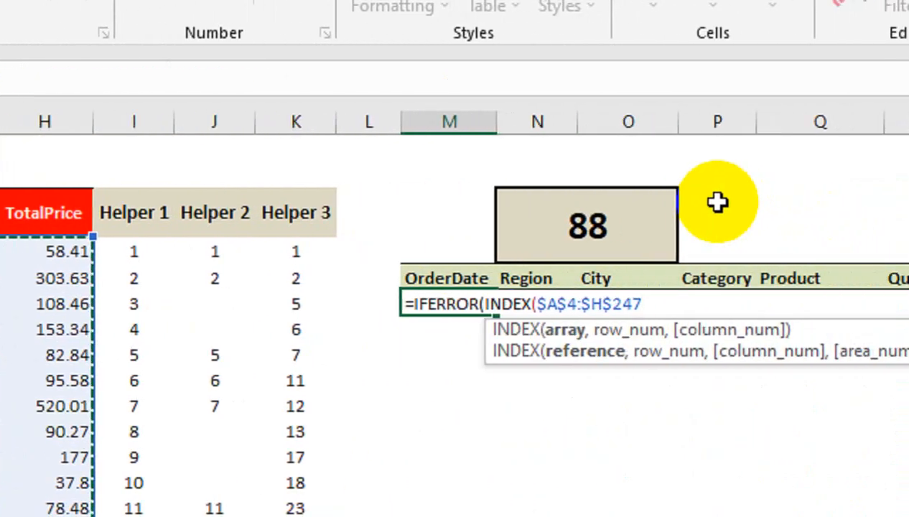
Step: Set the INDEX row number in the M6 formula to $K4 and begin a COLUMN function for the column number
type(",")
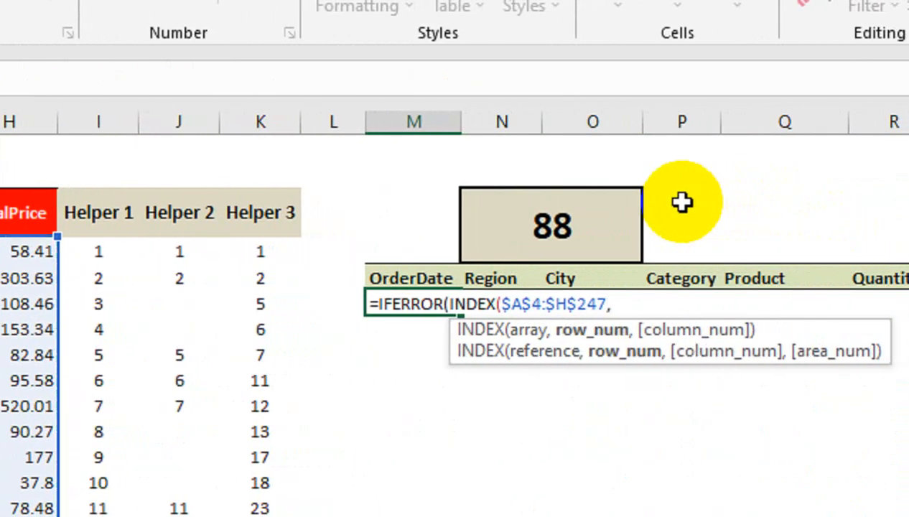
left_click(262, 249)
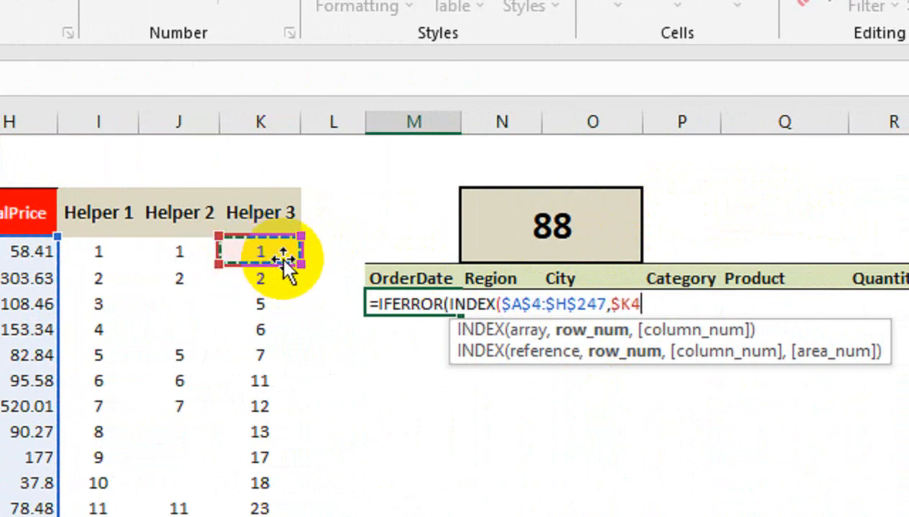
type(",")
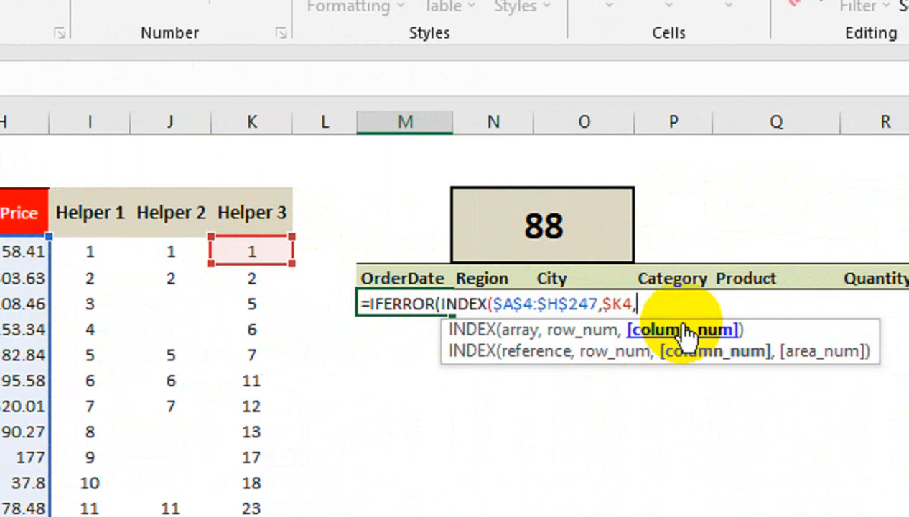
type("colu")
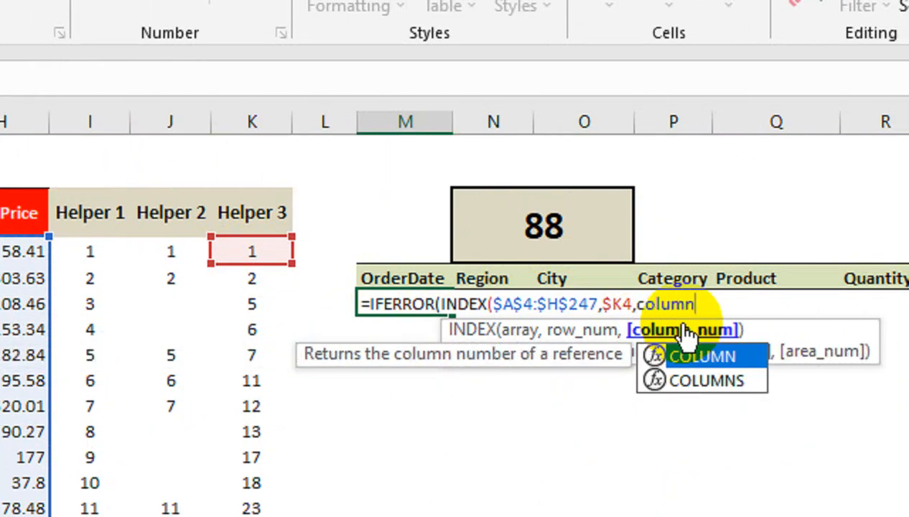
type("mn")
key("Tab")
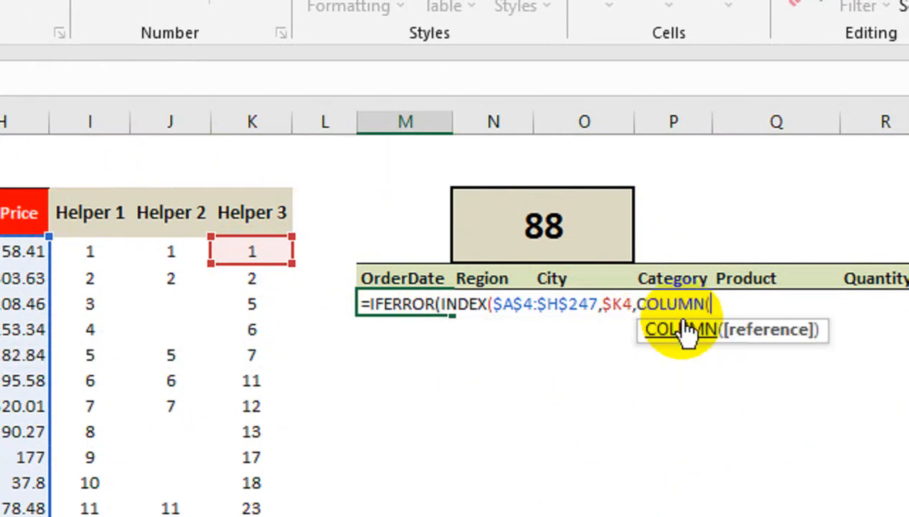
Step: Set the COLUMN reference in the M6 formula to $M$2:M2, with only its starting cell absolute
left_click(434, 186)
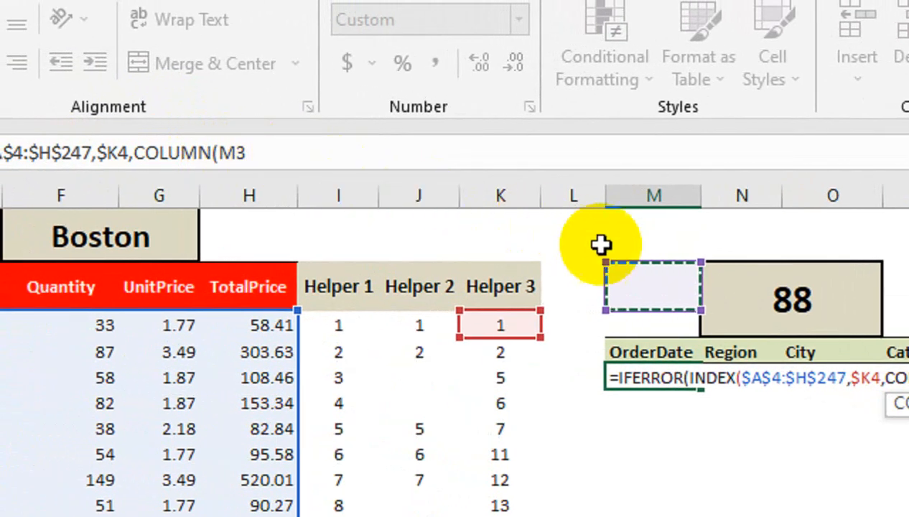
left_click(640, 247)
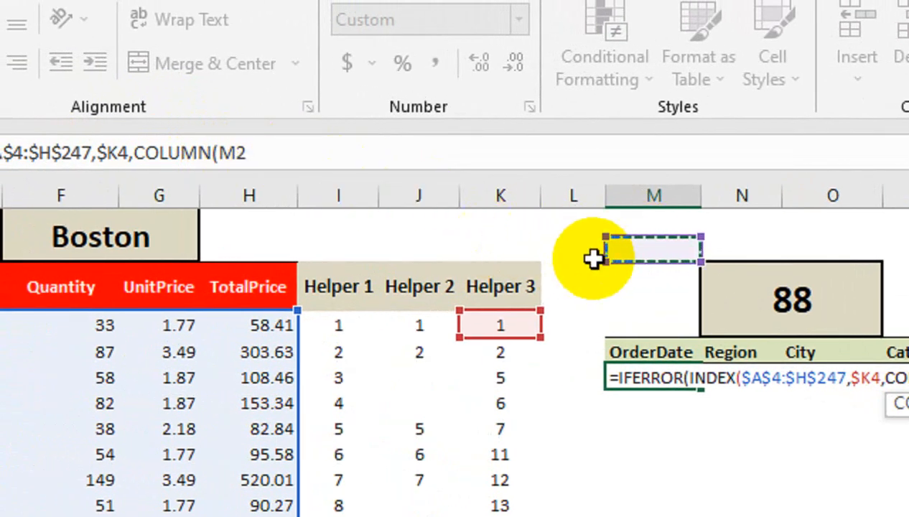
type(":M2")
left_click(231, 153)
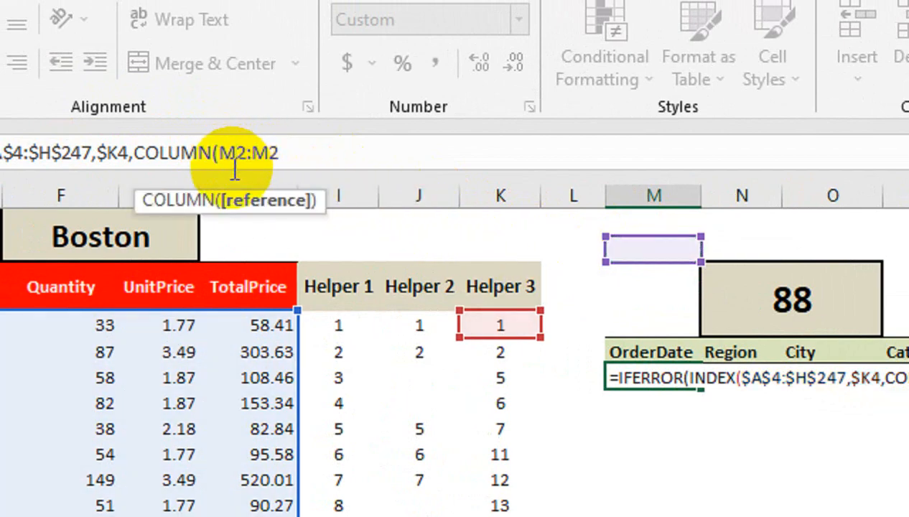
key("F4")
left_click(363, 157)
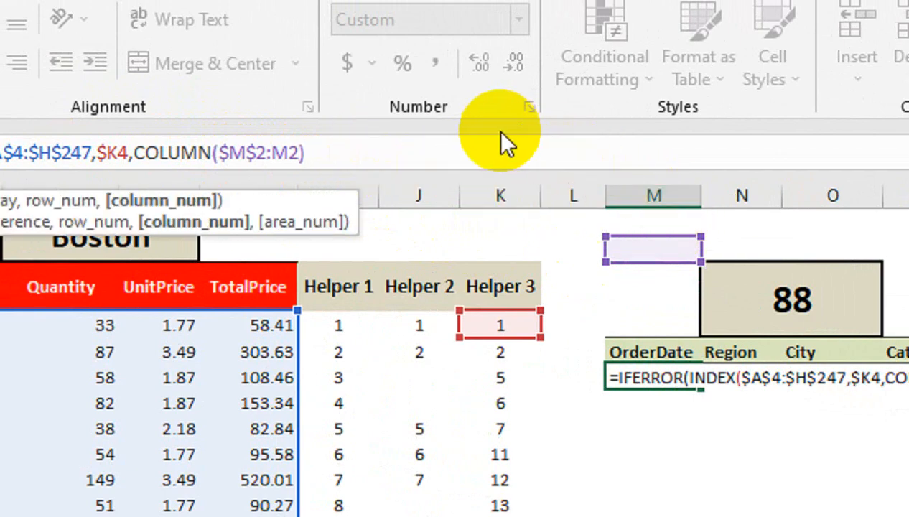
Step: Complete the M6 formula with an empty text "" as the IFERROR fallback and enter it
type("),\"")
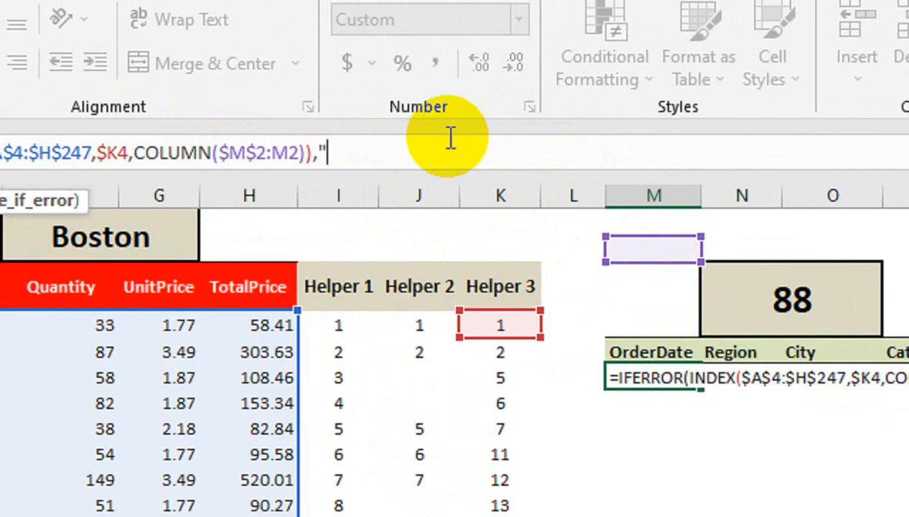
type("\")")
key("Return")
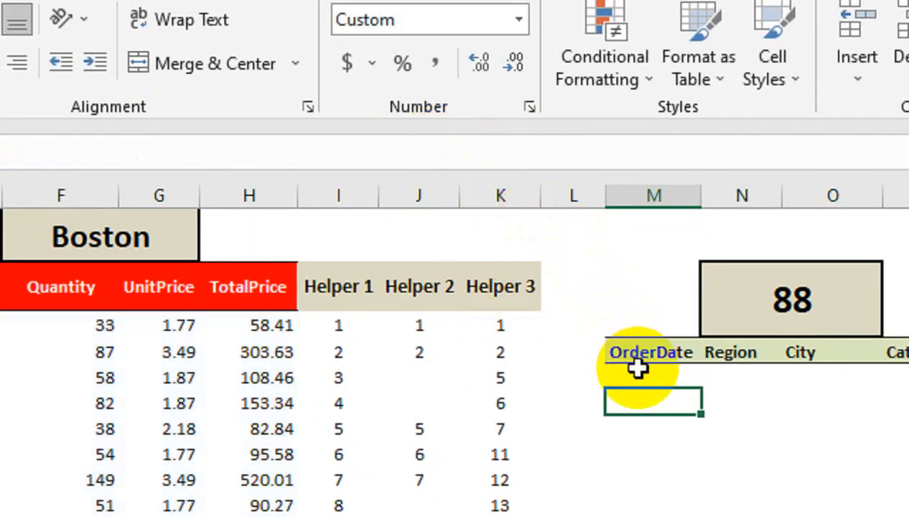
Step: Discard the M6 formula and restart it in the same cell with =IFERROR(INDEX(
key("ctrl+z")
type("=if")
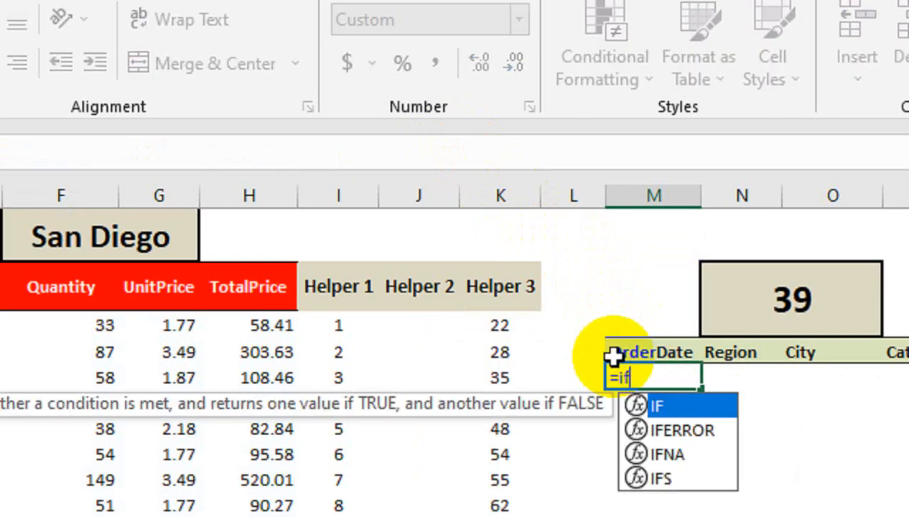
key("Down")
key("Tab")
type("ind")
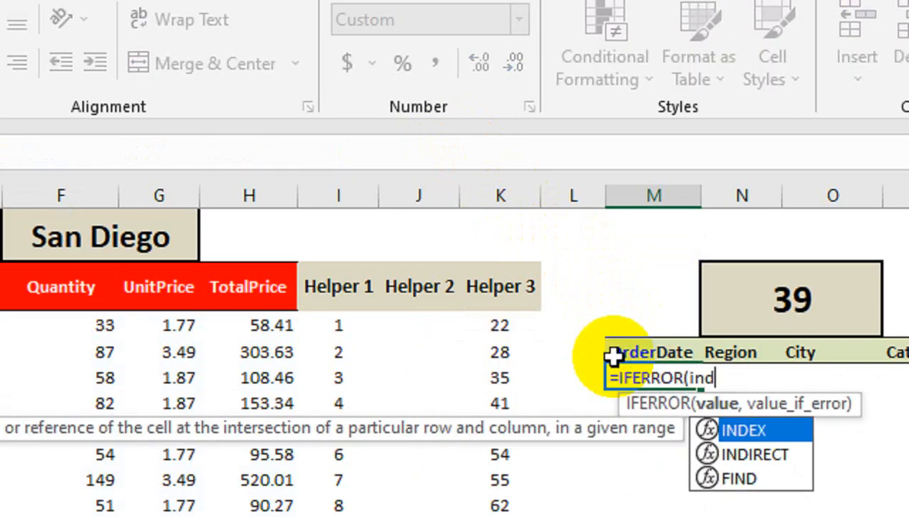
key("Tab")
Step: Set the INDEX array of the restarted M6 formula to the sales records as the absolute range $A$4:$H$247
key("Left")
key("Left")
key("Left")
key("Left")
key("Up")
key("Left")
key("Up")
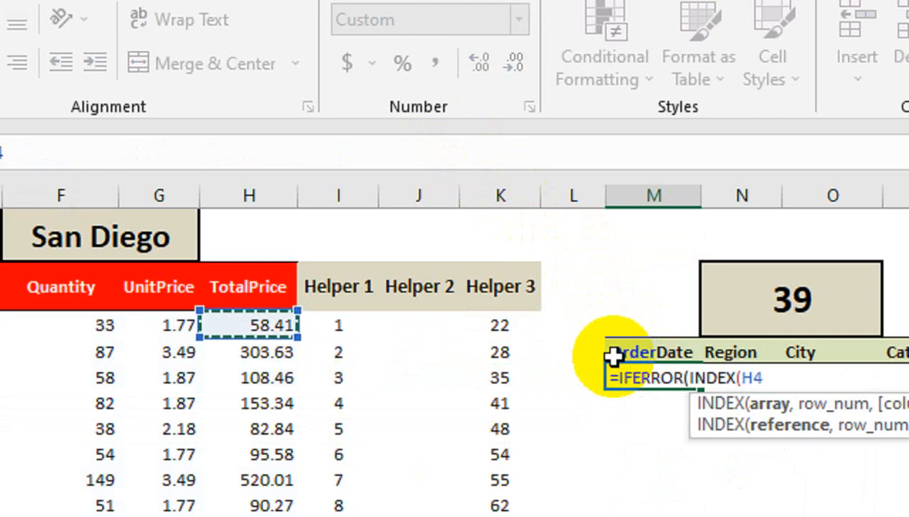
key("ctrl+shift+Left")
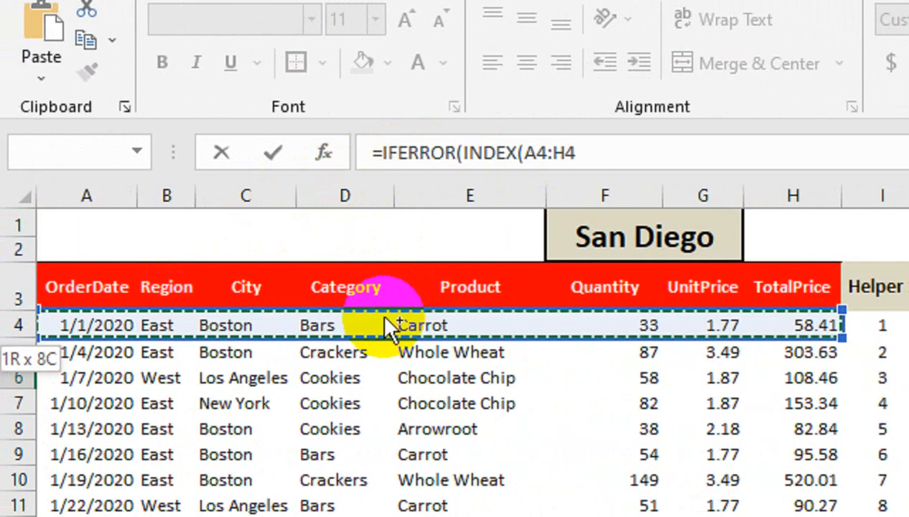
key("ctrl+shift+Down")
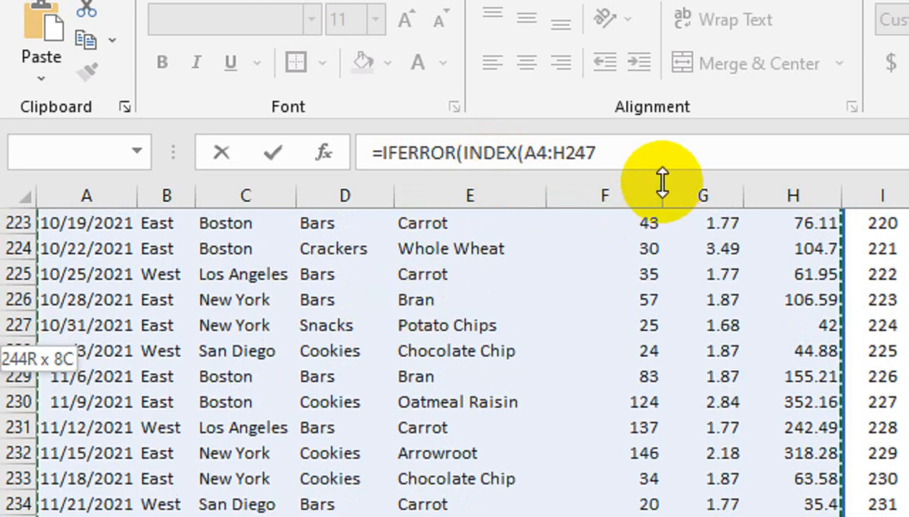
key("F4")
Step: Use the first Helper 3 cell as the INDEX row number, with only its column locked as $K4
type(",")
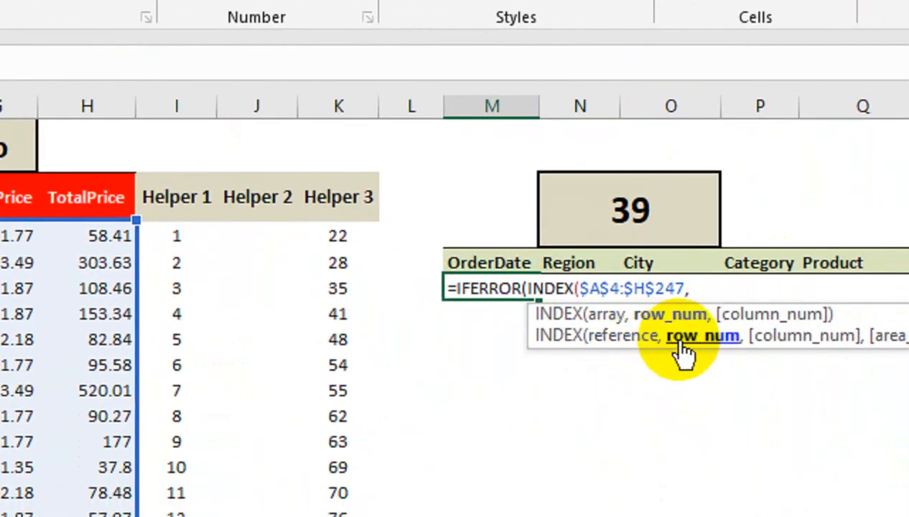
left_click(355, 242)
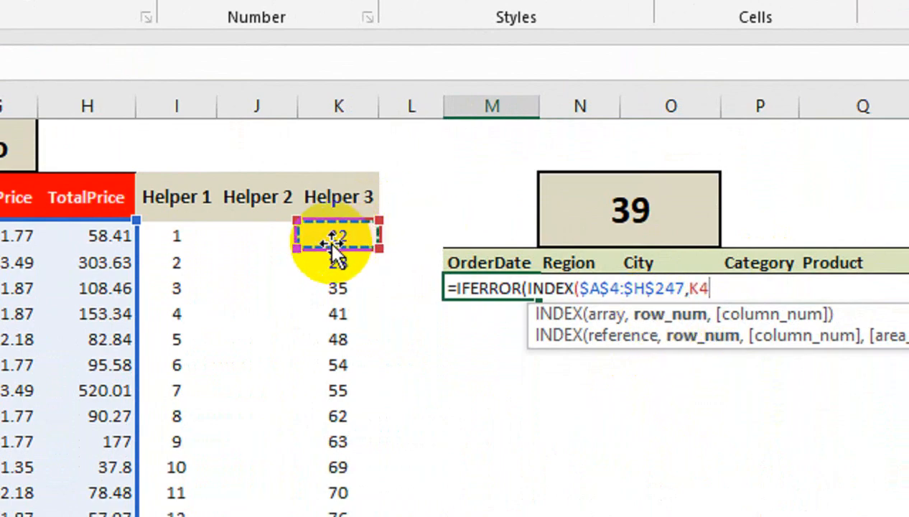
key("F4")
key("F4")
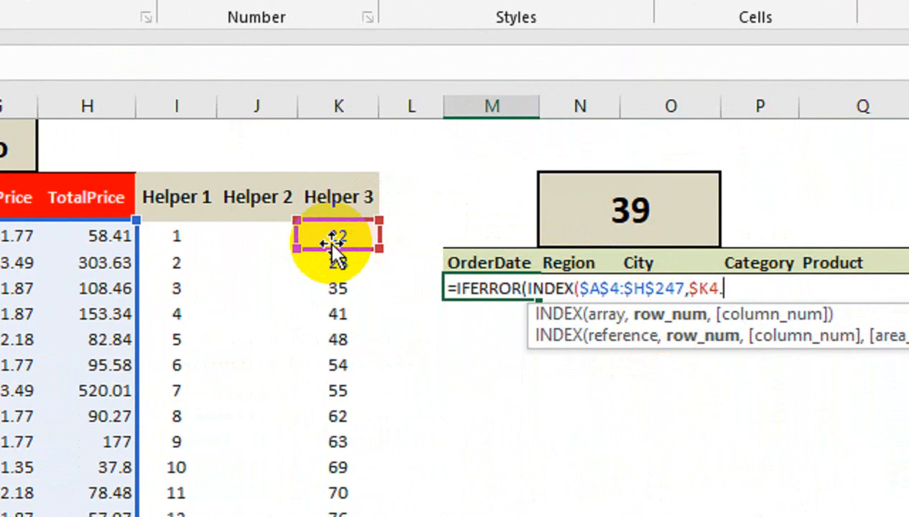
Step: Add COLUMNS($M$3:M3) as the INDEX column number in the M6 formula, with the range's starting cell absolute
type(",CO")
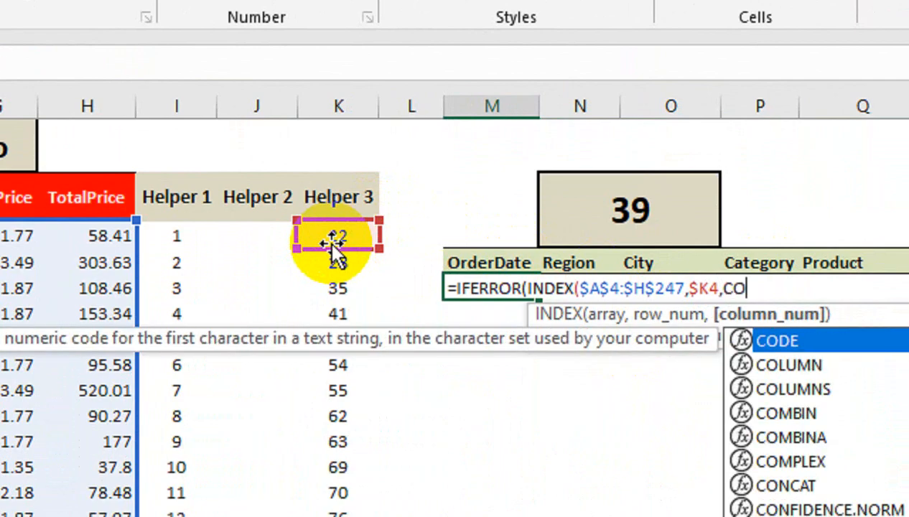
type("LUMNS(")
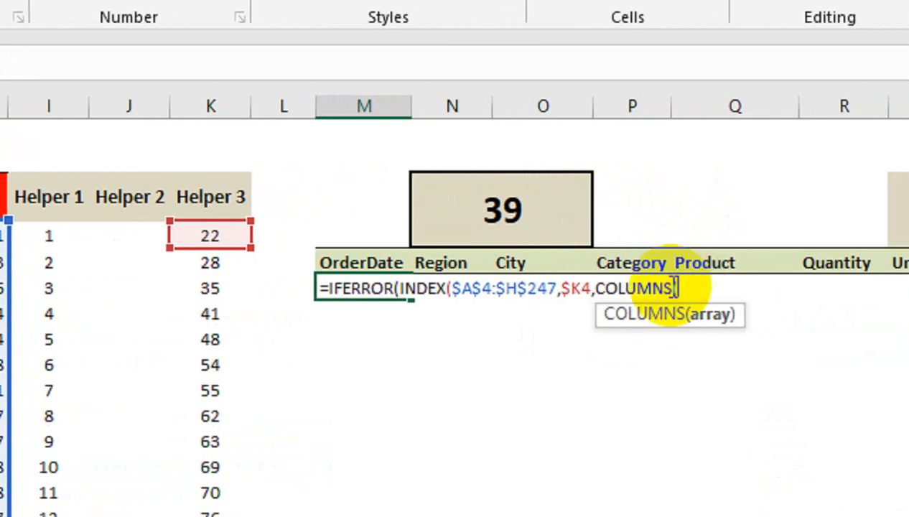
left_click(376, 200)
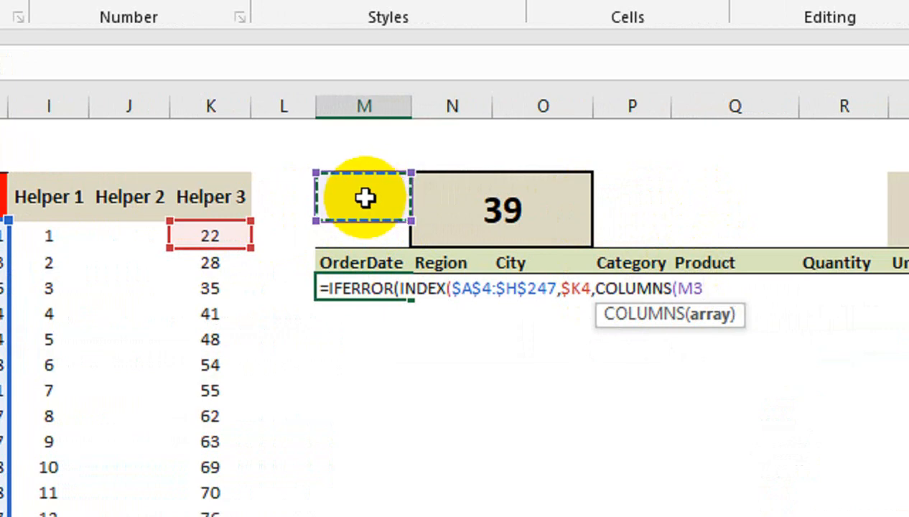
type(":")
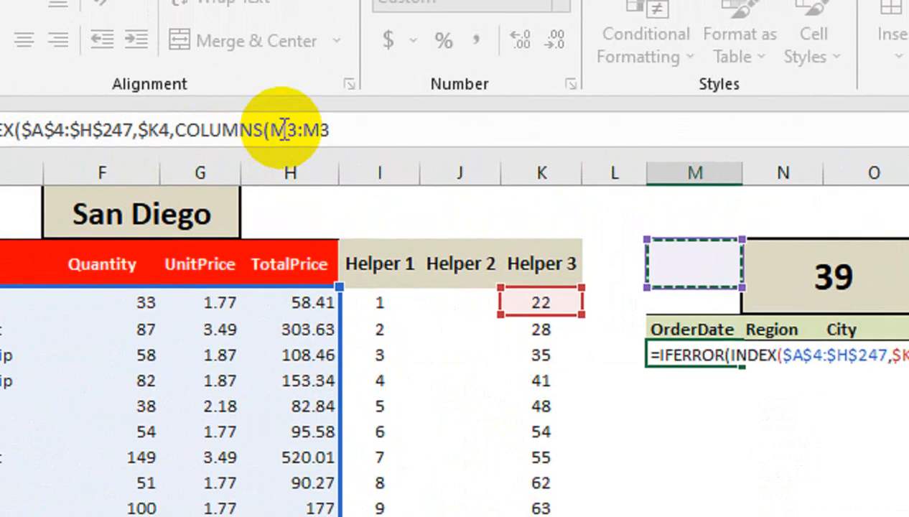
left_click(285, 131)
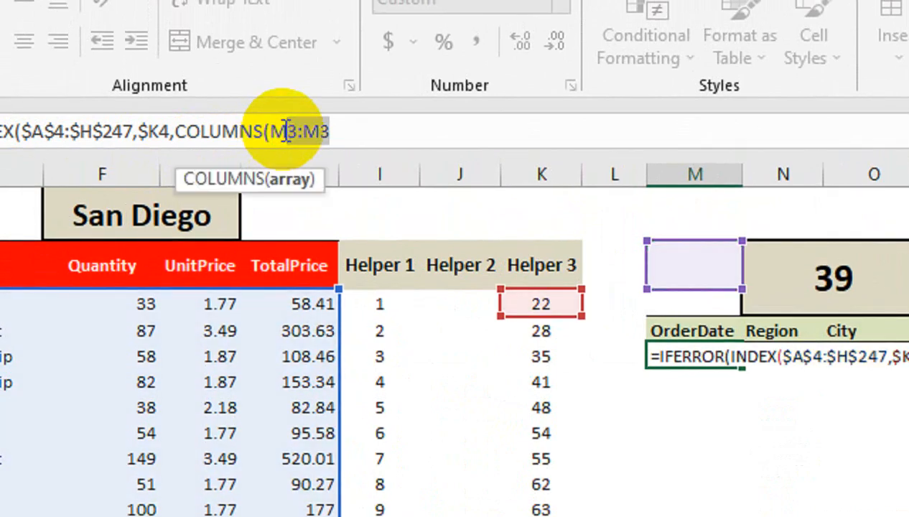
key("F4")
left_click(477, 132)
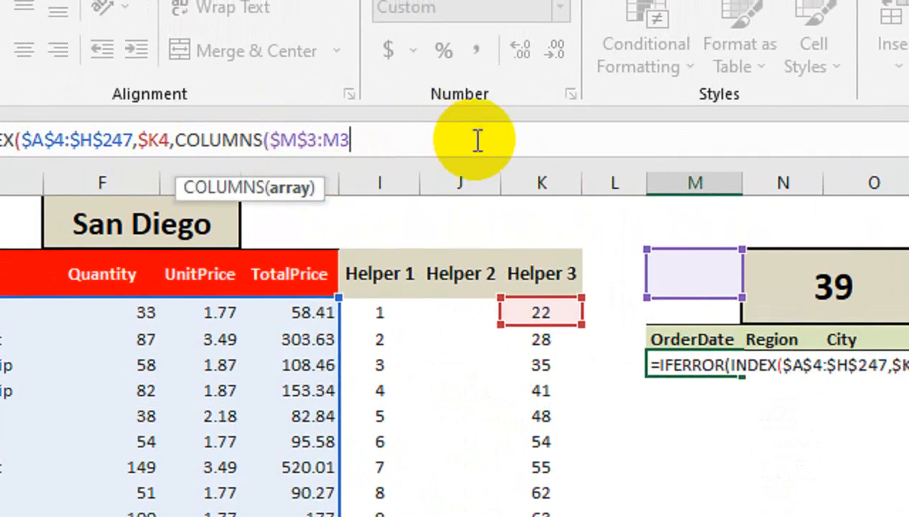
type(")")
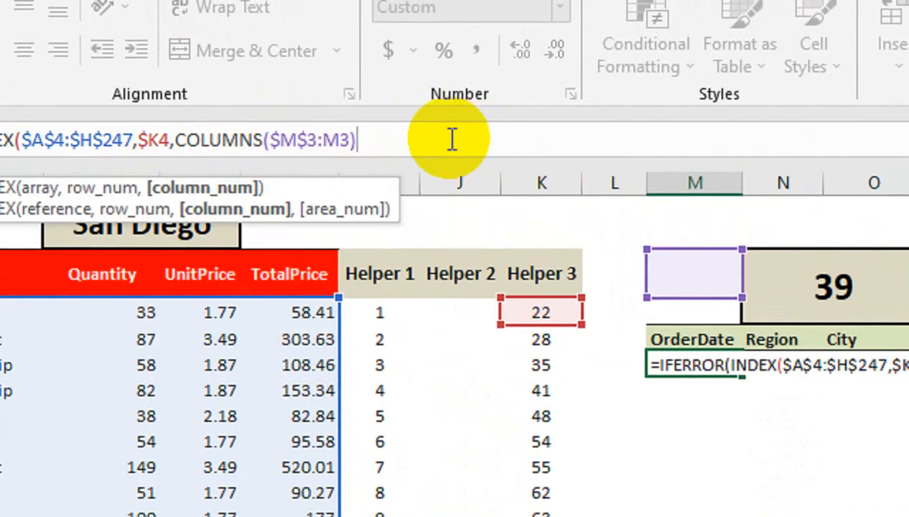
Step: Close the INDEX function, add "" as the value for errors, and enter the M6 formula
type(")")
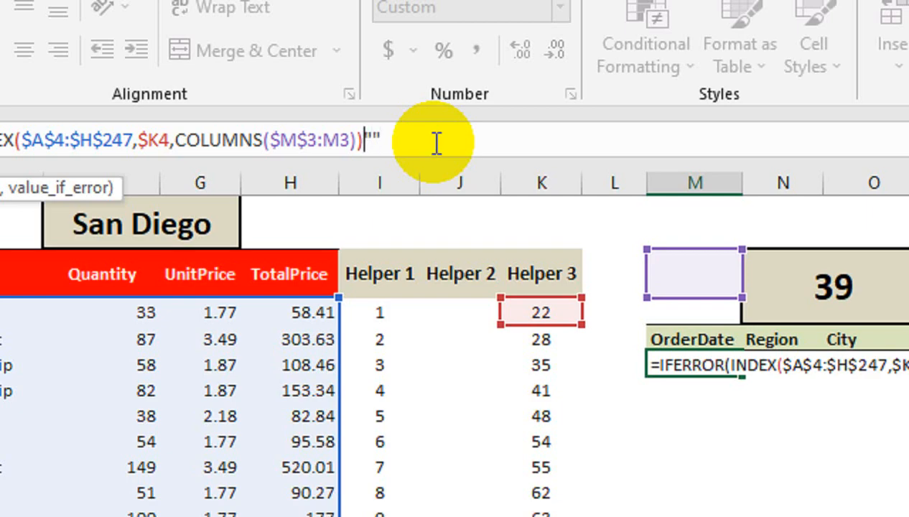
type(",")
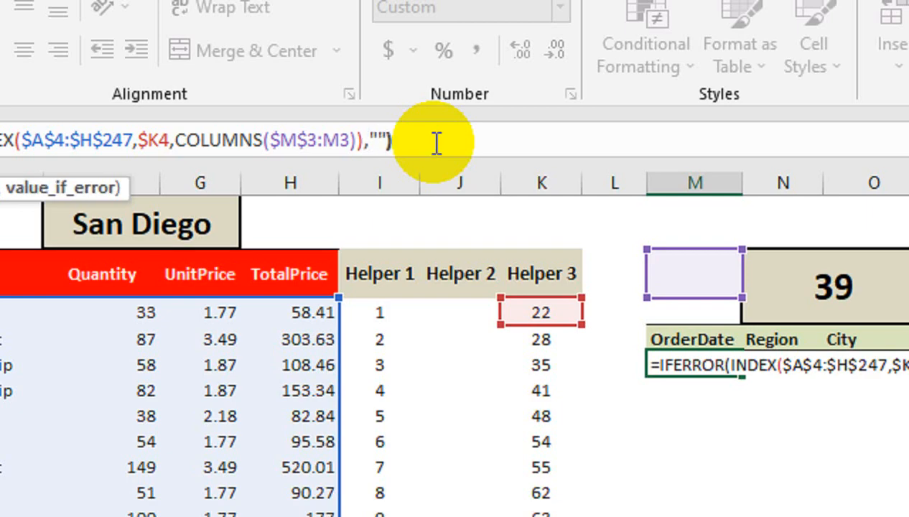
key("Return")
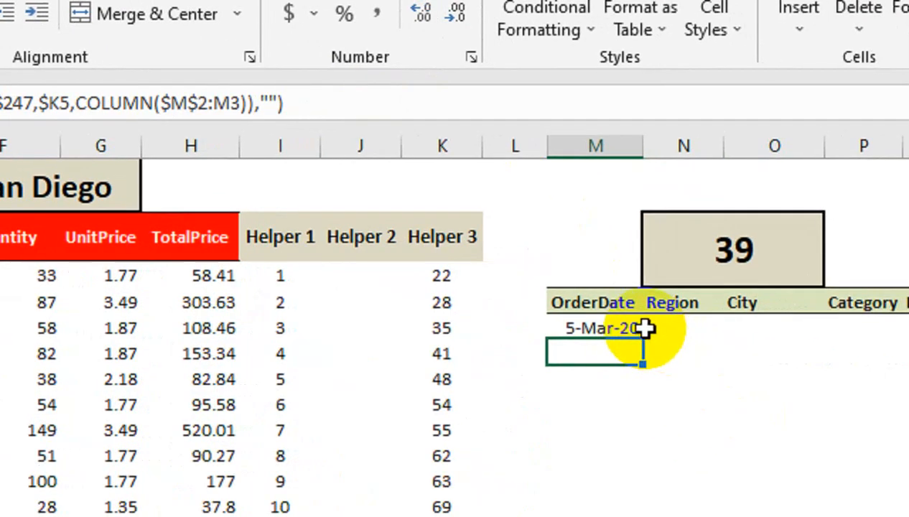
Step: Fill the M6 formula down column M to row 372 and check the filled cells around the last sales record
left_click(718, 369)
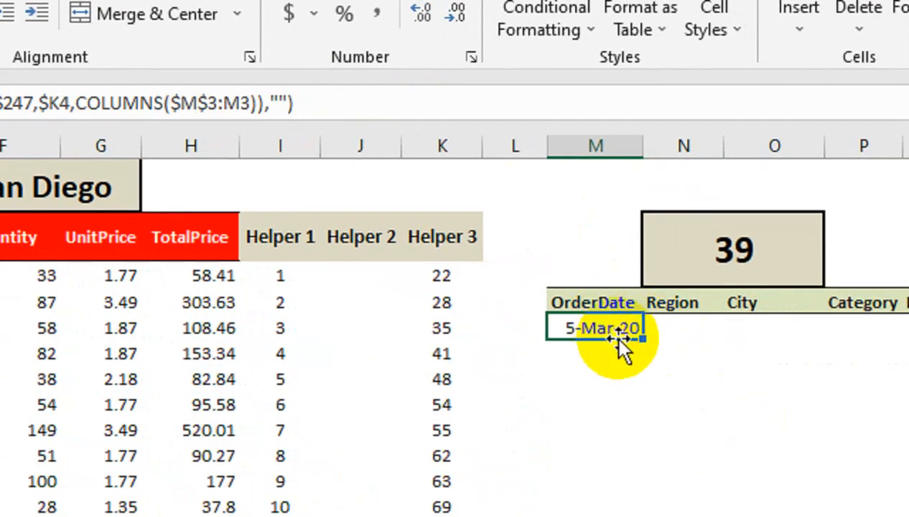
left_click_drag(644, 339, 595, 479)
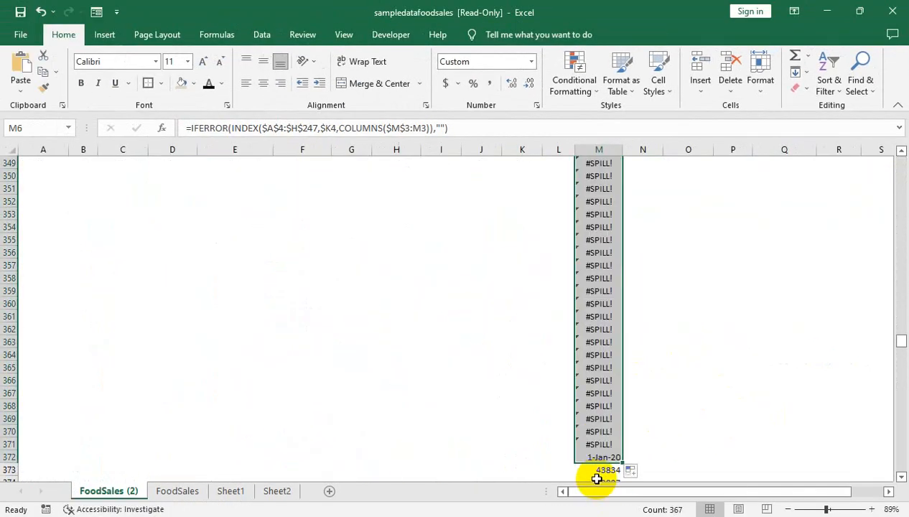
scroll(597, 479, "up", 1)
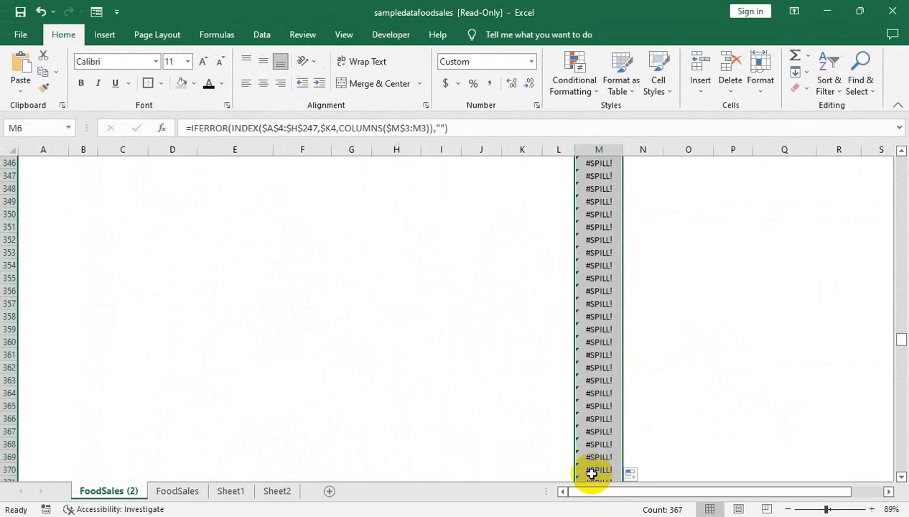
scroll(591, 474, "up", 20)
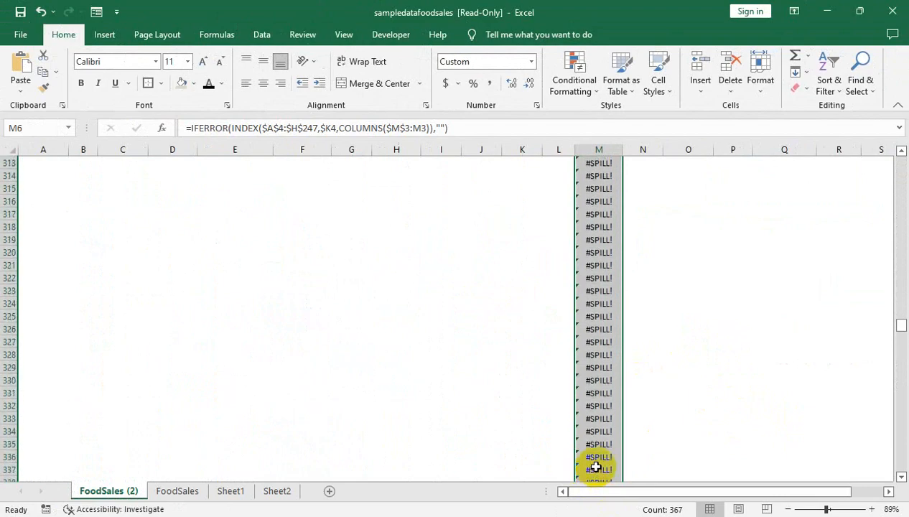
scroll(615, 309, "up", 14)
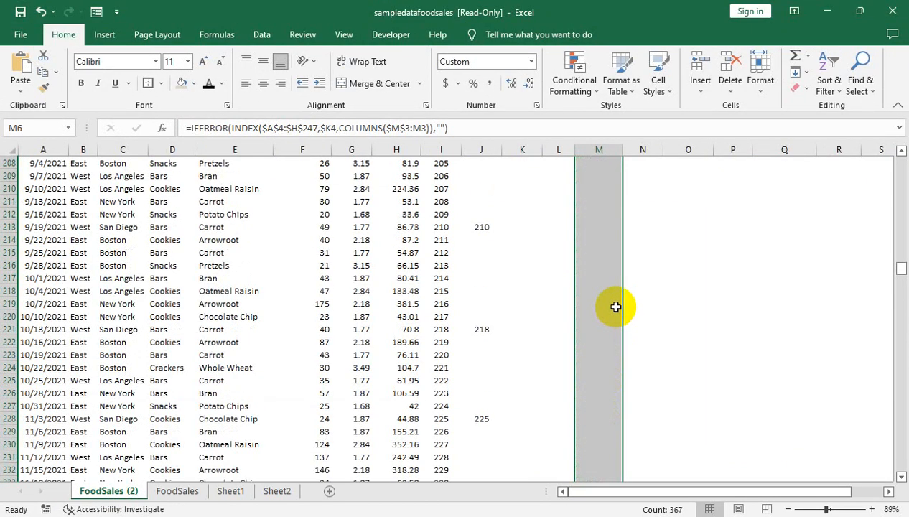
scroll(615, 307, "down", 10)
left_click(561, 280)
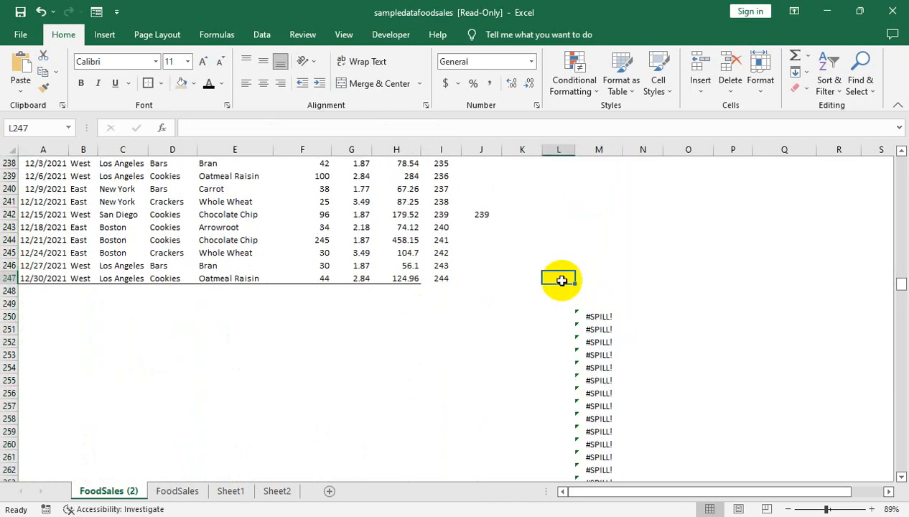
Step: Fill the Helper 3 formula from K247 down past the last sales record to about row 395
left_click(552, 265)
left_click(545, 237)
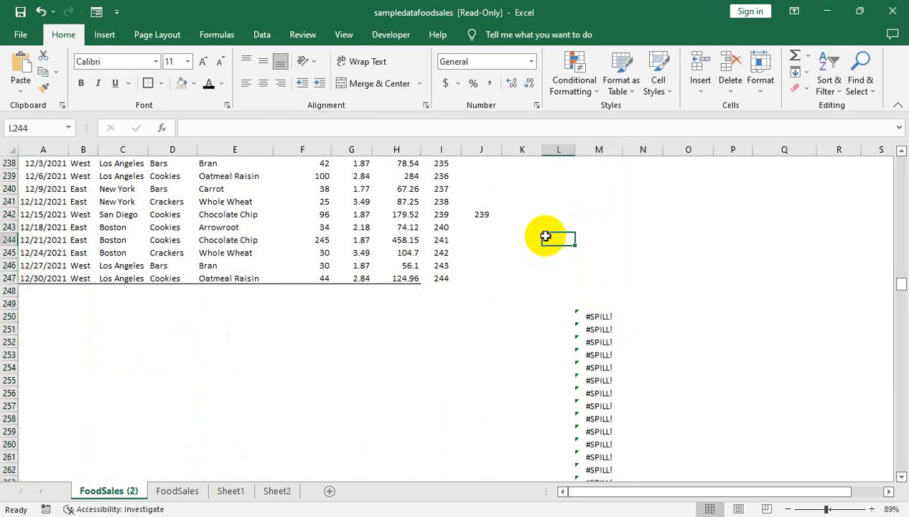
left_click(523, 241)
left_click(503, 253)
left_click(514, 276)
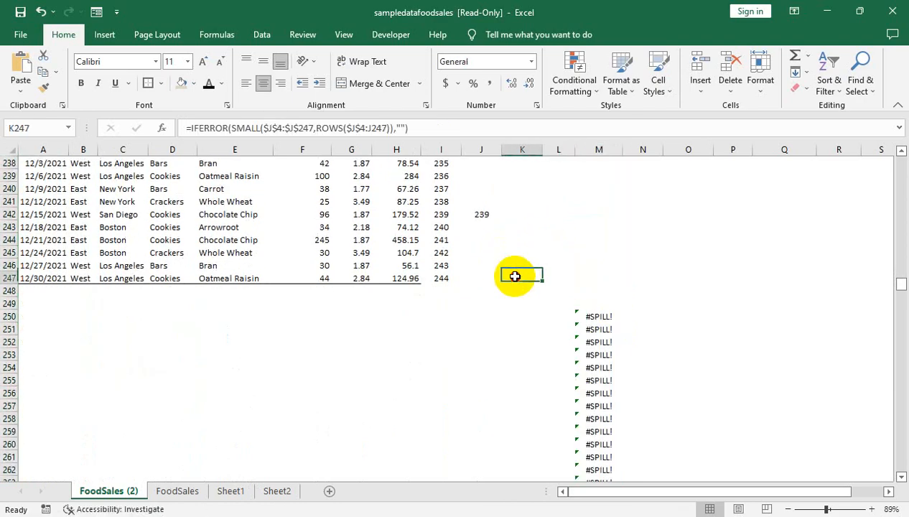
left_click_drag(543, 285, 548, 506)
scroll(555, 442, "up", 20)
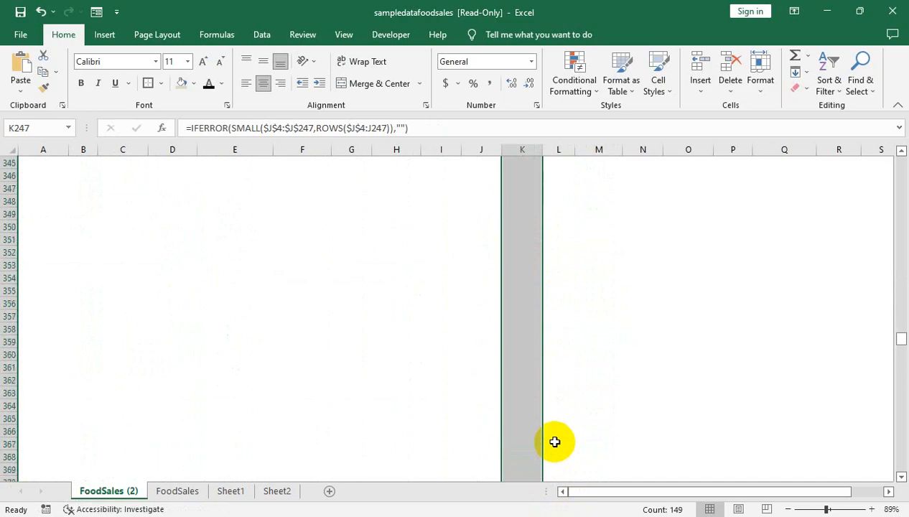
scroll(529, 359, "up", 12)
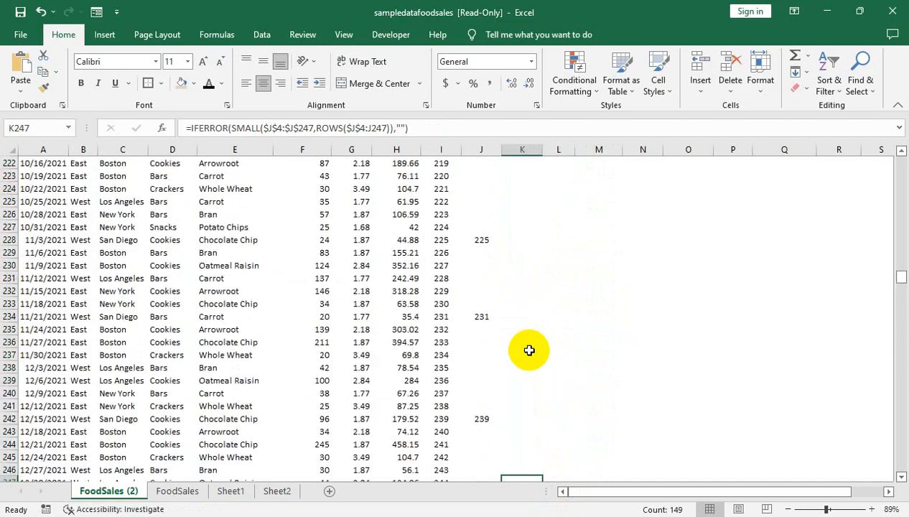
scroll(528, 352, "down", 3)
left_click(585, 338)
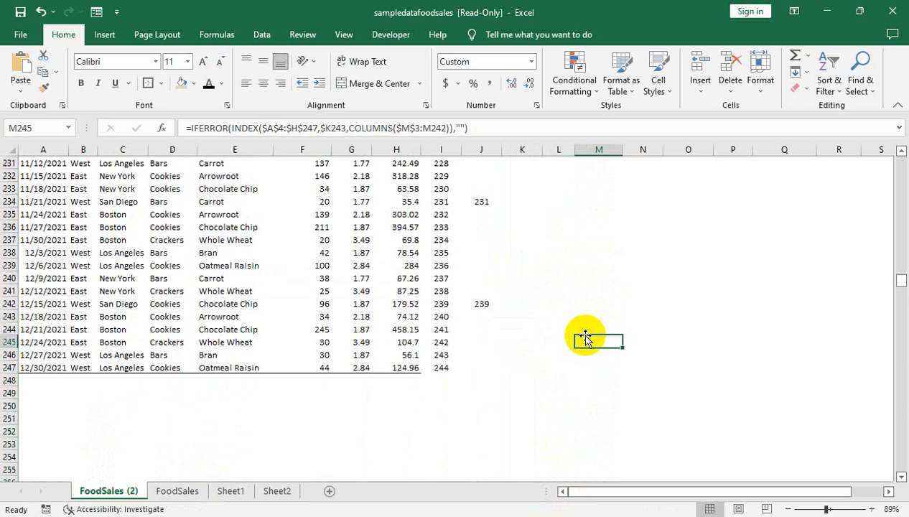
Step: Hide the three helper columns, I to K
key("ctrl+Up")
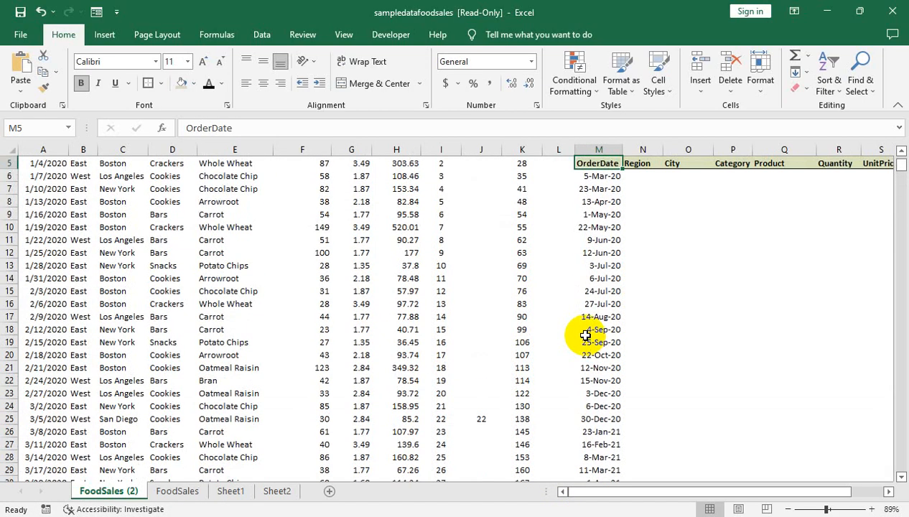
key("Down")
key("Up")
key("ctrl+Up")
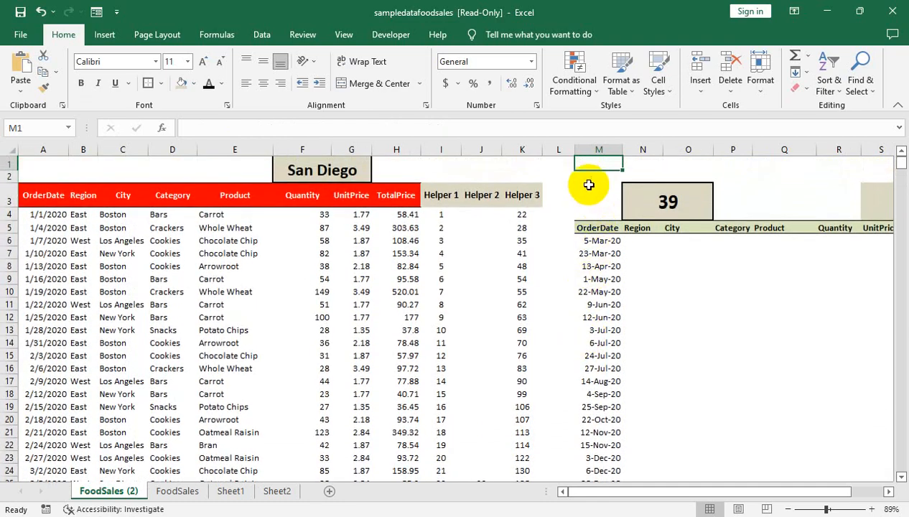
left_click_drag(523, 150, 436, 152)
right_click(439, 152)
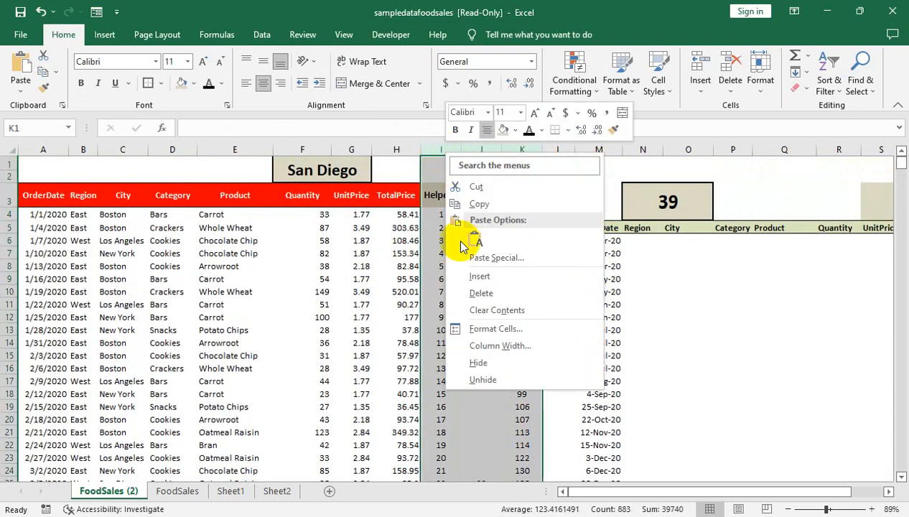
left_click(463, 364)
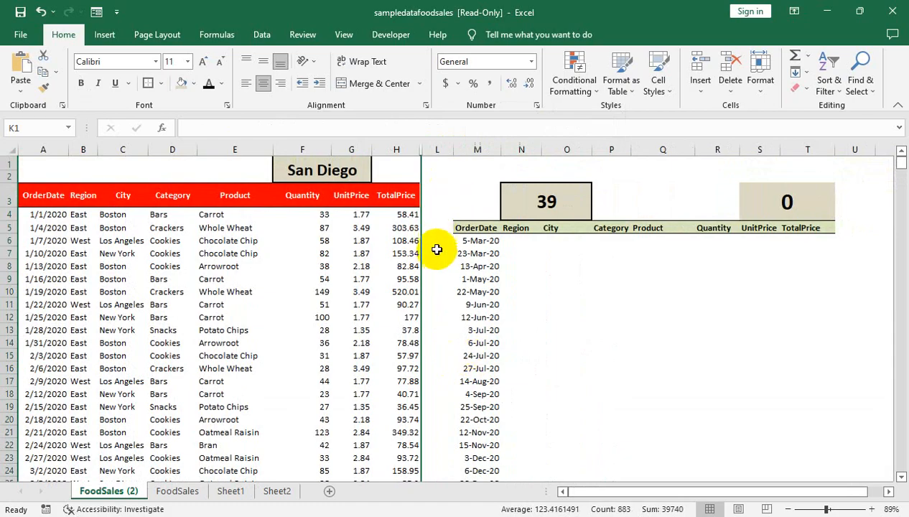
Step: Fill the column M extraction formulas across to the TotalPrice column T for rows 6 to 61
left_click(477, 240)
left_click_drag(477, 240, 759, 470)
key("ctrl+r")
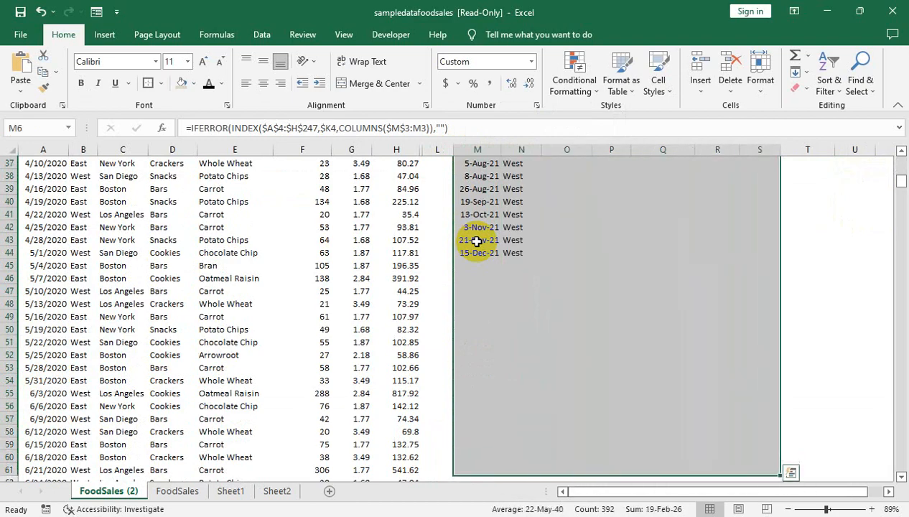
scroll(478, 241, "up", 12)
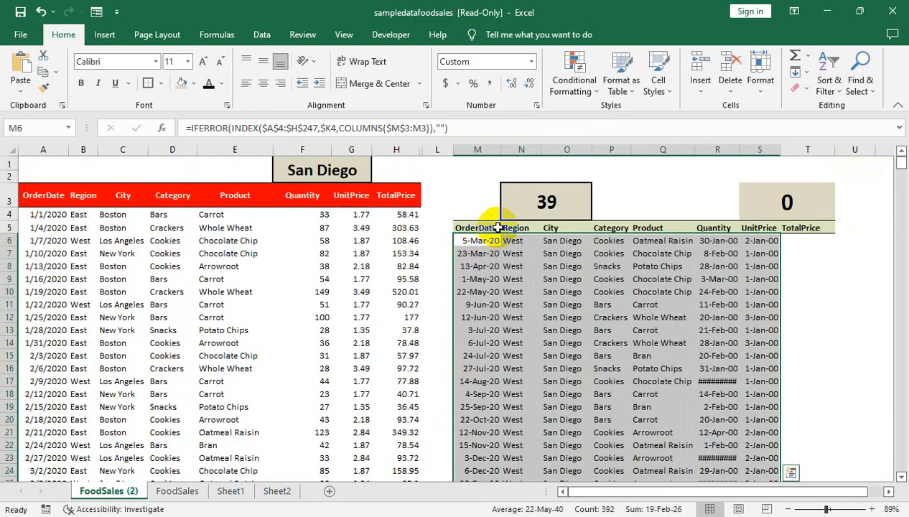
scroll(498, 228, "down", 12)
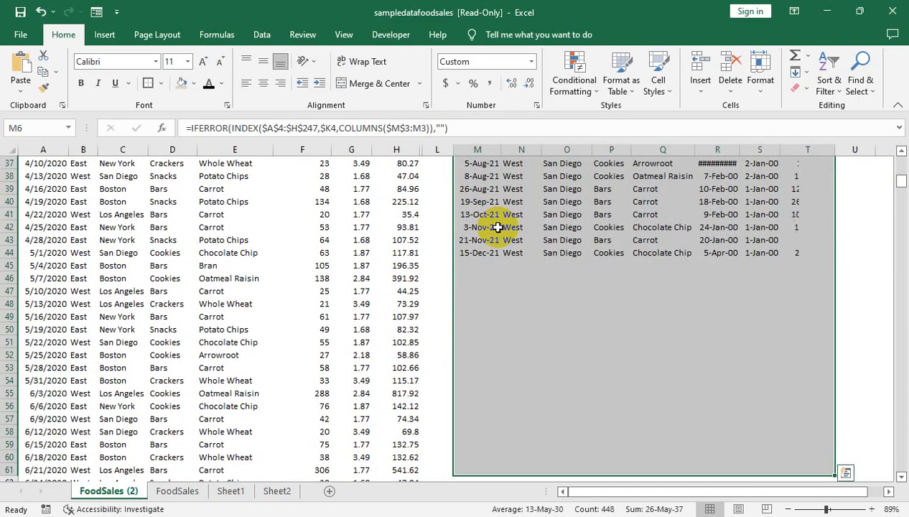
scroll(497, 228, "up", 12)
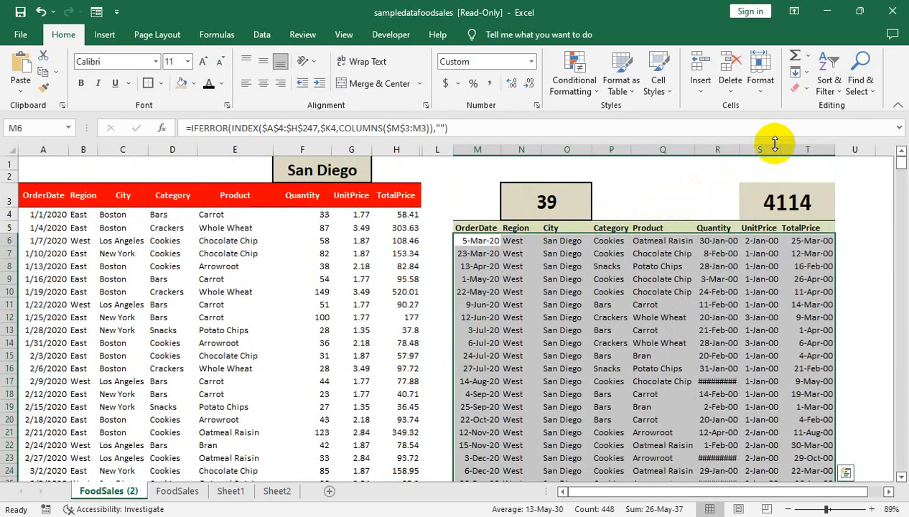
Step: Fit the extracted TotalPrice column T to its contents and widen the Quantity column R enough to show its values
double_click(836, 147)
double_click(757, 202)
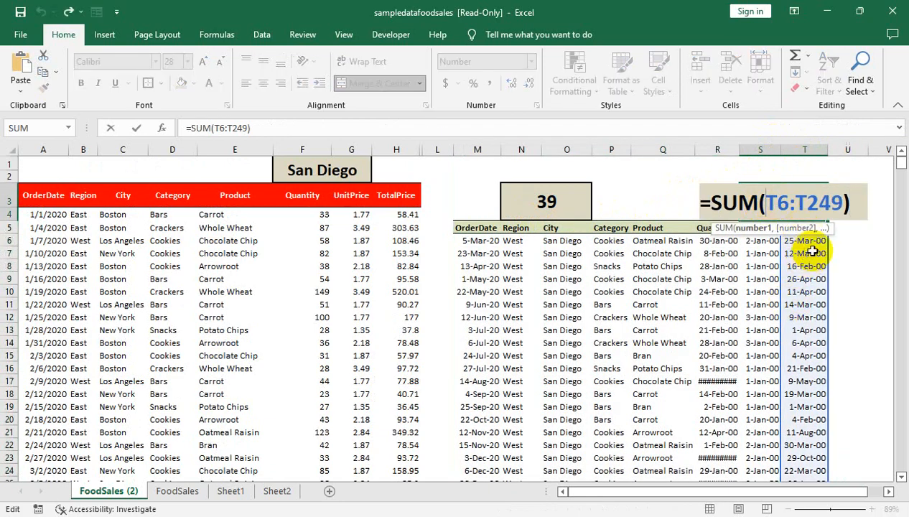
key("Return")
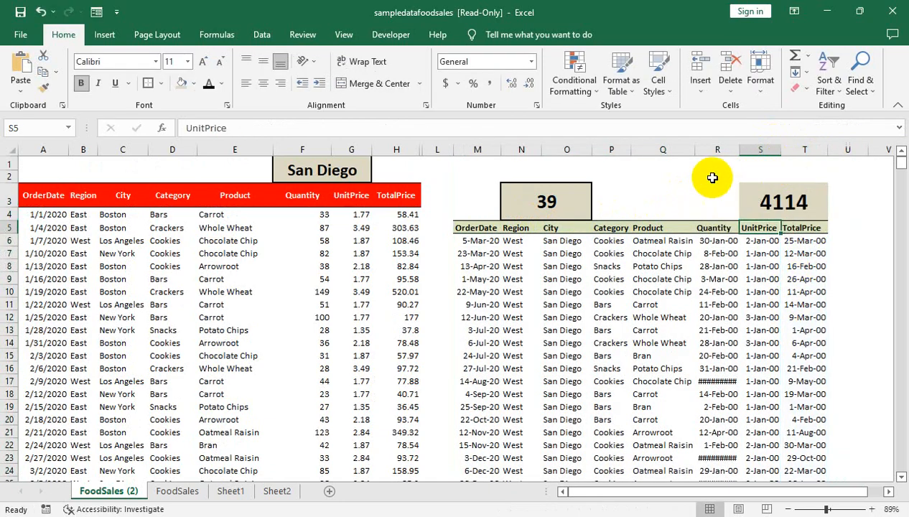
left_click_drag(739, 147, 751, 145)
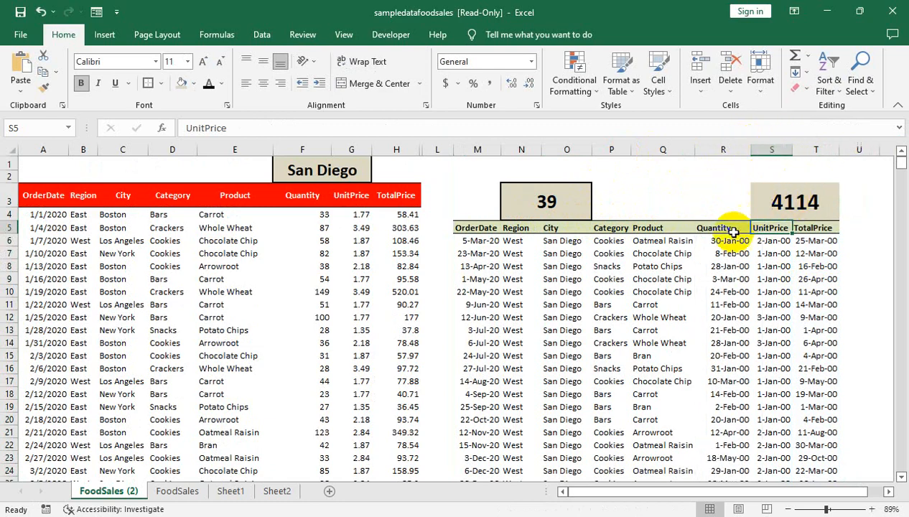
Step: Review the city dropdown cell and the formulas behind the count box and the total box
left_click(356, 173)
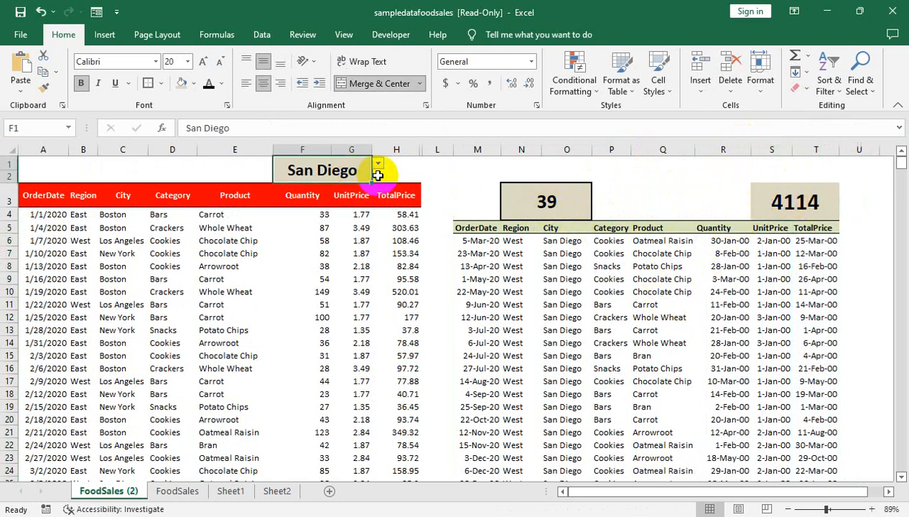
left_click(543, 205)
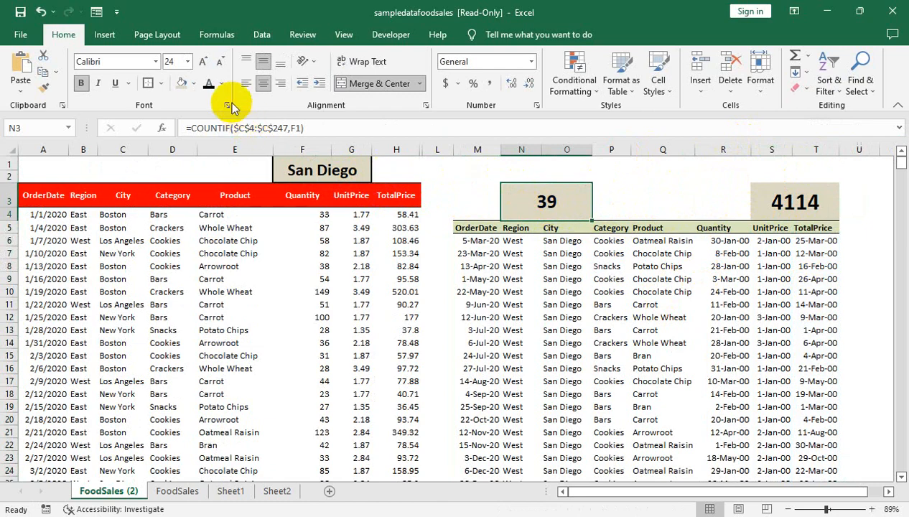
left_click(815, 206)
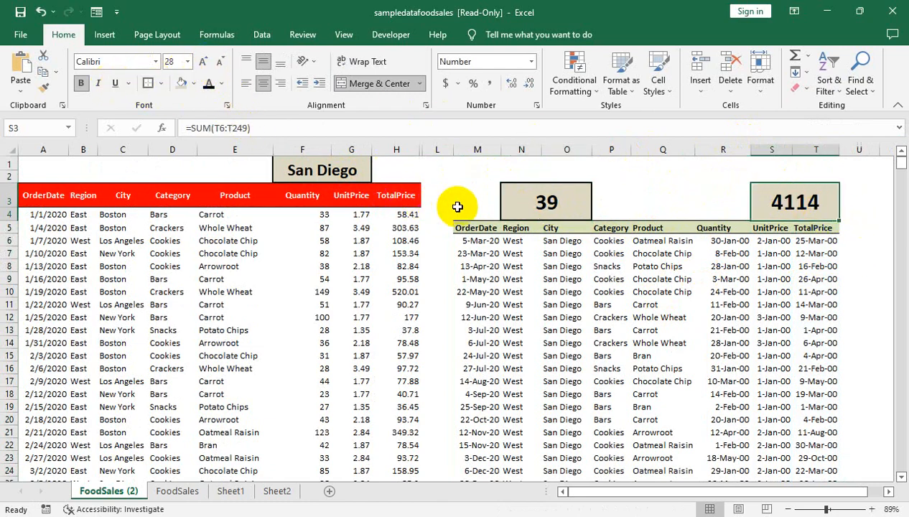
Step: Test the city dropdown with Los Angeles and set it to Boston
left_click(348, 170)
left_click(377, 165)
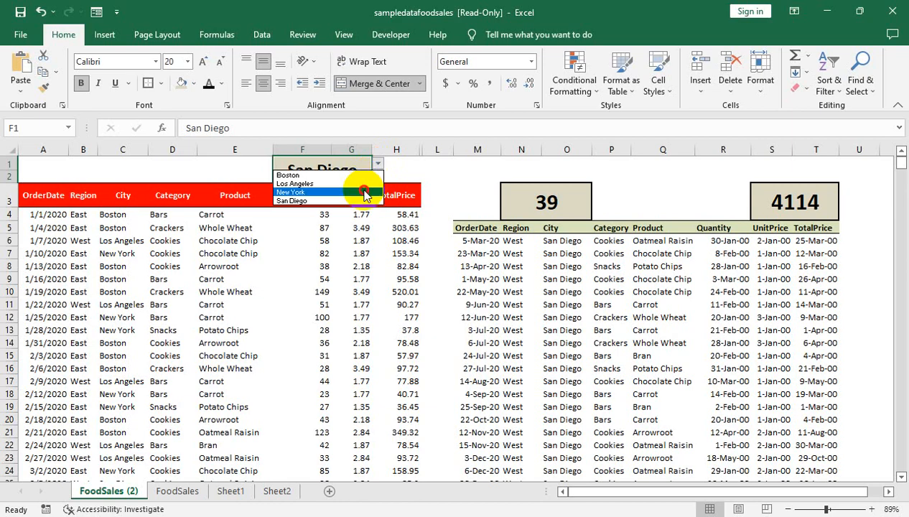
left_click(363, 183)
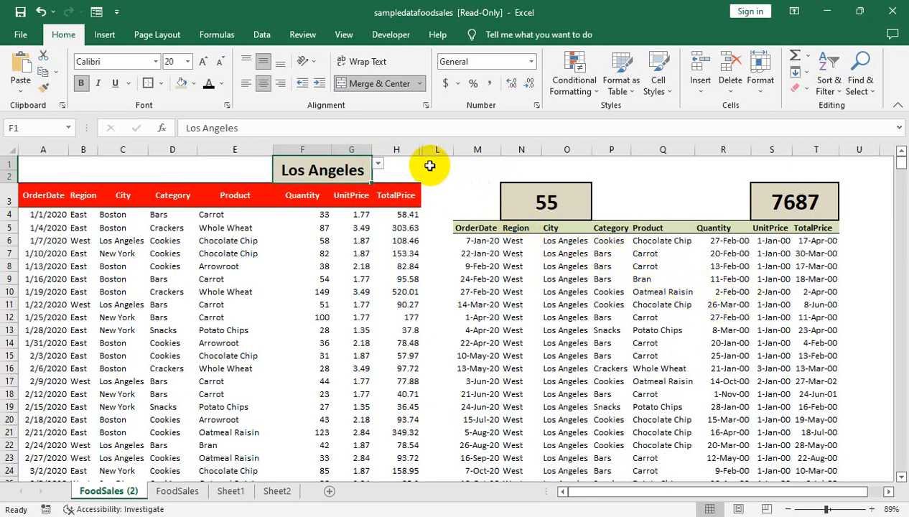
left_click(377, 164)
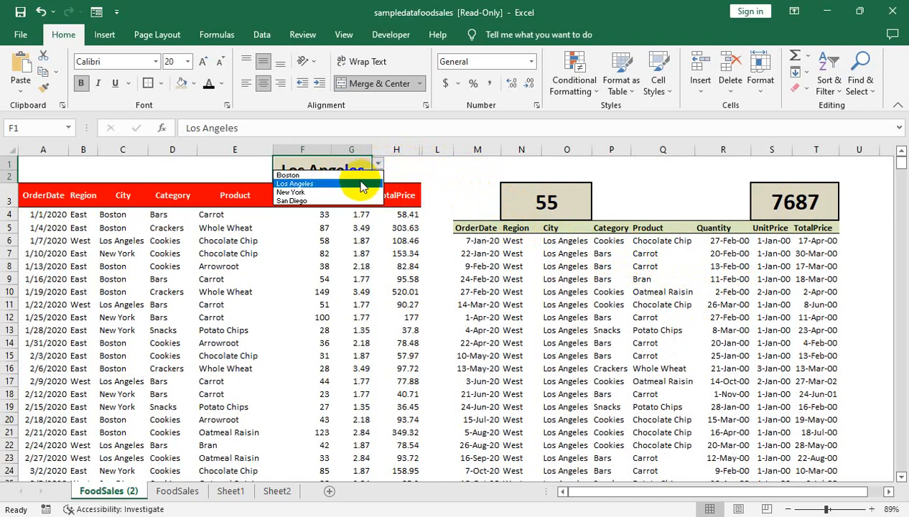
left_click(353, 177)
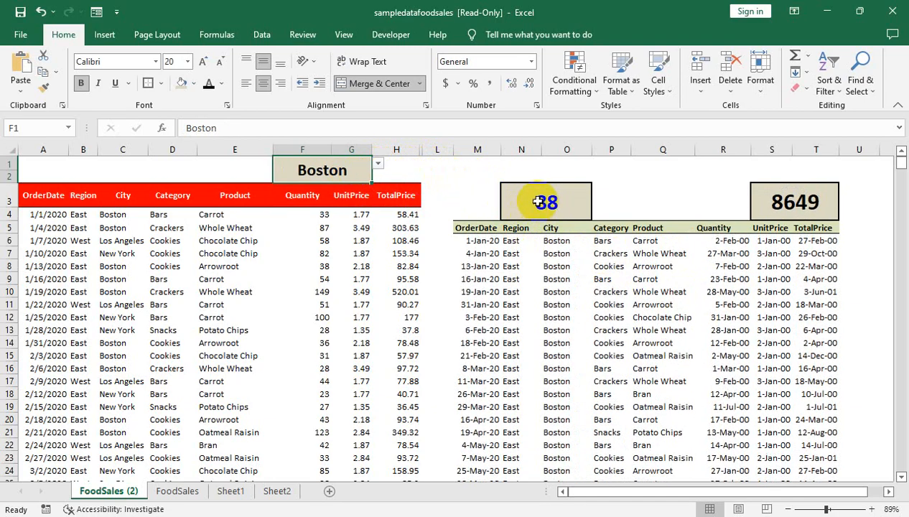
Step: Fill the Region to TotalPrice formulas in N61:T61 down to row 88
scroll(538, 201, "down", 16)
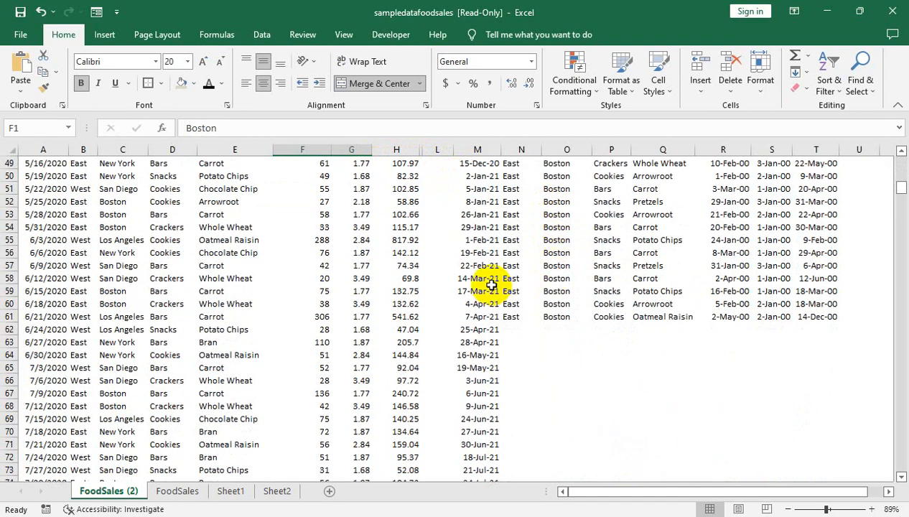
left_click_drag(535, 317, 646, 317)
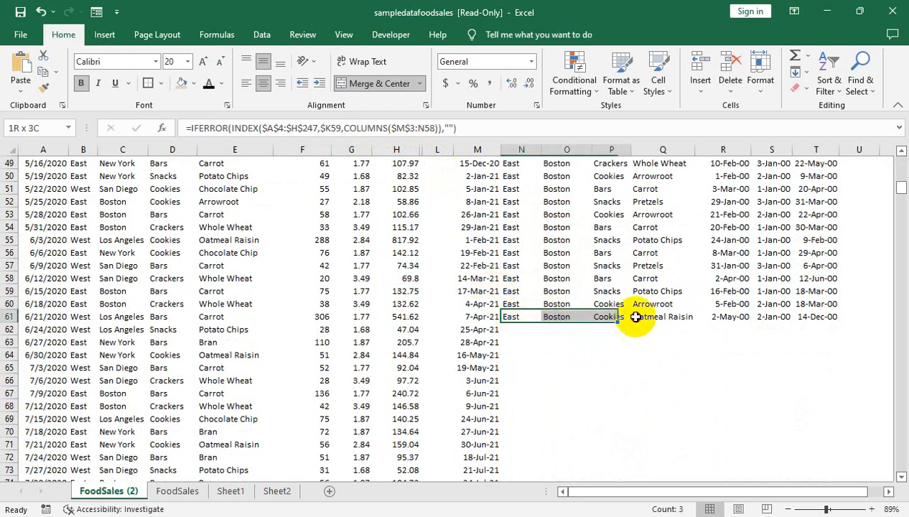
left_click_drag(516, 316, 828, 480)
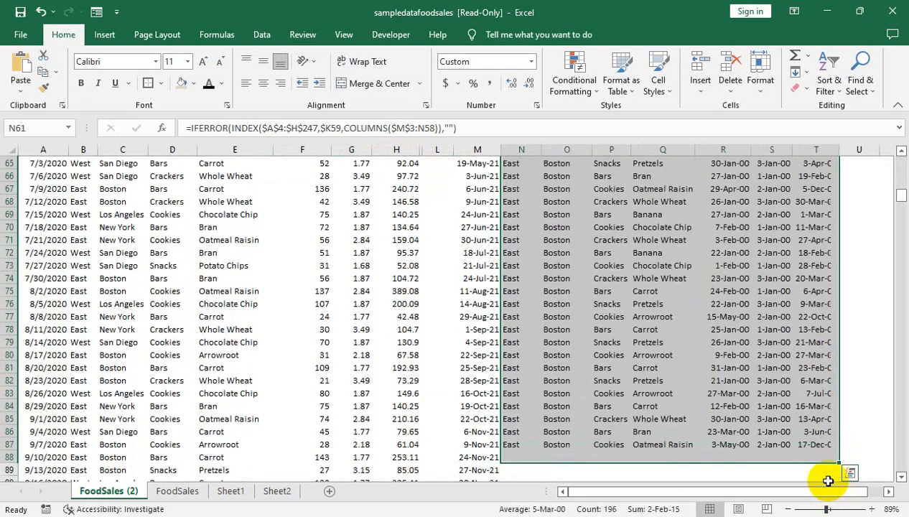
Step: Fill the extraction formulas in row 88, columns M to T, down to row 94
scroll(786, 459, "down", 5)
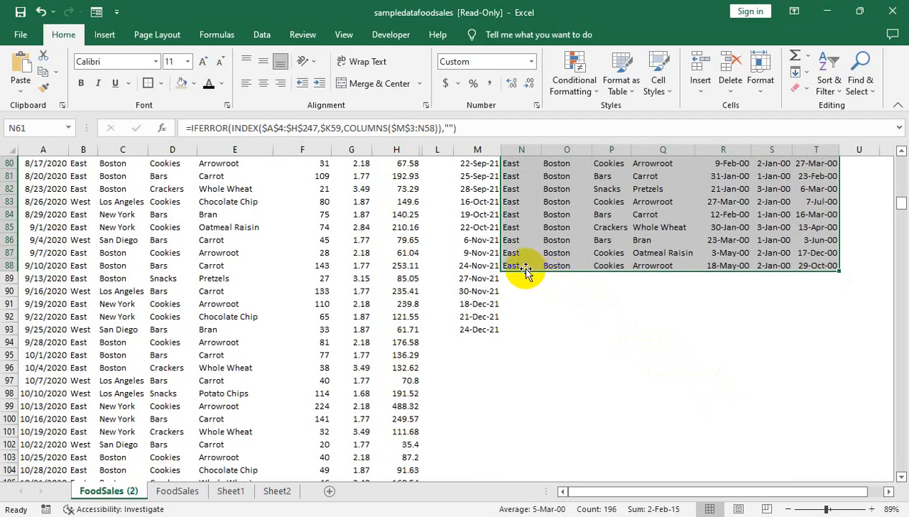
left_click_drag(510, 275, 836, 418)
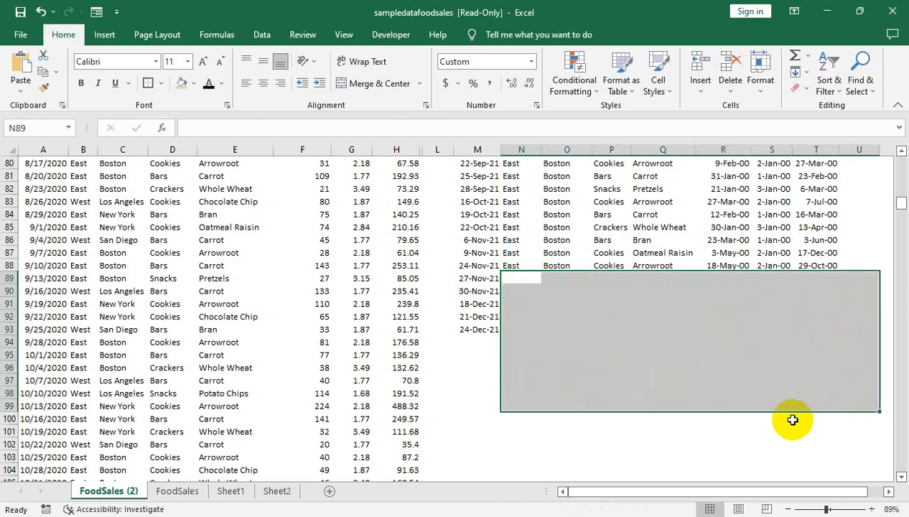
left_click(476, 279)
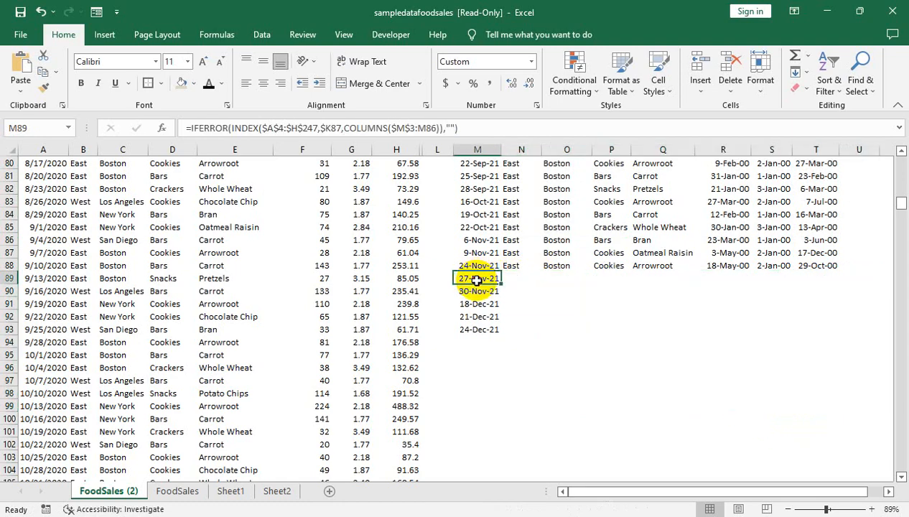
left_click(511, 265)
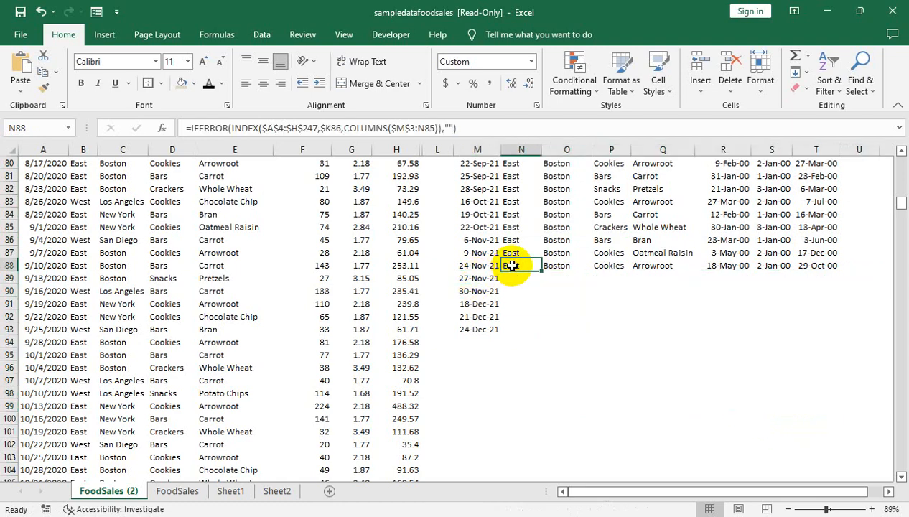
left_click_drag(479, 265, 815, 330)
key("ctrl+d")
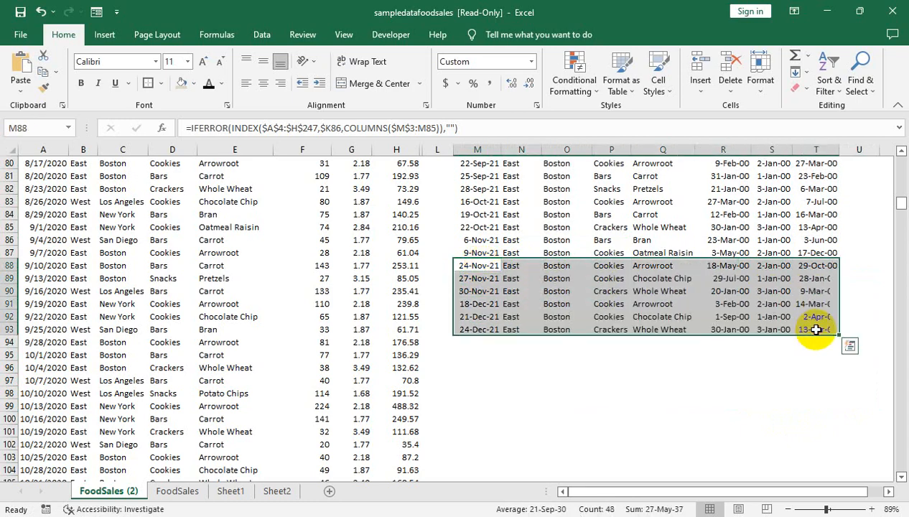
key("shift+Down")
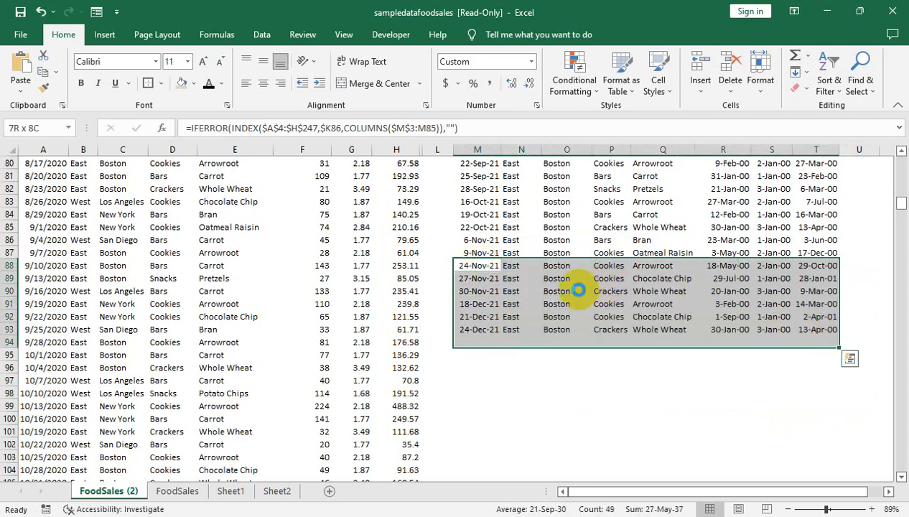
key("ctrl+d")
Step: Compare the count box with the number of extracted Boston records by selecting the filled City cells from O6 down
scroll(579, 290, "up", 20)
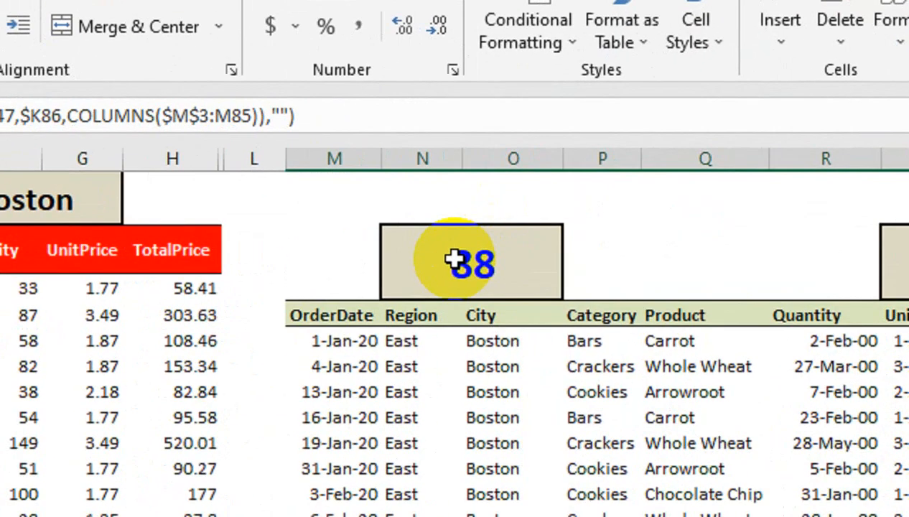
left_click(453, 260)
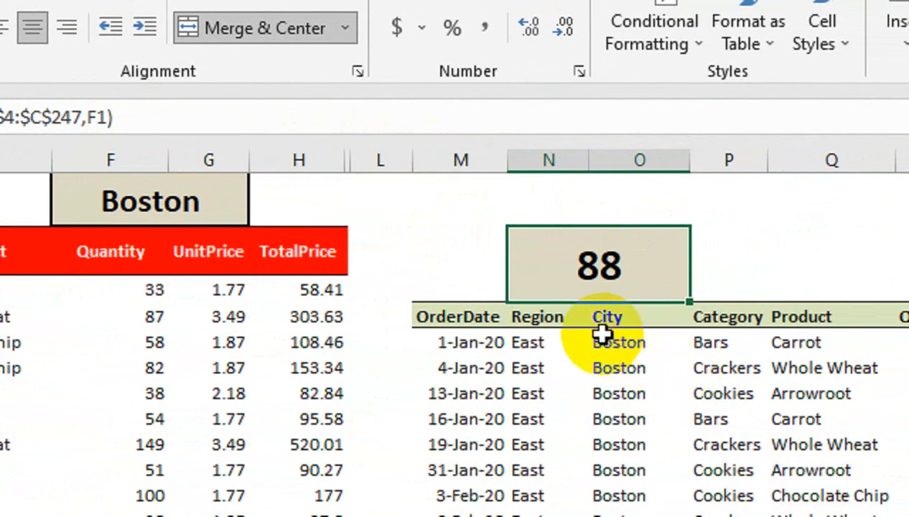
left_click(629, 339)
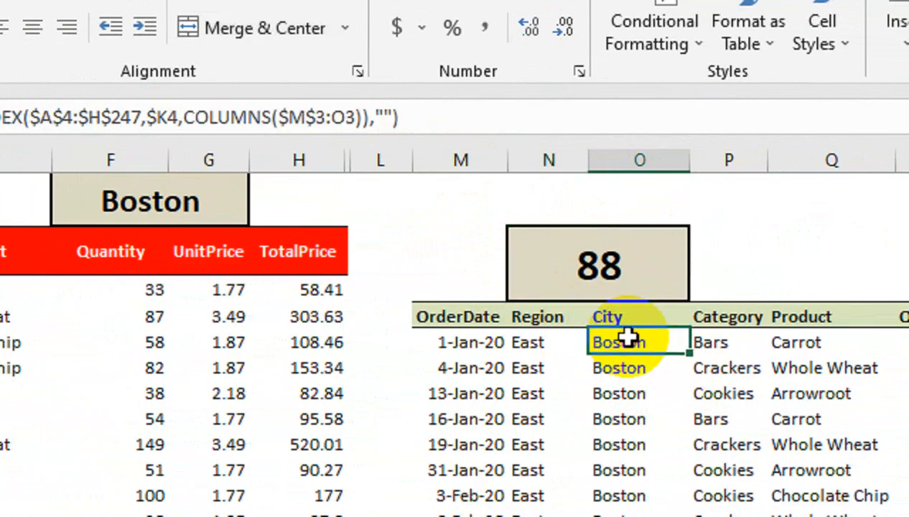
key("ctrl+shift+Down")
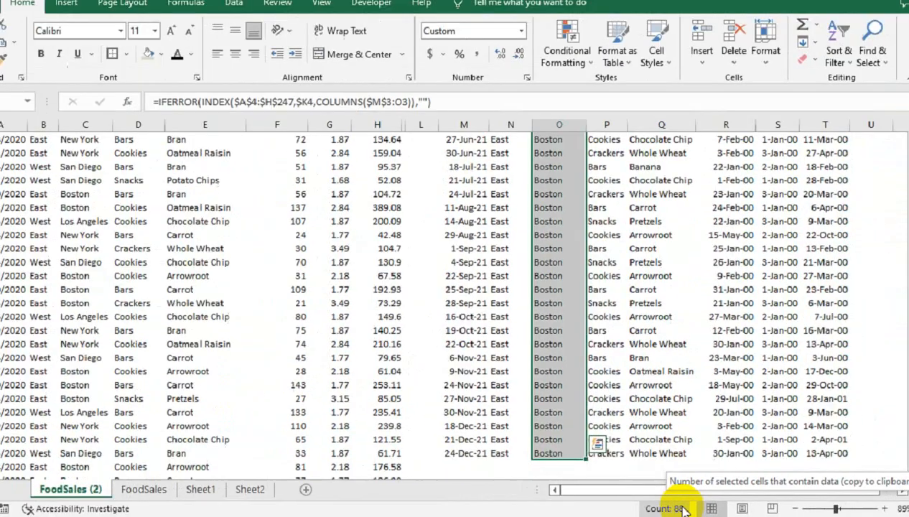
key("ctrl+Up")
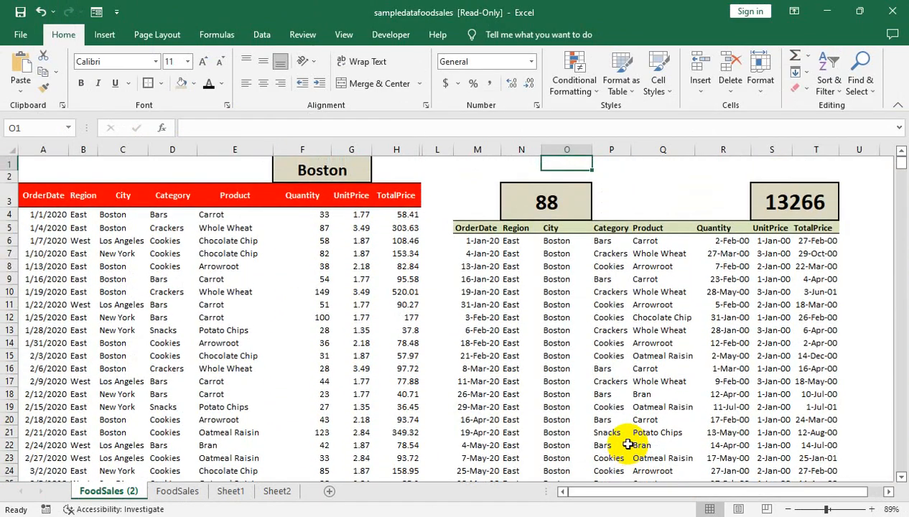
Step: Set the city dropdown in F1 to Los Angeles
left_click(361, 161)
left_click(378, 165)
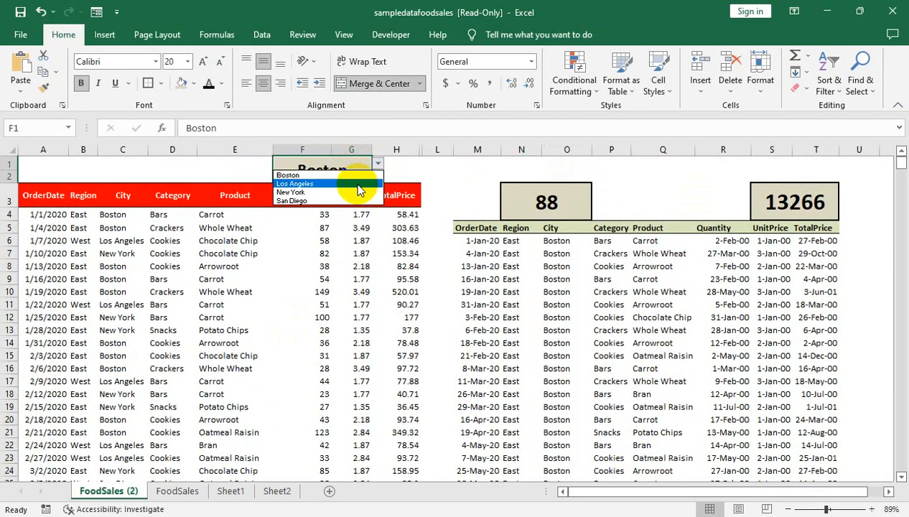
left_click(323, 187)
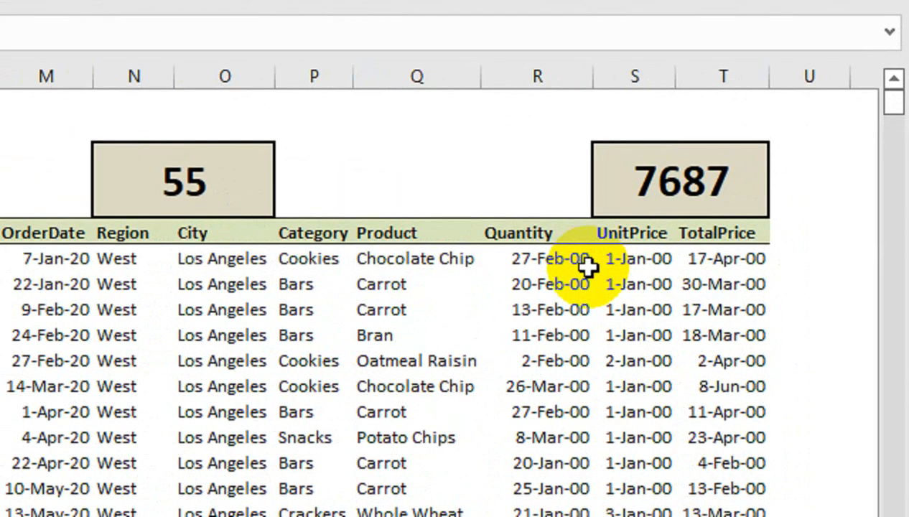
Step: Apply the General number format to the extracted Quantity, UnitPrice and TotalPrice values from R6 down and center them
left_click(692, 247)
key("ctrl+shift+Right")
key("ctrl+shift+Down")
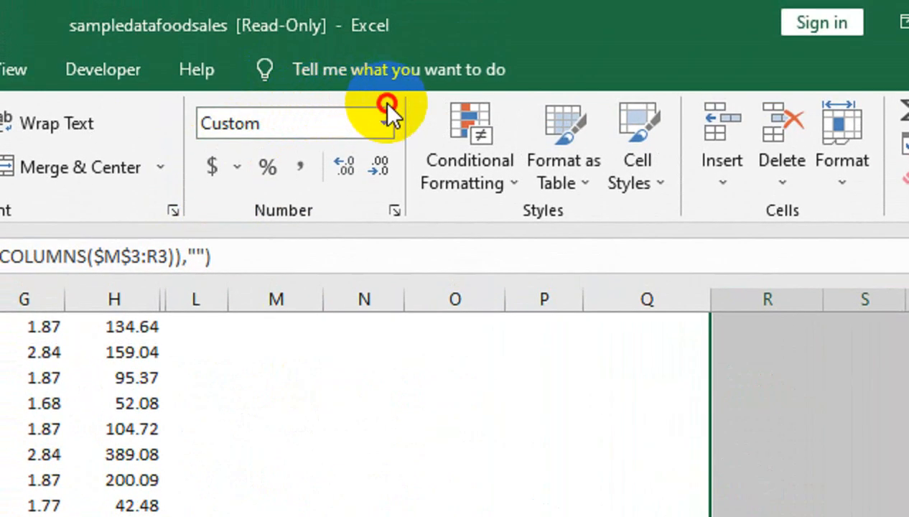
left_click(388, 122)
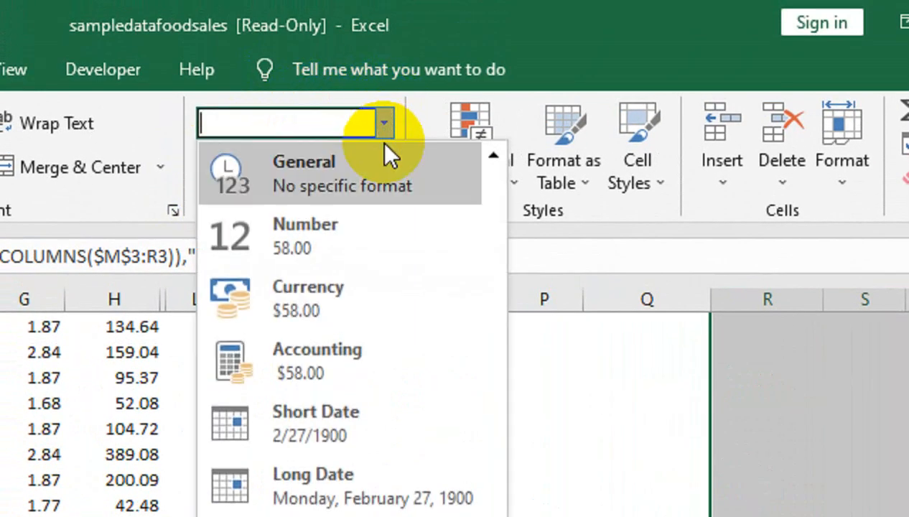
left_click(308, 172)
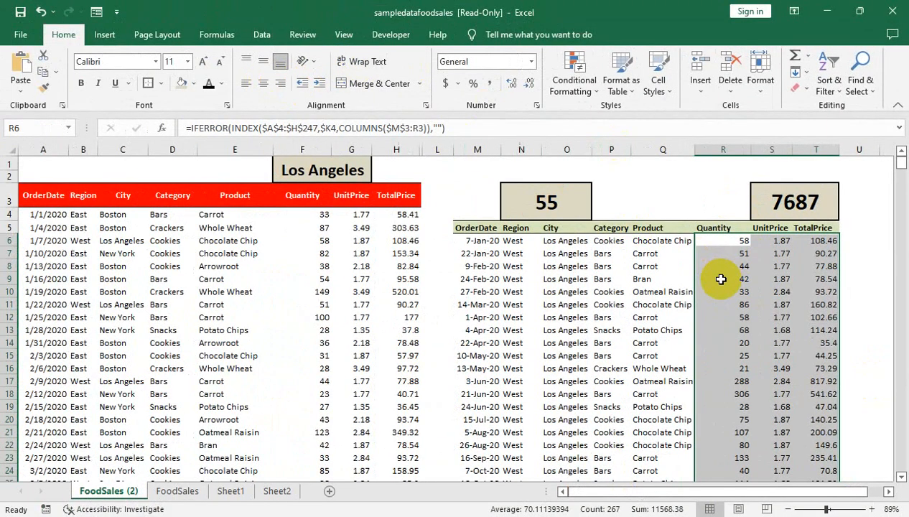
left_click(263, 83)
left_click(520, 299)
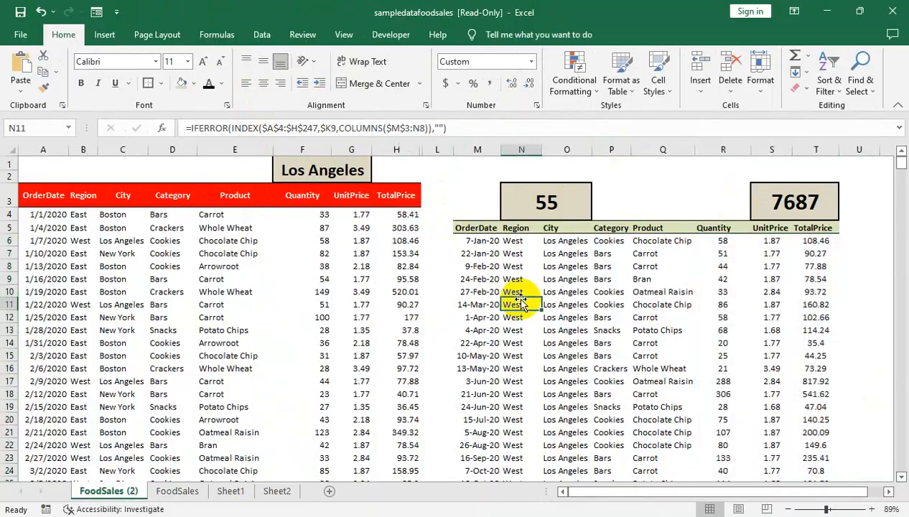